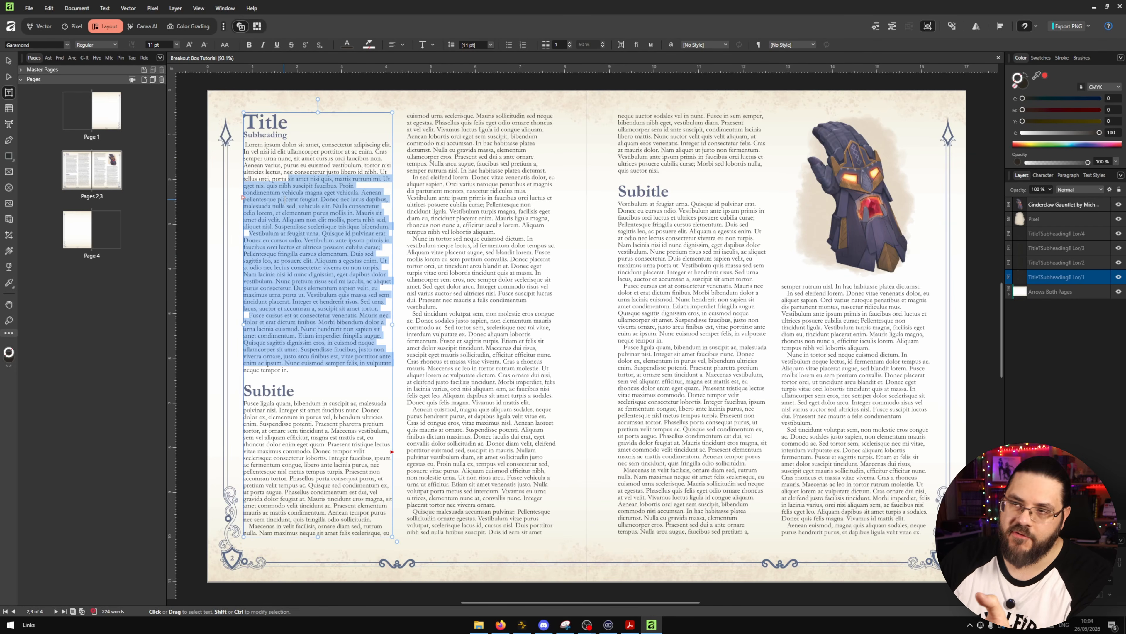
right_click(298, 210)
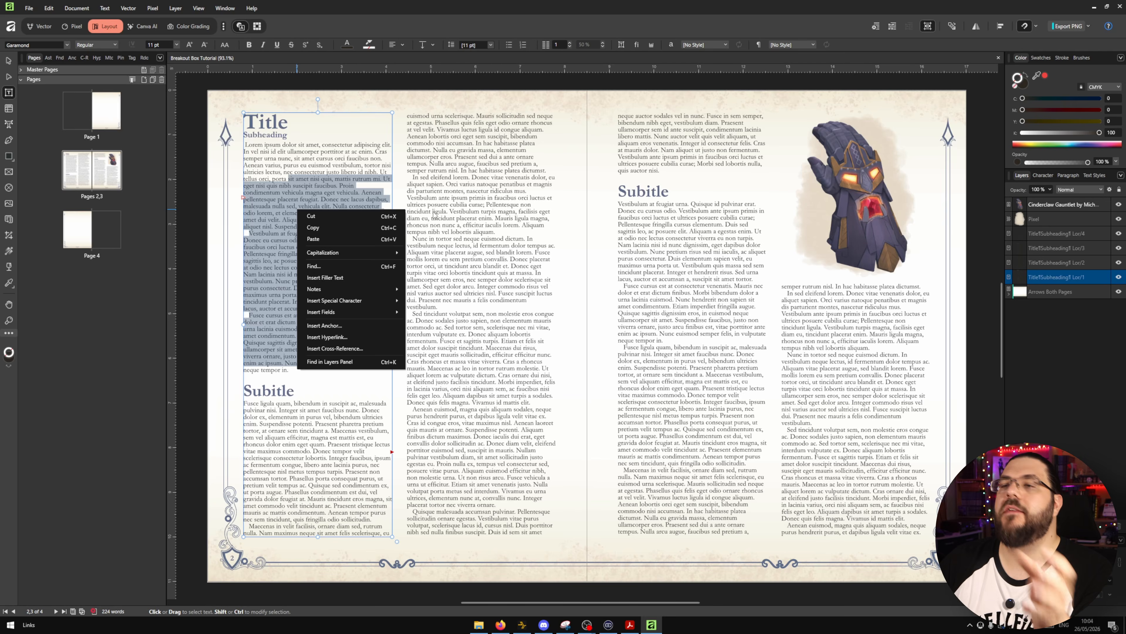
left_click(294, 201)
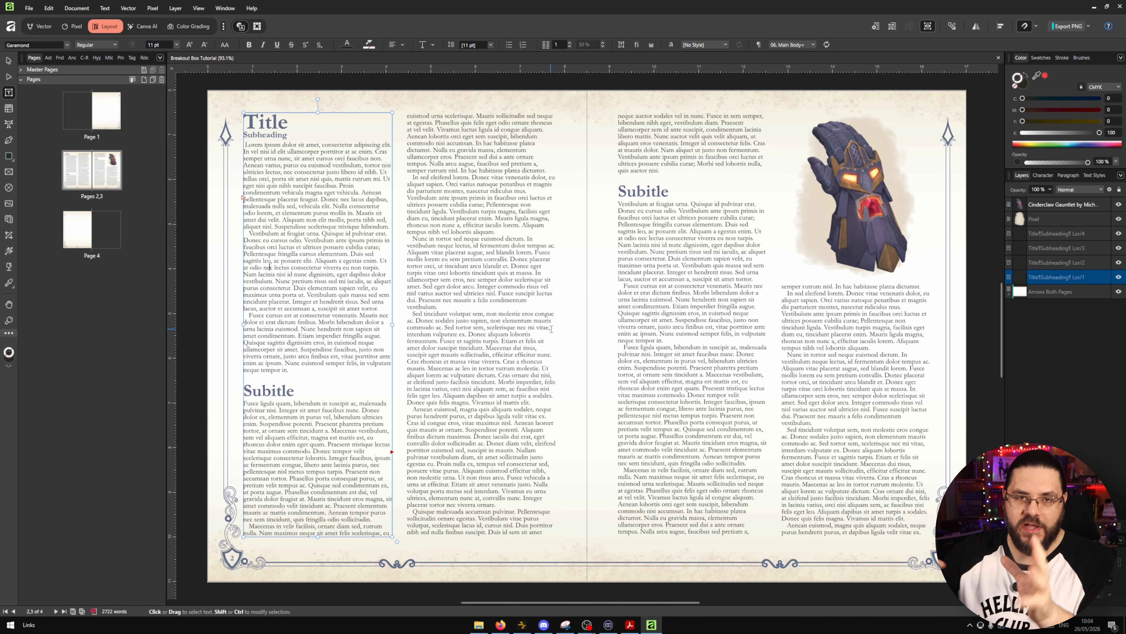
key("Escape")
left_click(598, 298)
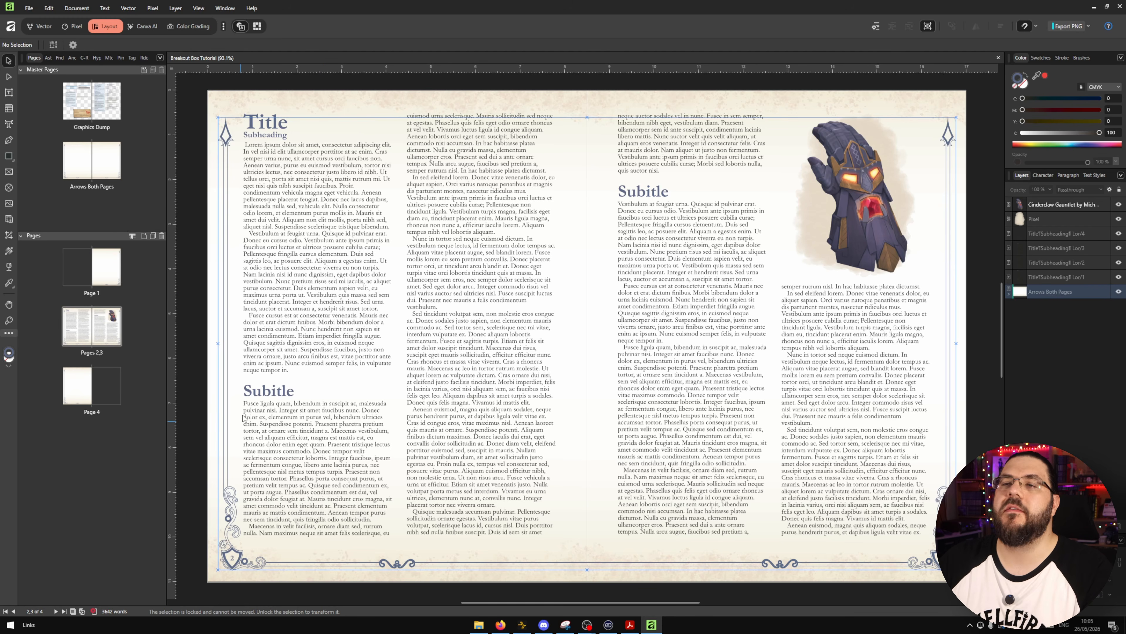
- Select the whole paragraph beginning "Fusce cursus est" directly above the first column's "Subitle" heading
left_click(244, 181)
double_click(244, 180)
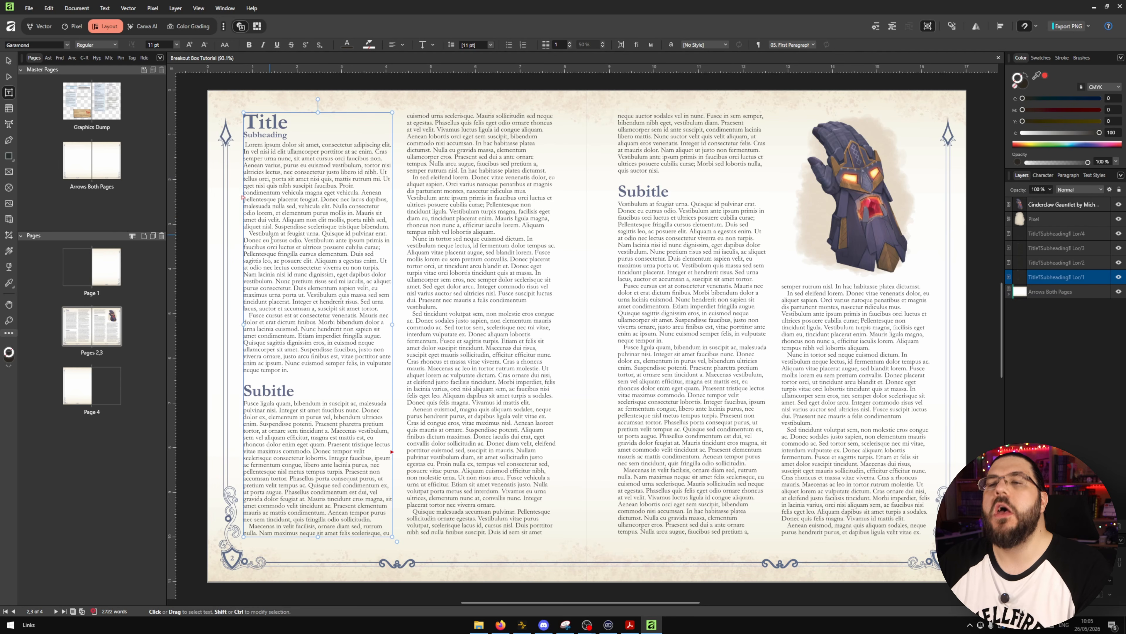
scroll(303, 275, "up", 1)
scroll(279, 281, "up", 3)
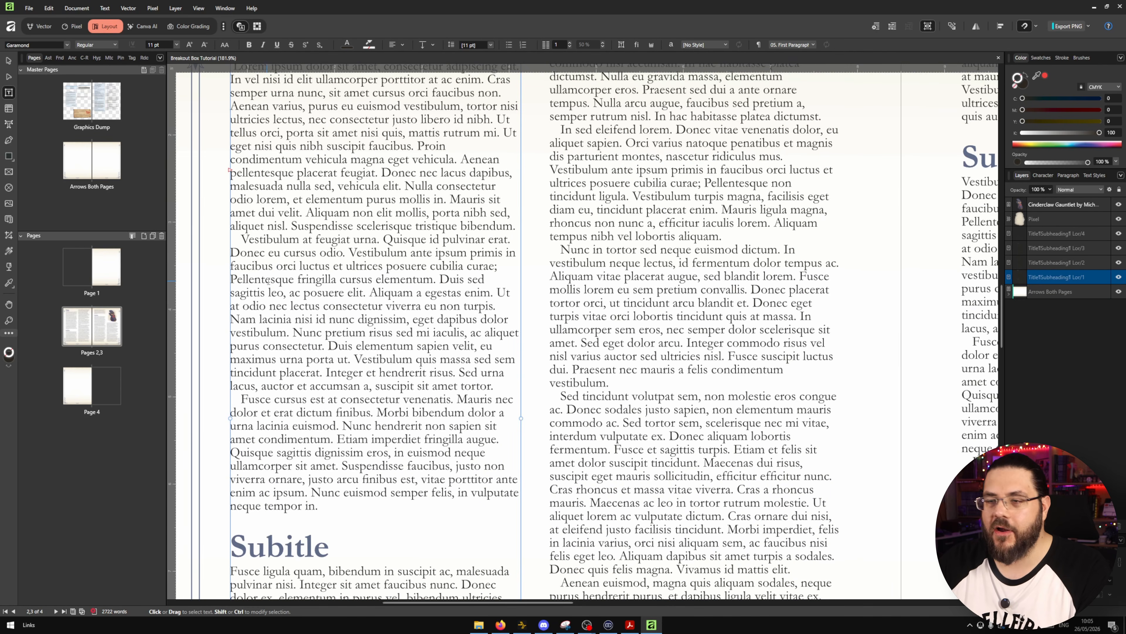
scroll(276, 318, "down", 2)
left_click_drag(318, 427, 232, 321)
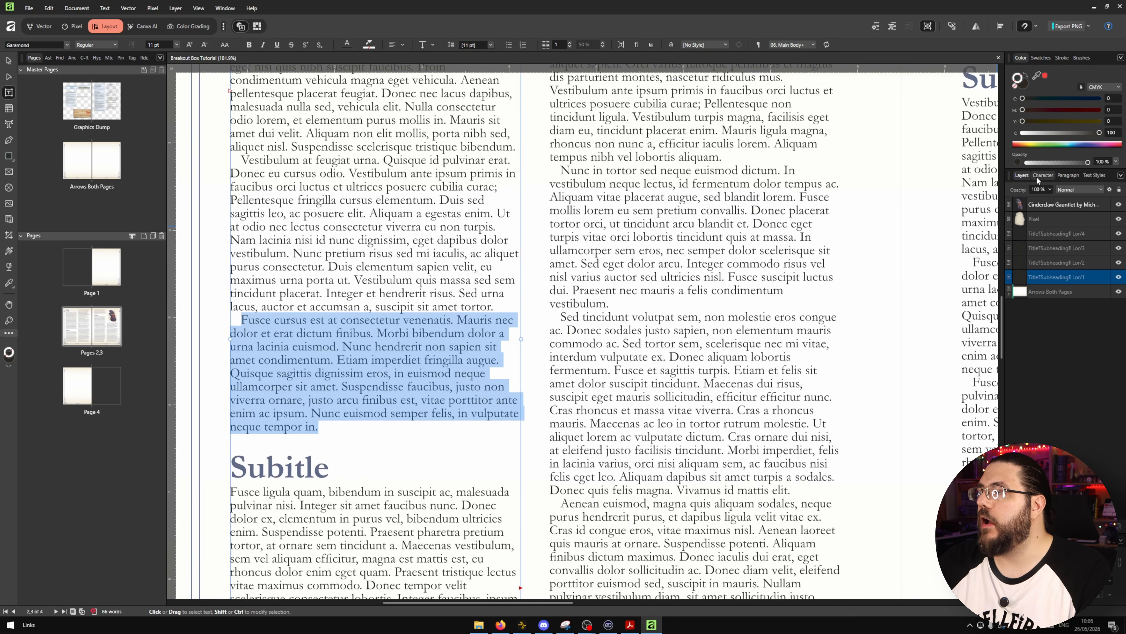
- Show the paragraph settings and collapse their Spacing, Drop Caps and Decorations sections
left_click(1065, 175)
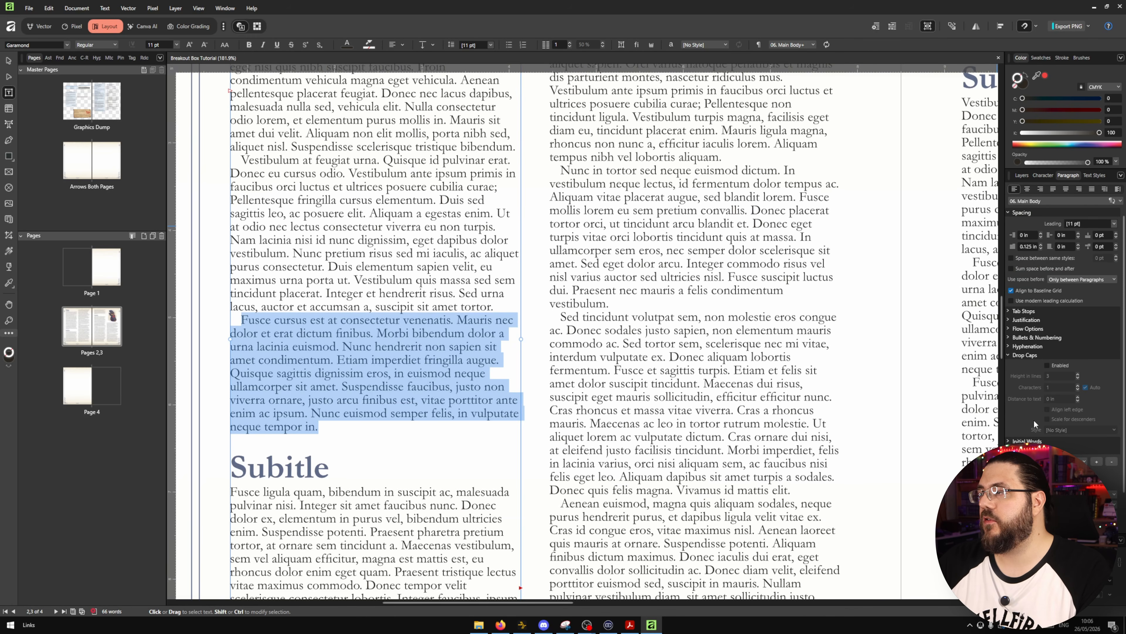
left_click(1022, 213)
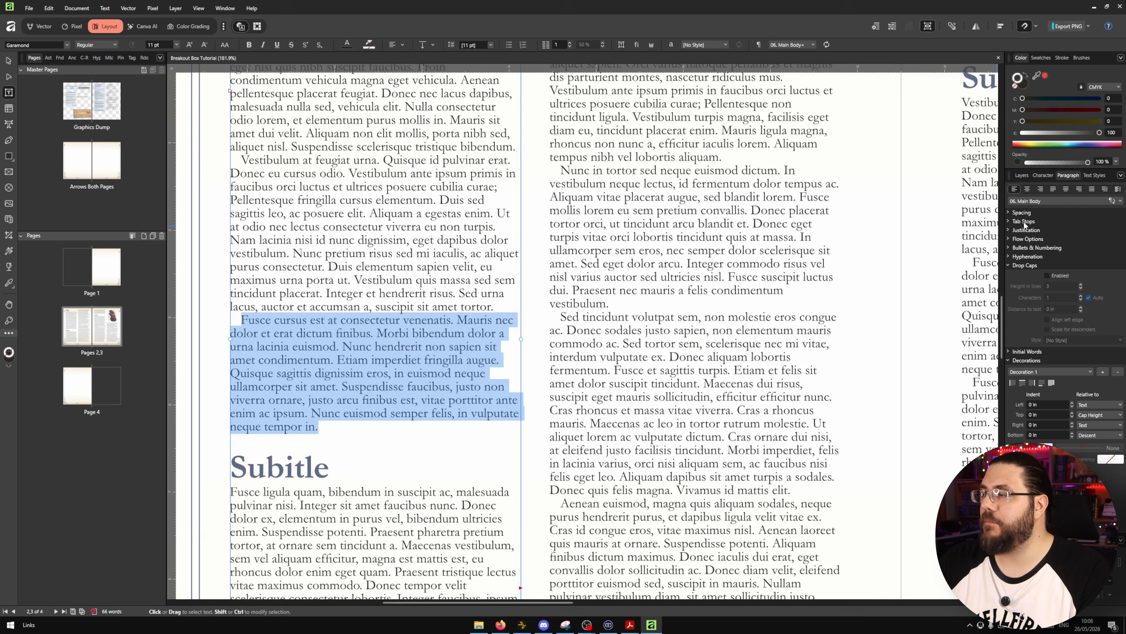
left_click(1025, 266)
left_click(1027, 284)
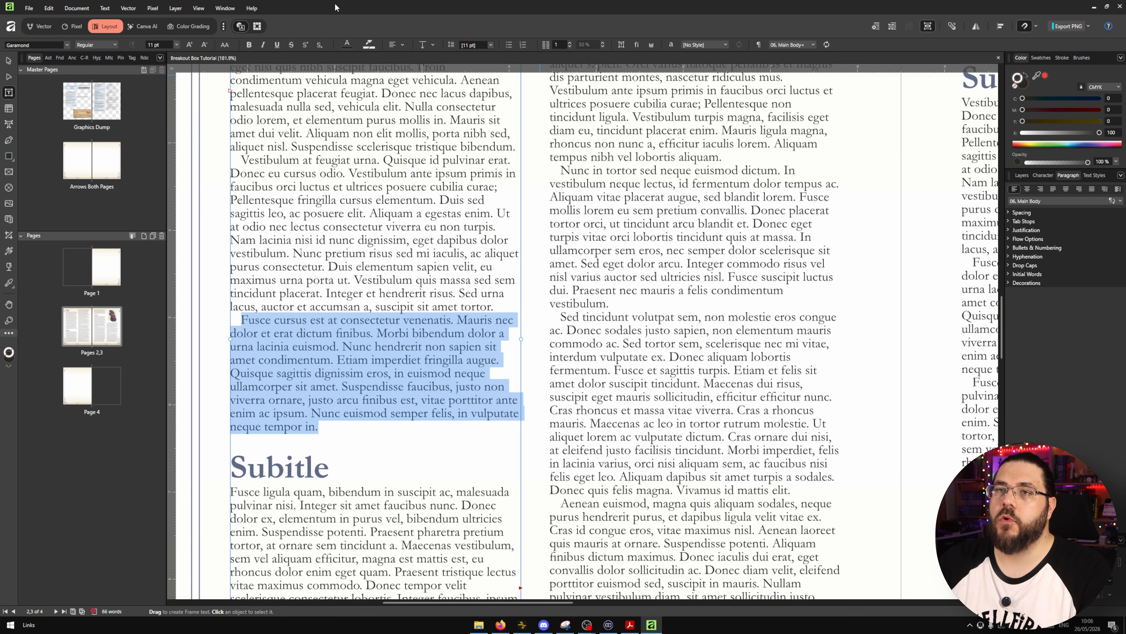
left_click(232, 8)
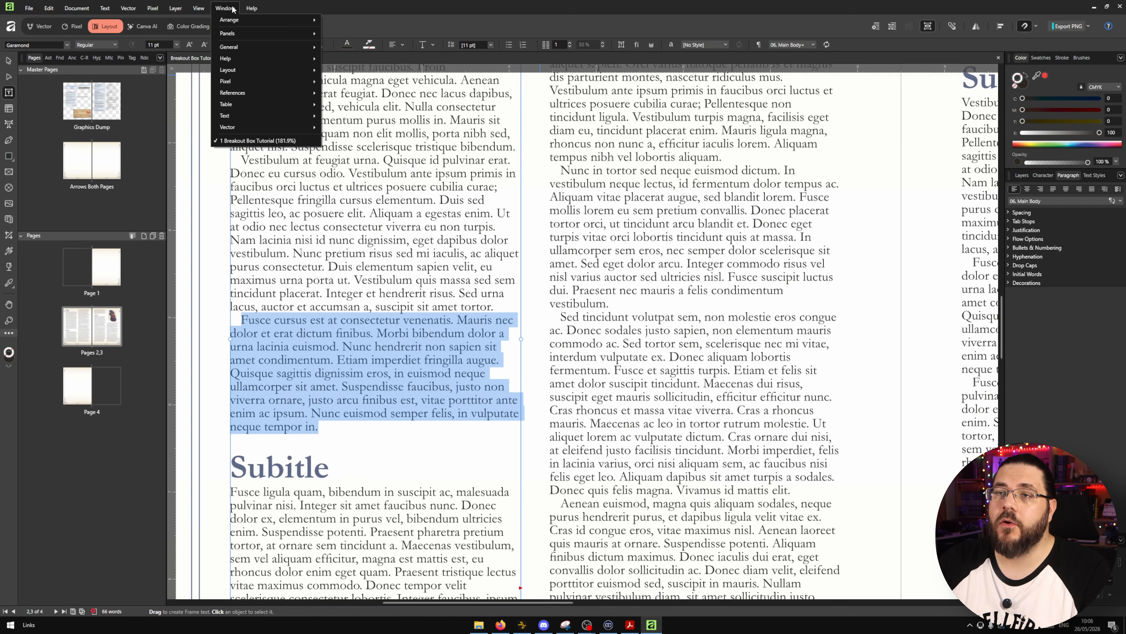
mouse_move(241, 116)
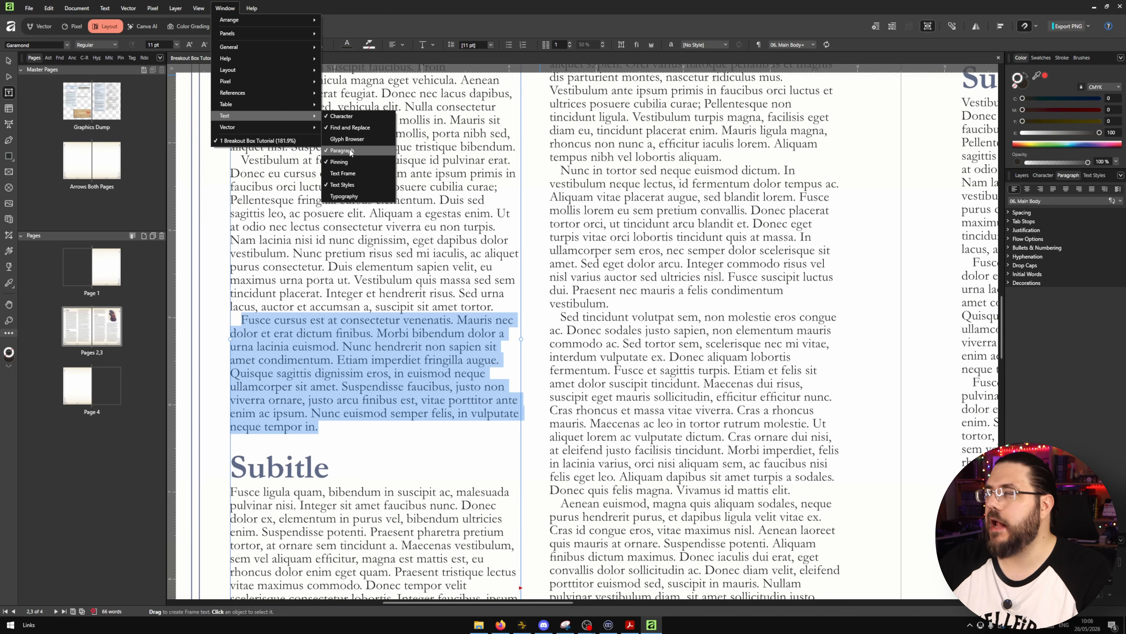
left_click(831, 187)
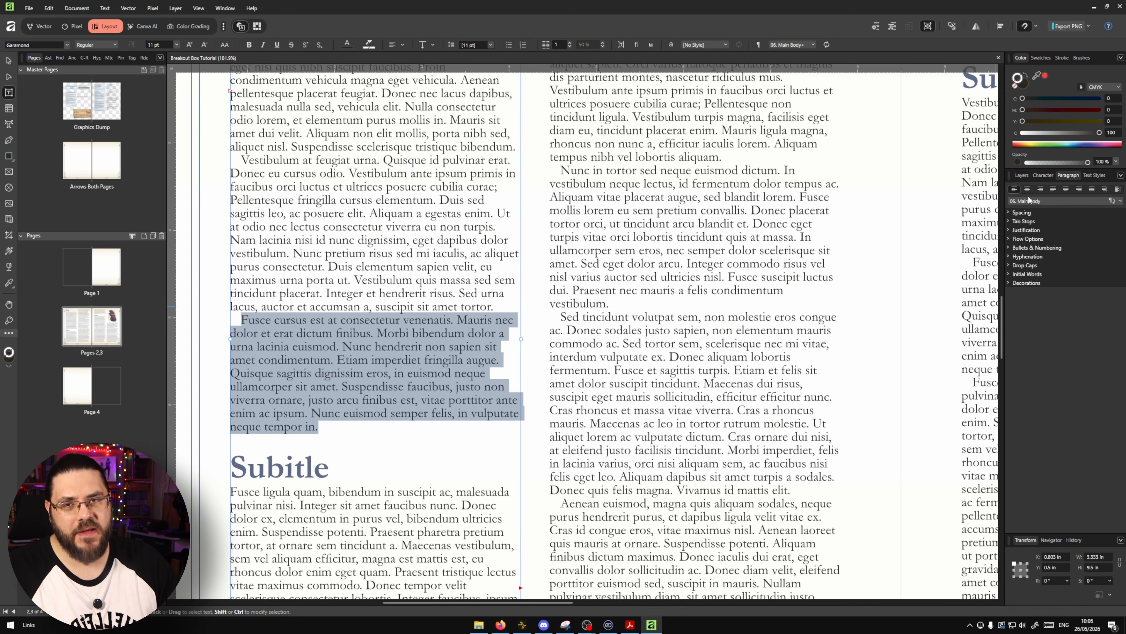
- Add a left-side decoration line to the selected paragraph and set its stroke width to 2 pt
left_click(1011, 284)
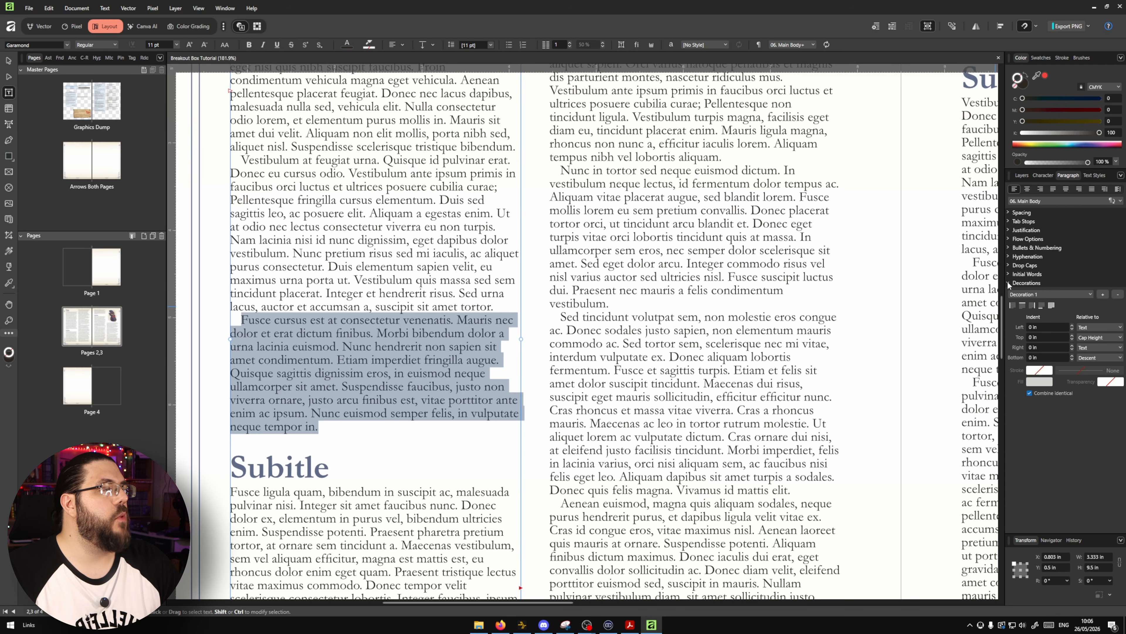
left_click(1013, 305)
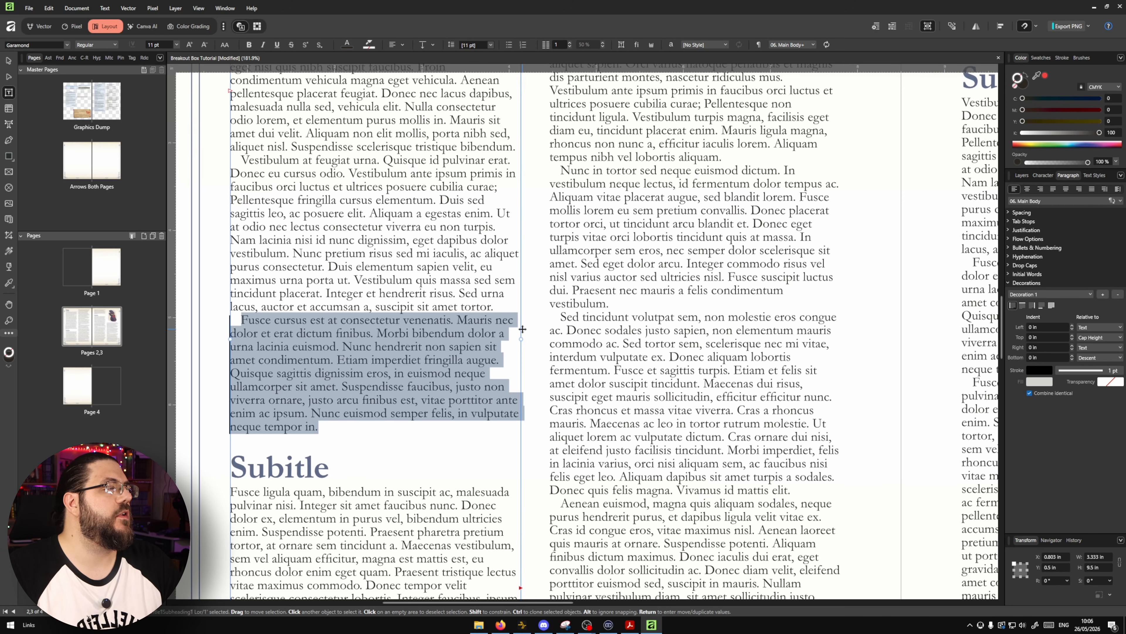
left_click(1097, 372)
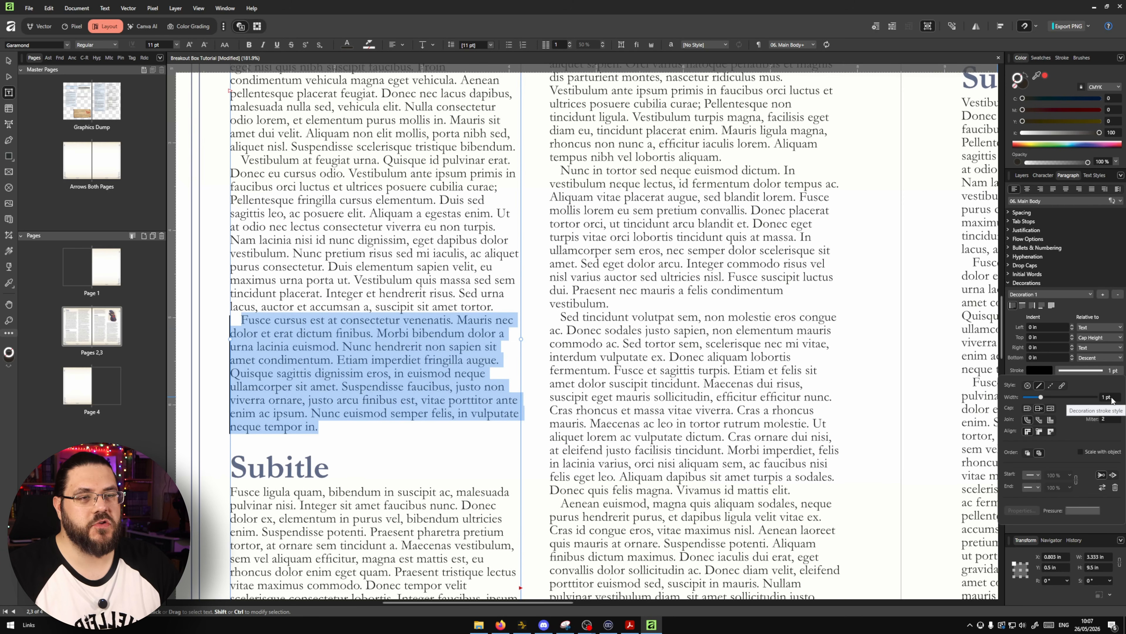
left_click(1111, 398)
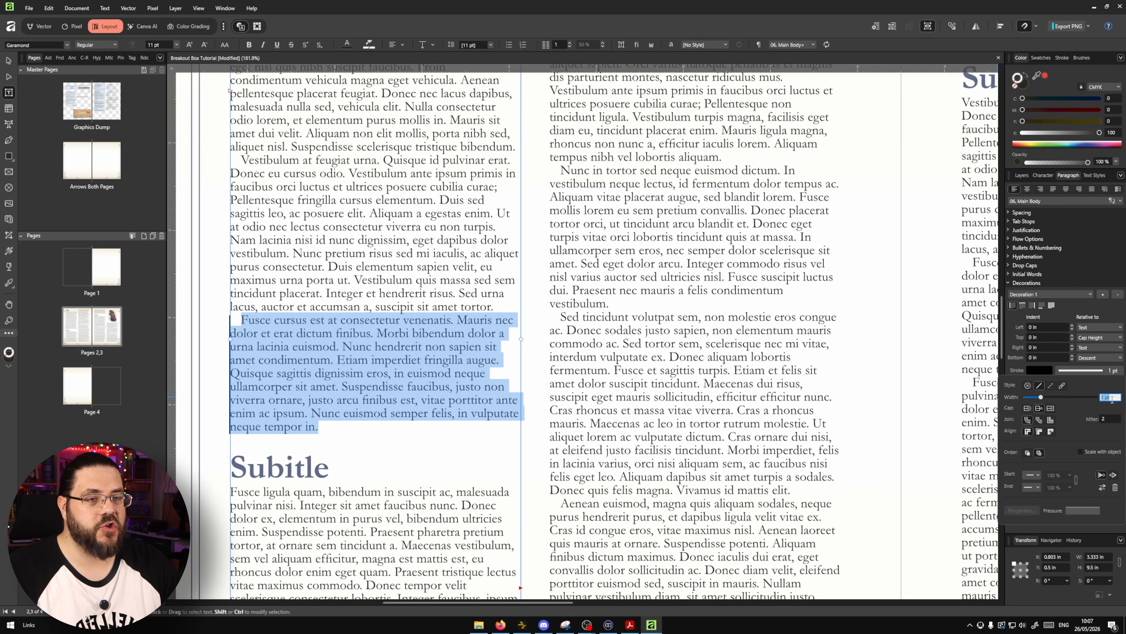
type("2")
key("Return")
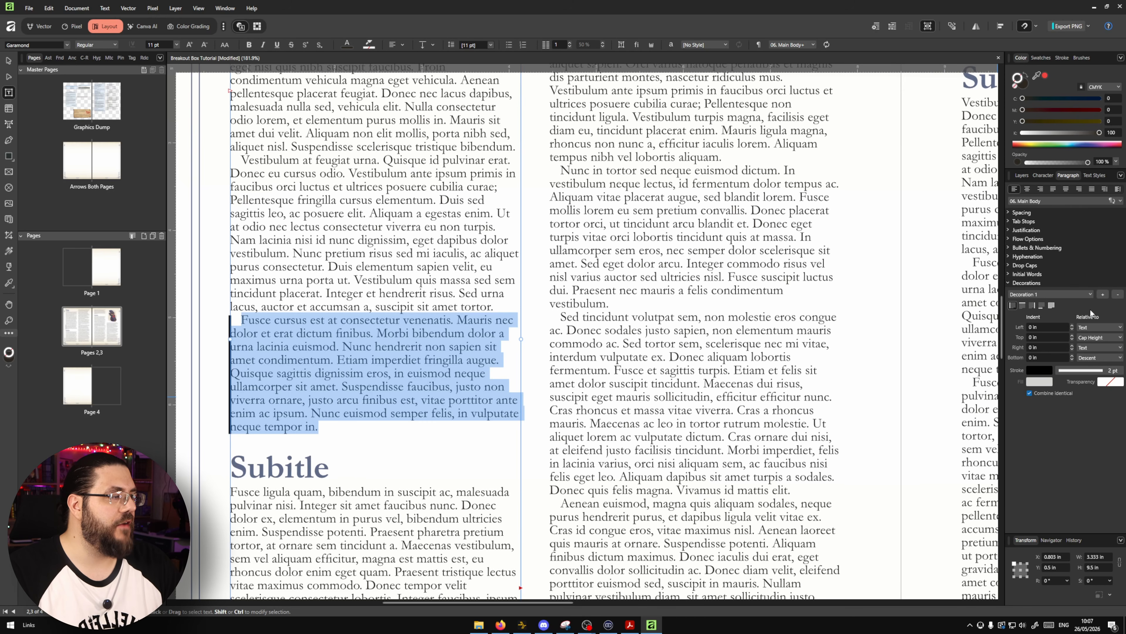
- Set the paragraph decoration's left indent to 5.5 pt
left_click(1060, 326)
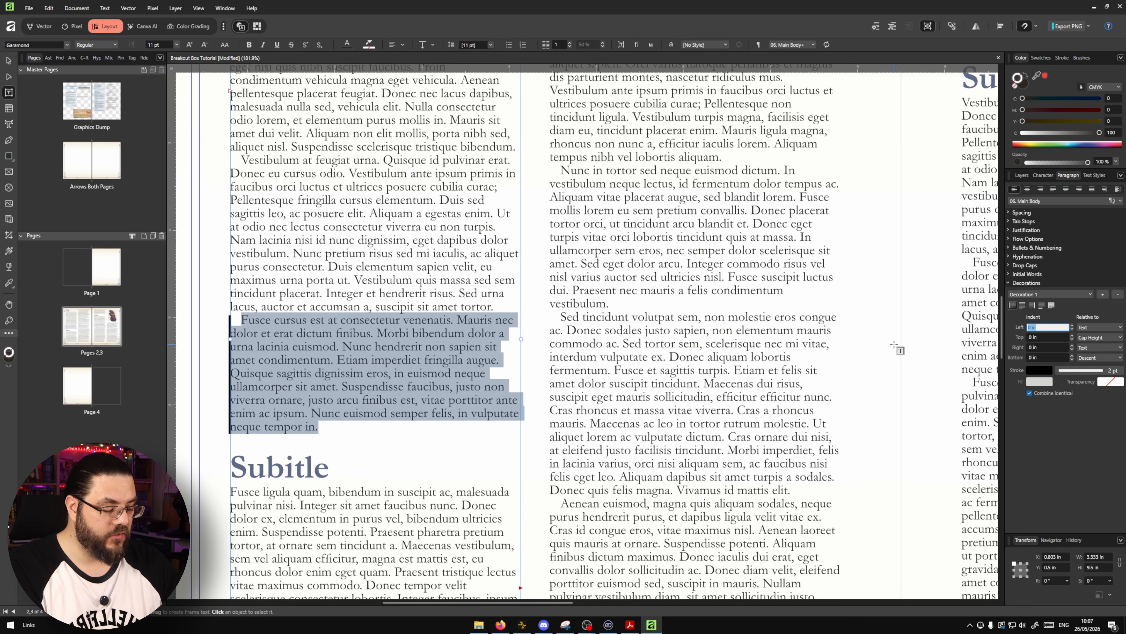
type("5")
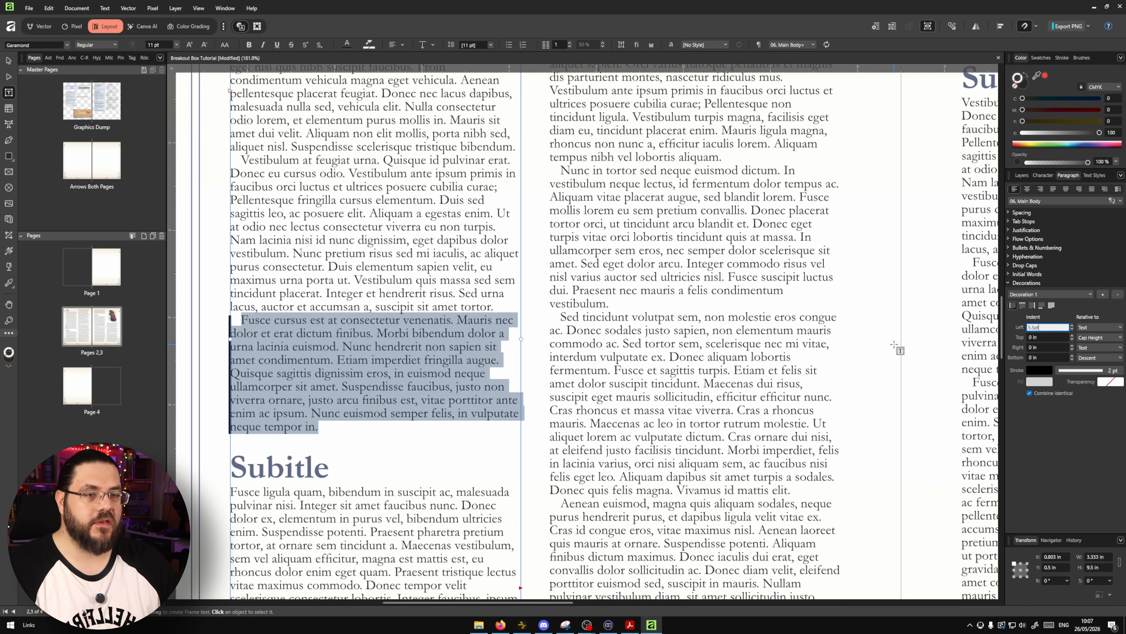
type(".5pt")
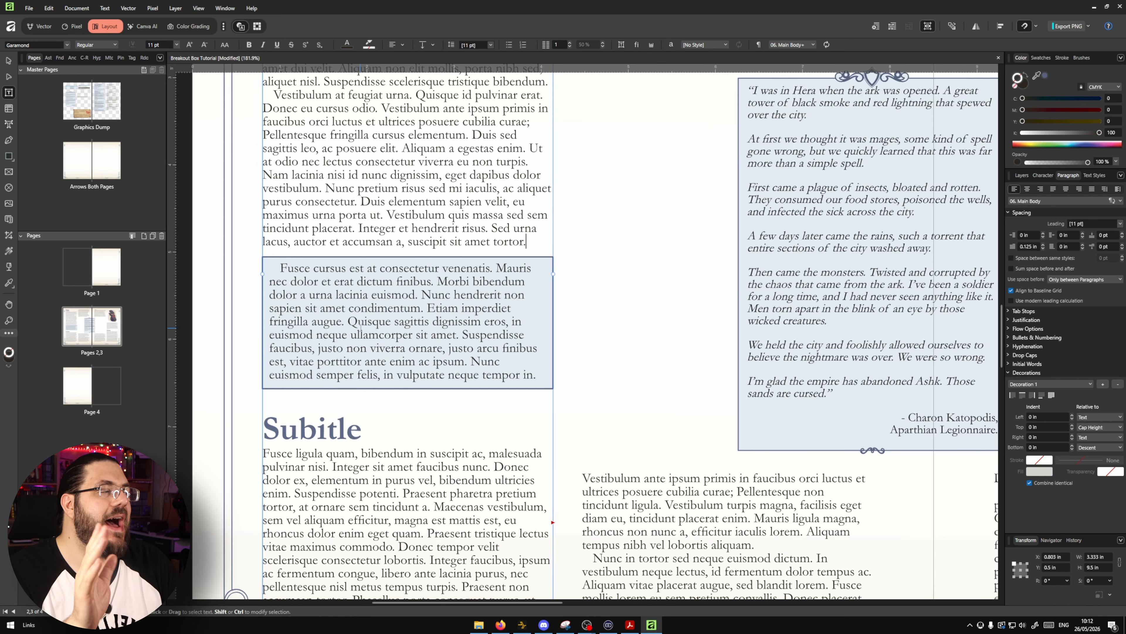
- Select all the text in the shaded breakout paragraph and enable a drop cap for it
left_click(1052, 395)
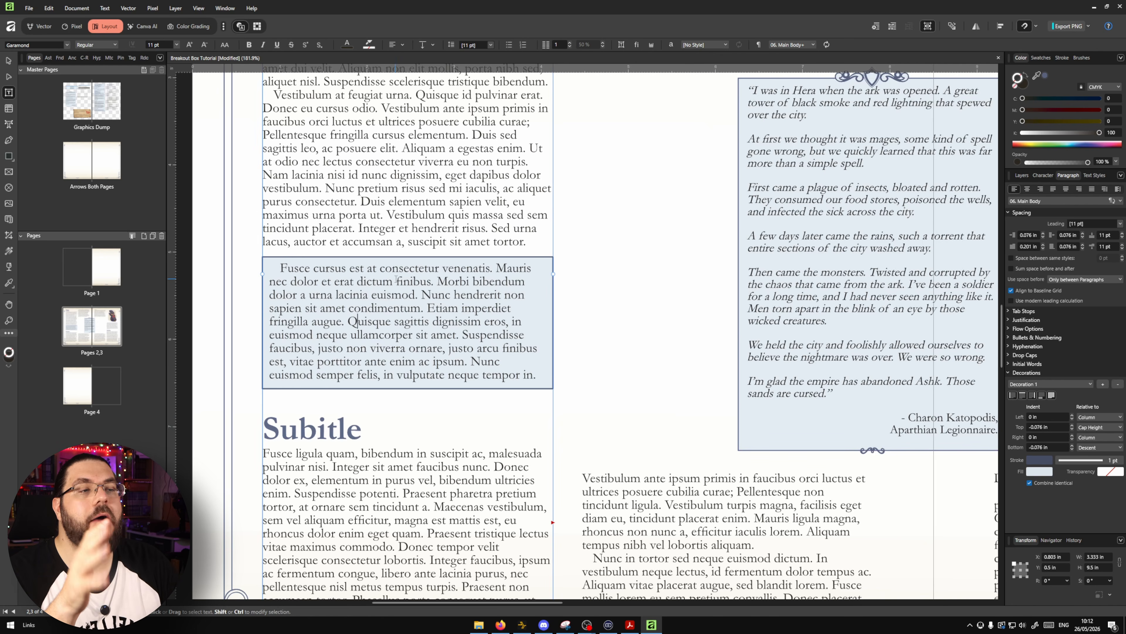
left_click_drag(541, 373, 265, 271)
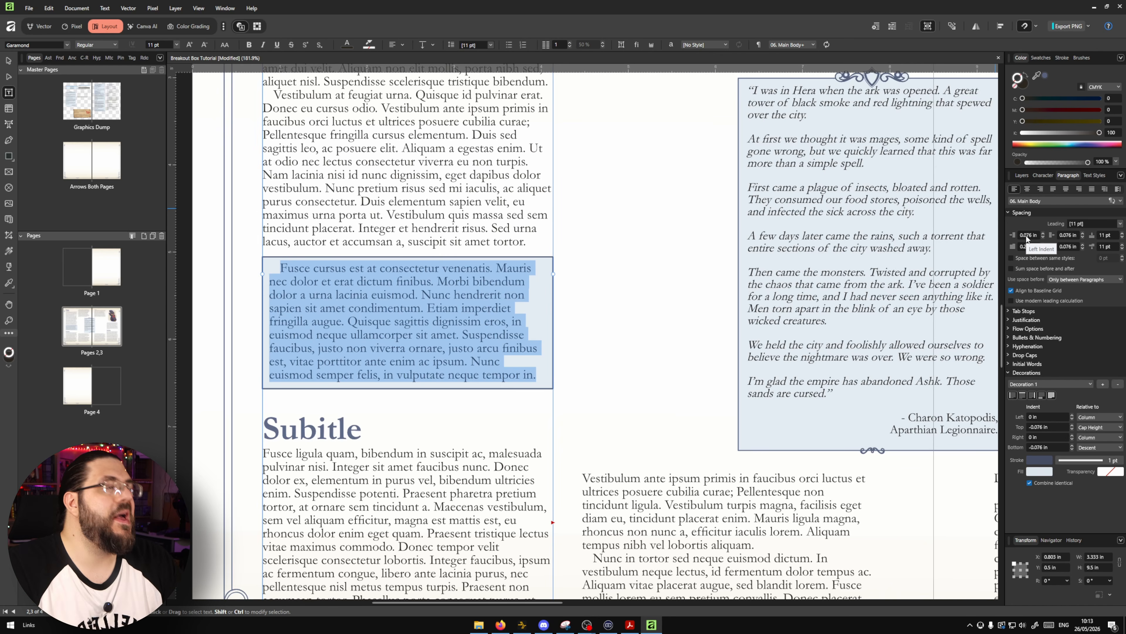
left_click(1025, 355)
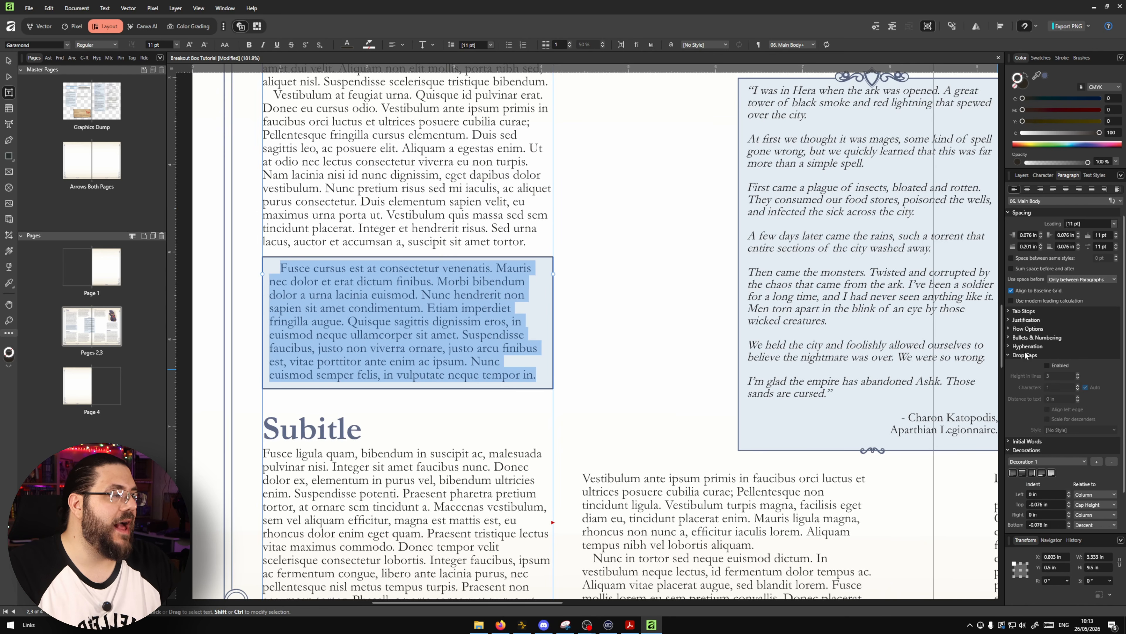
scroll(1038, 351, "down", 1)
left_click(1047, 344)
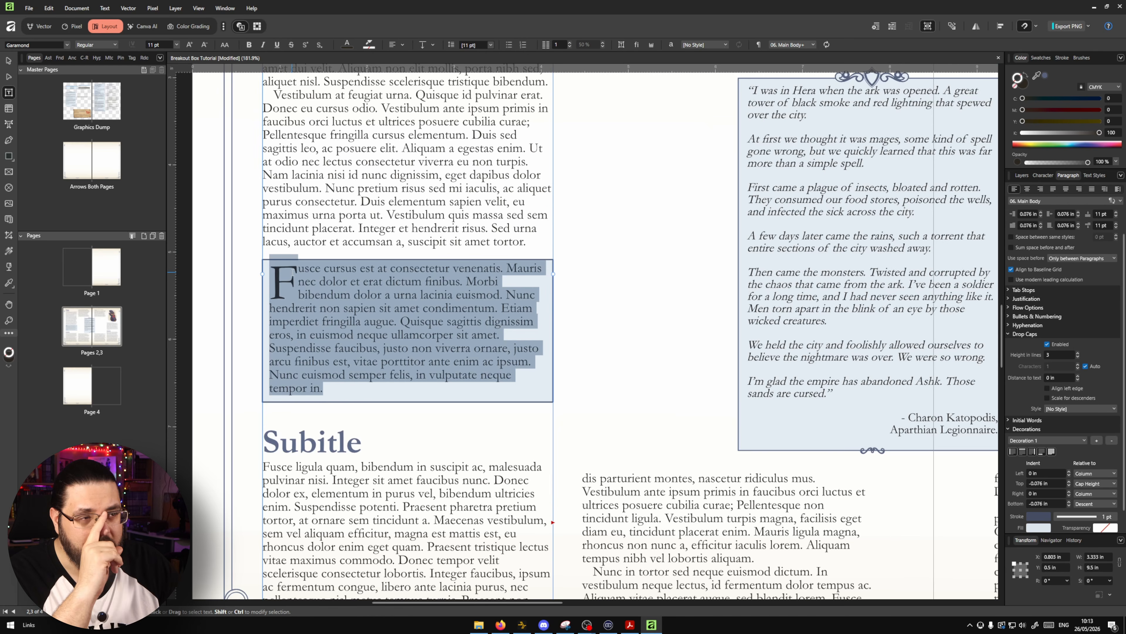
left_click(581, 445)
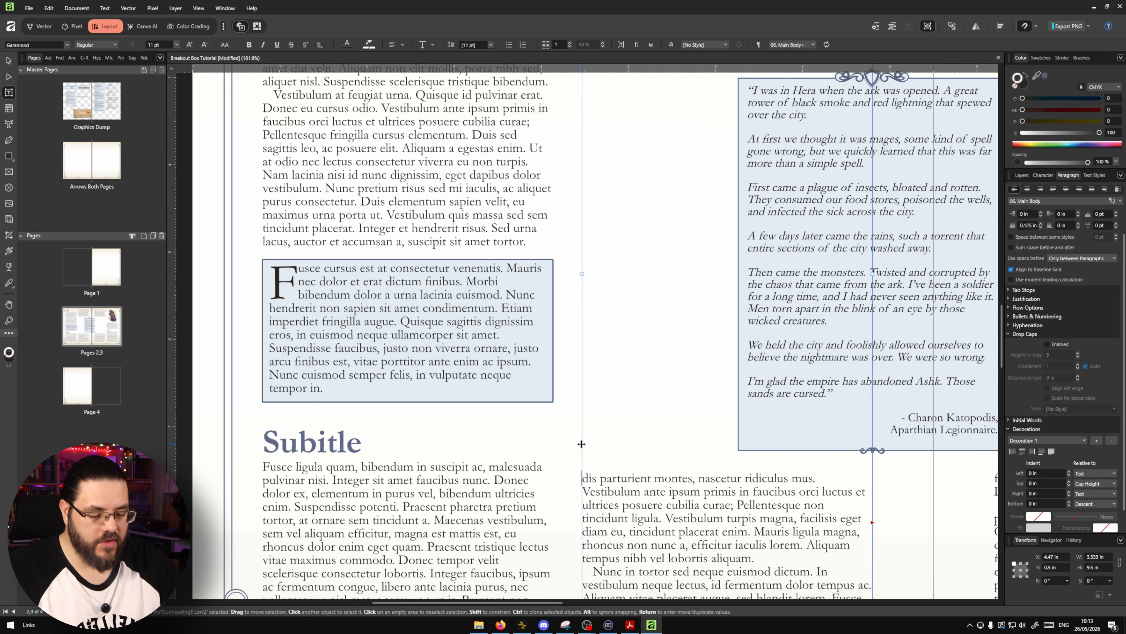
- Delete the grouped italic quote box that sits between the text columns
key("c")
scroll(573, 441, "down", 1)
scroll(572, 442, "down", 4)
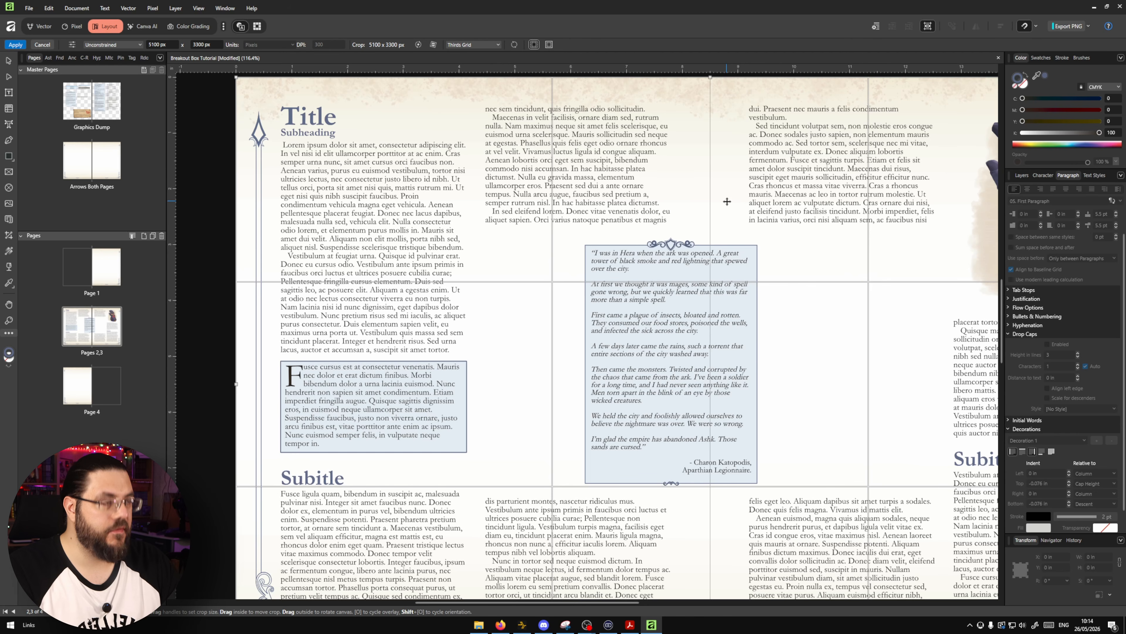
key("v")
left_click(711, 360)
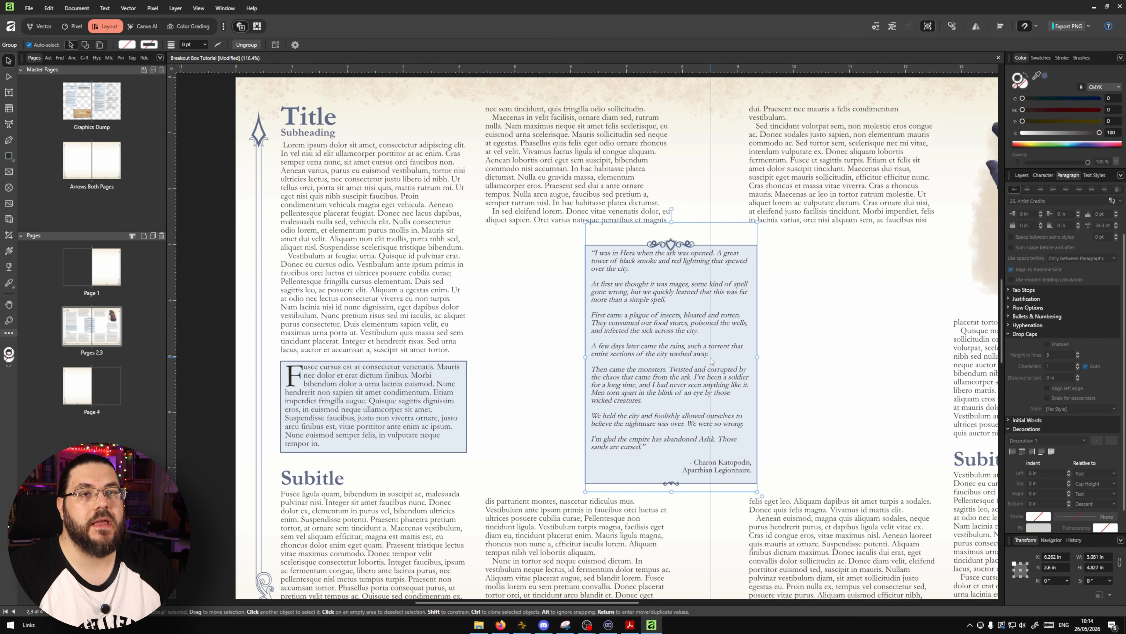
key("Delete")
left_click_drag(515, 325, 465, 289)
scroll(539, 251, "down", 2)
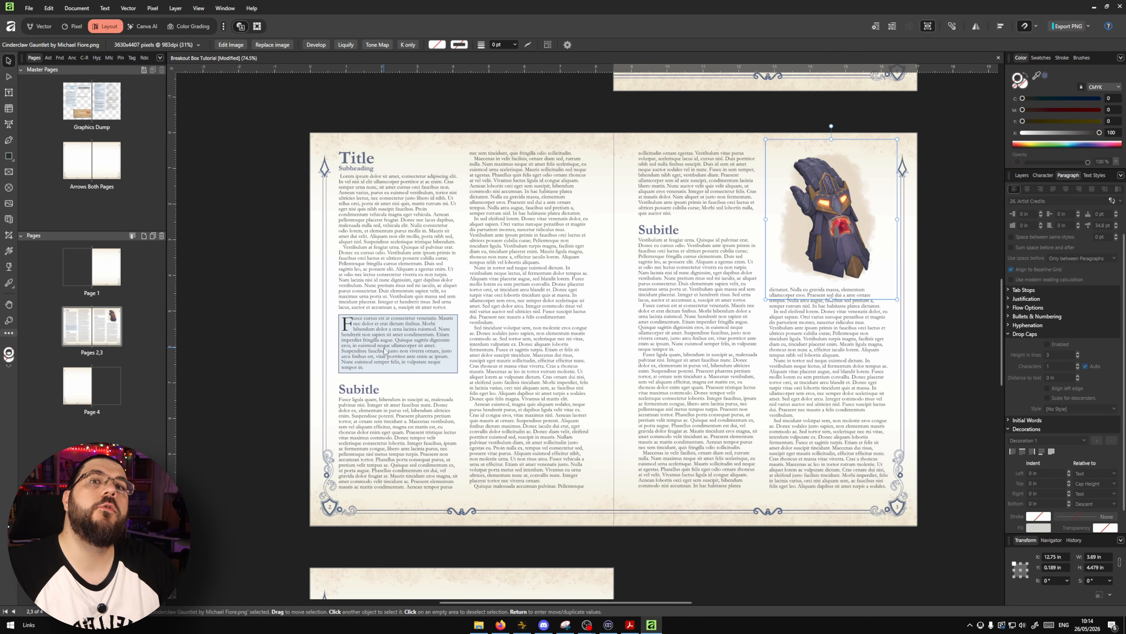
- Create a new paragraph style named "Breakout Box" from the full text of the shaded breakout paragraph
scroll(385, 354, "up", 4)
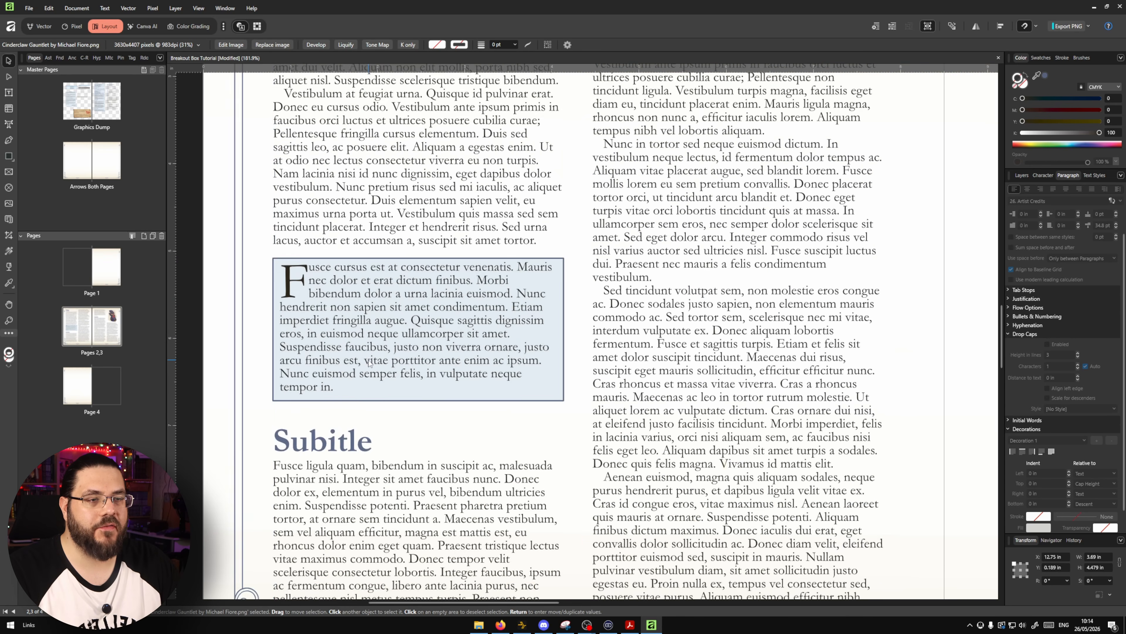
double_click(382, 357)
left_click_drag(351, 392, 279, 260)
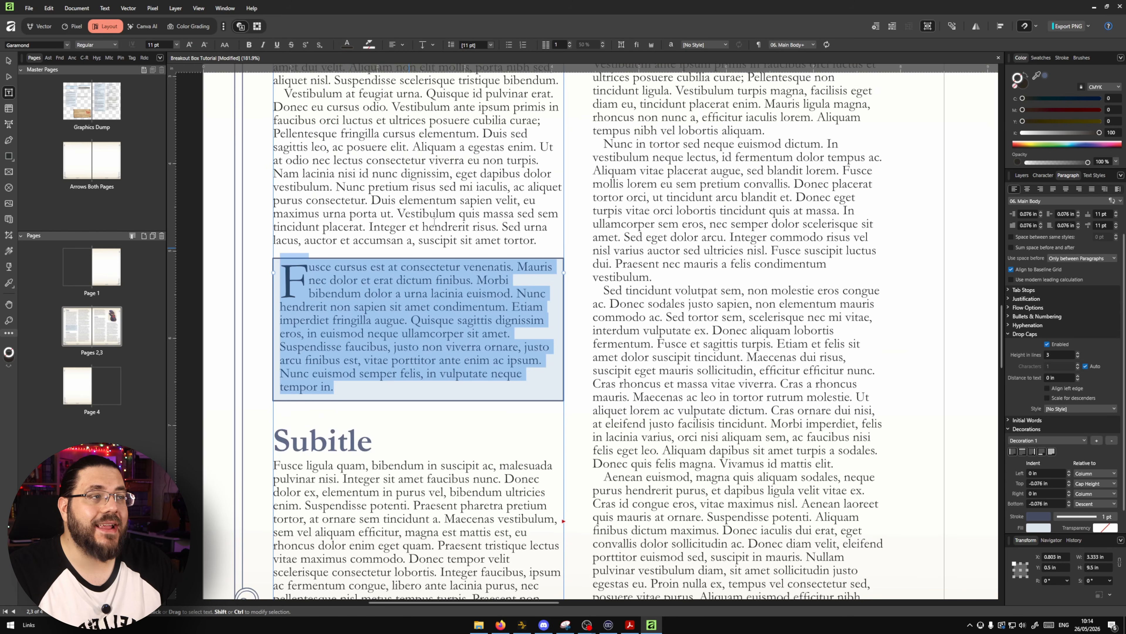
left_click(792, 44)
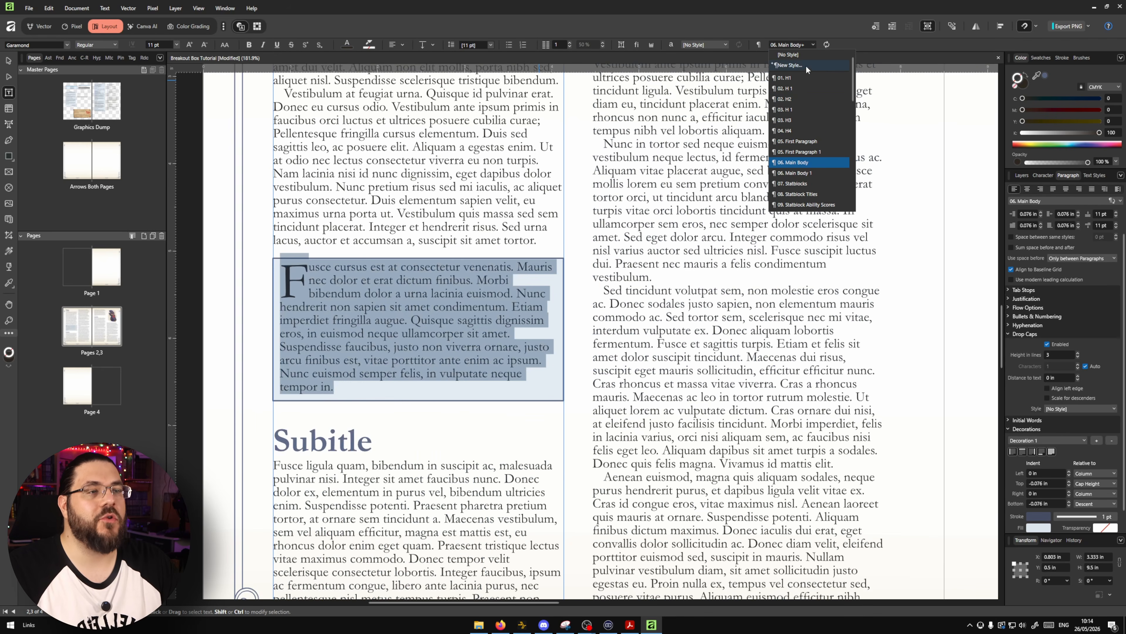
left_click(806, 65)
left_click(624, 165)
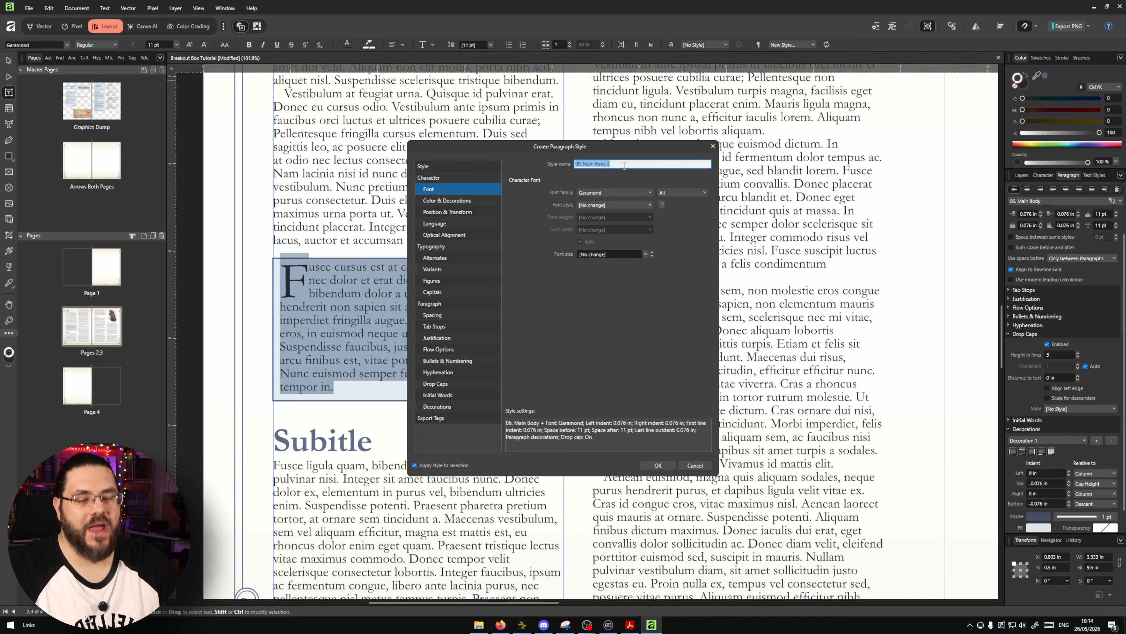
type("Breakout Box")
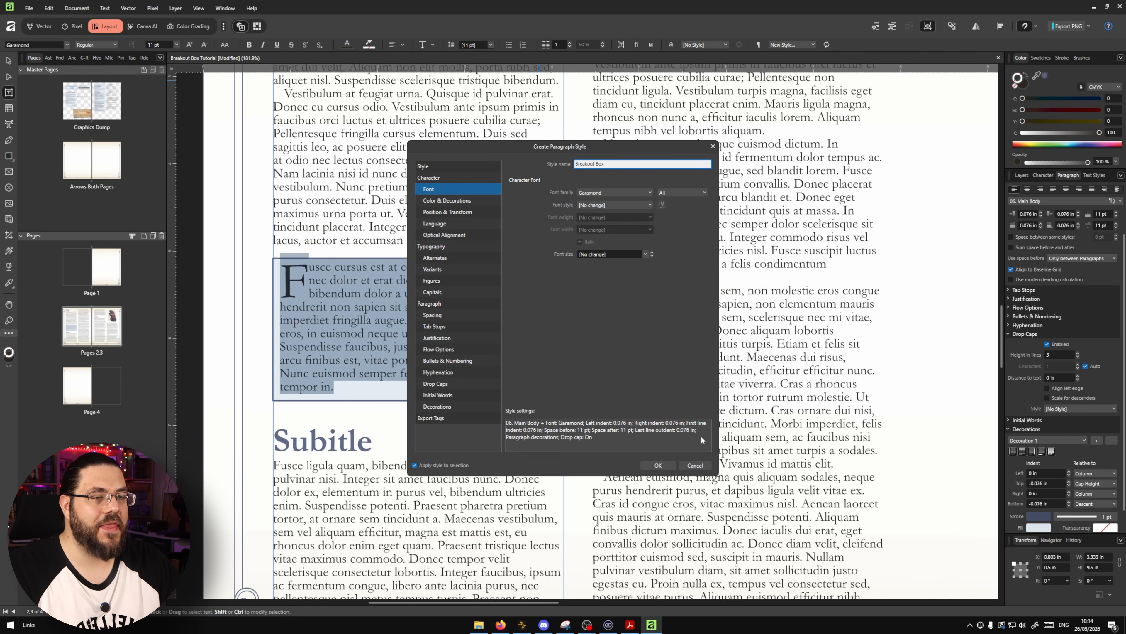
left_click(658, 465)
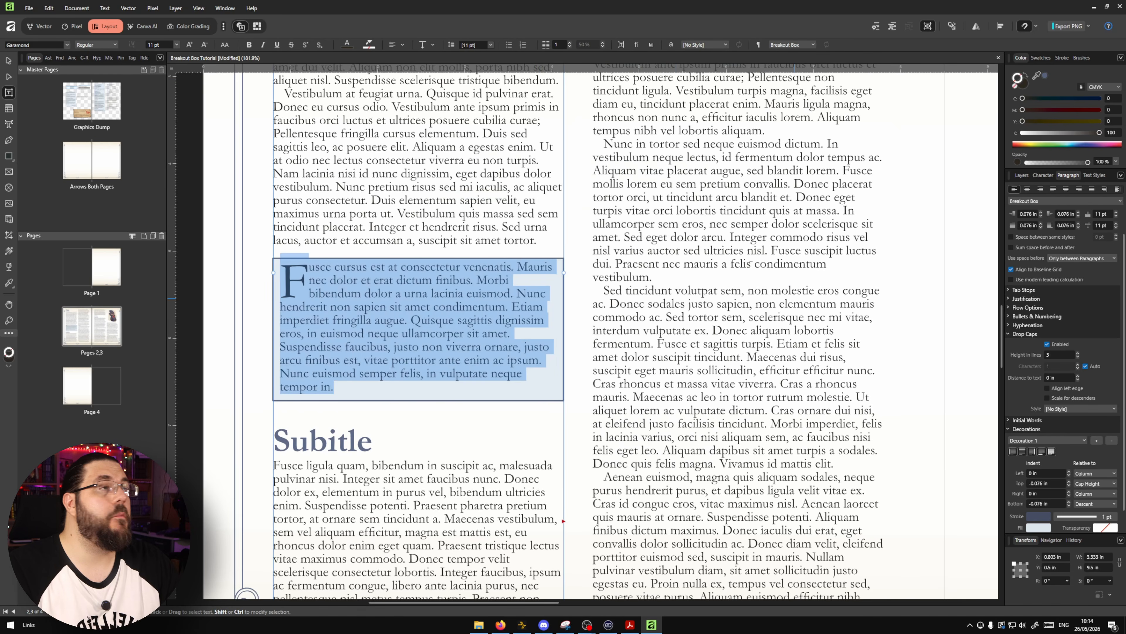
- Switch the selected shaded paragraph to the 21. Page Numbers style, and reapply the Breakout Box style to it
left_click(792, 45)
left_click(794, 87)
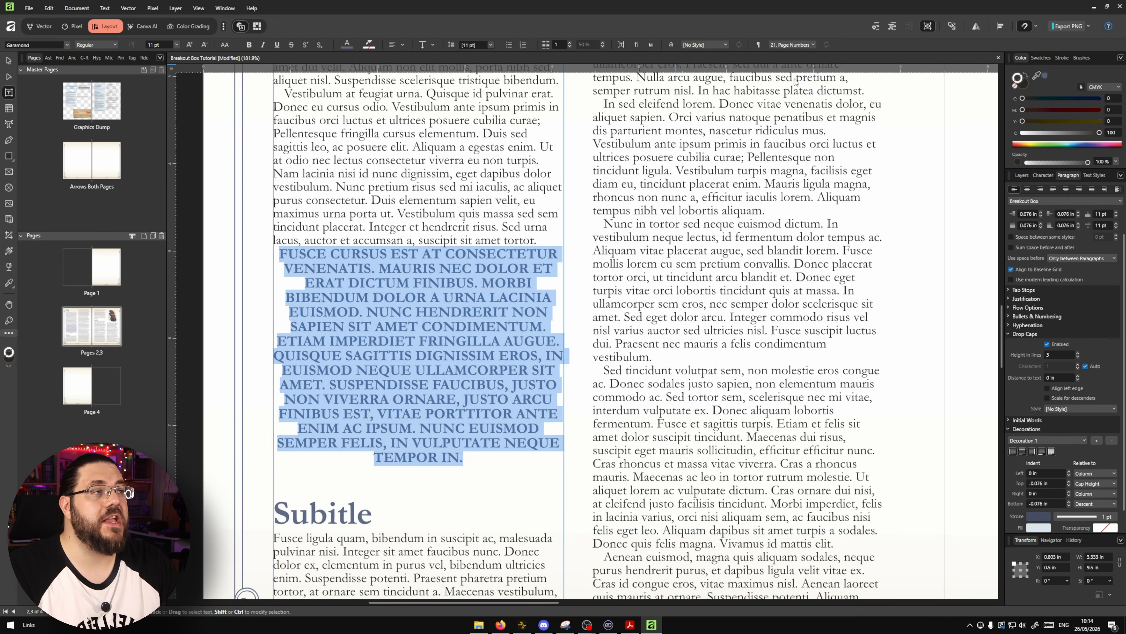
left_click(793, 45)
scroll(812, 133, "down", 3)
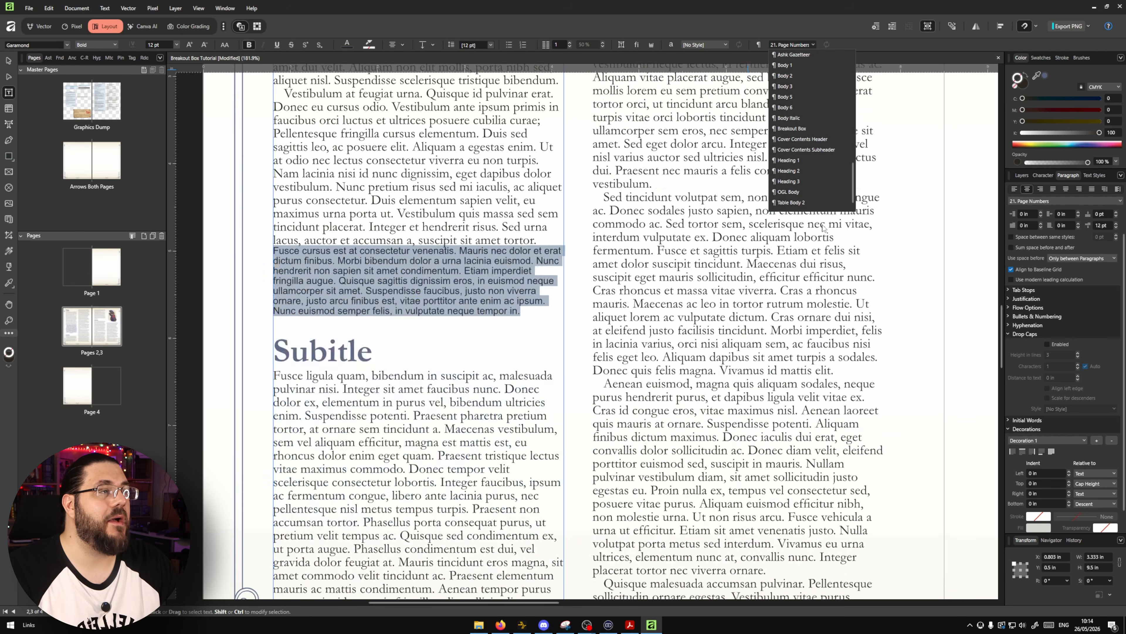
left_click(792, 128)
left_click(473, 268)
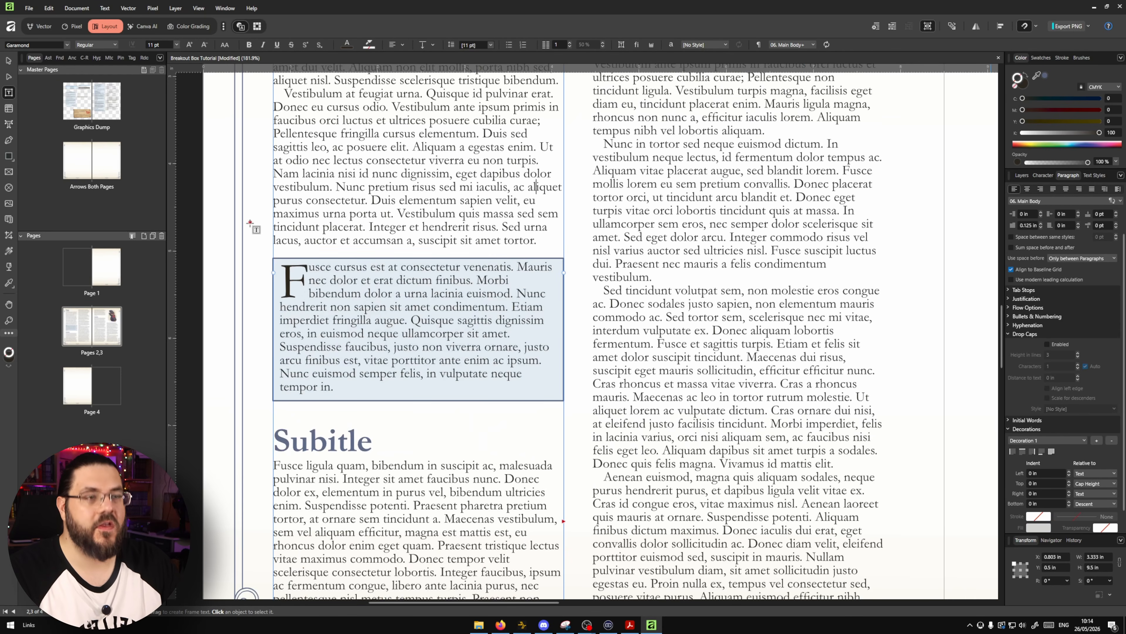
- Leave text editing, clear the selection, and open the Graphics Dump master page to view its example boxes
key("Escape")
key("Escape")
key("ctrl+0")
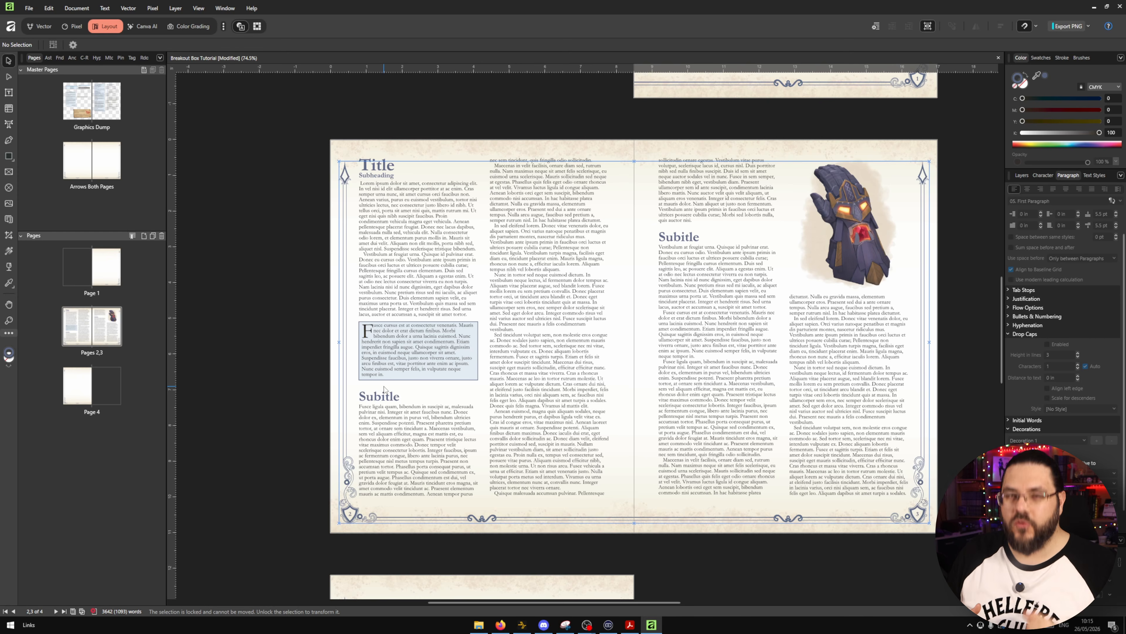
left_click(211, 129)
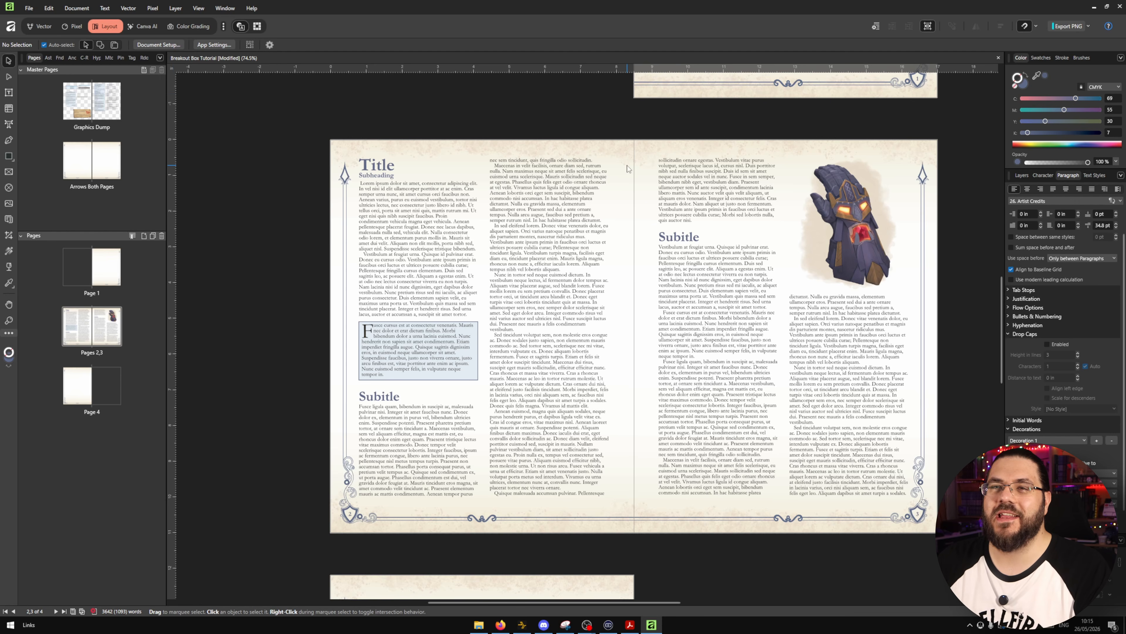
double_click(103, 111)
scroll(469, 271, "left", 4)
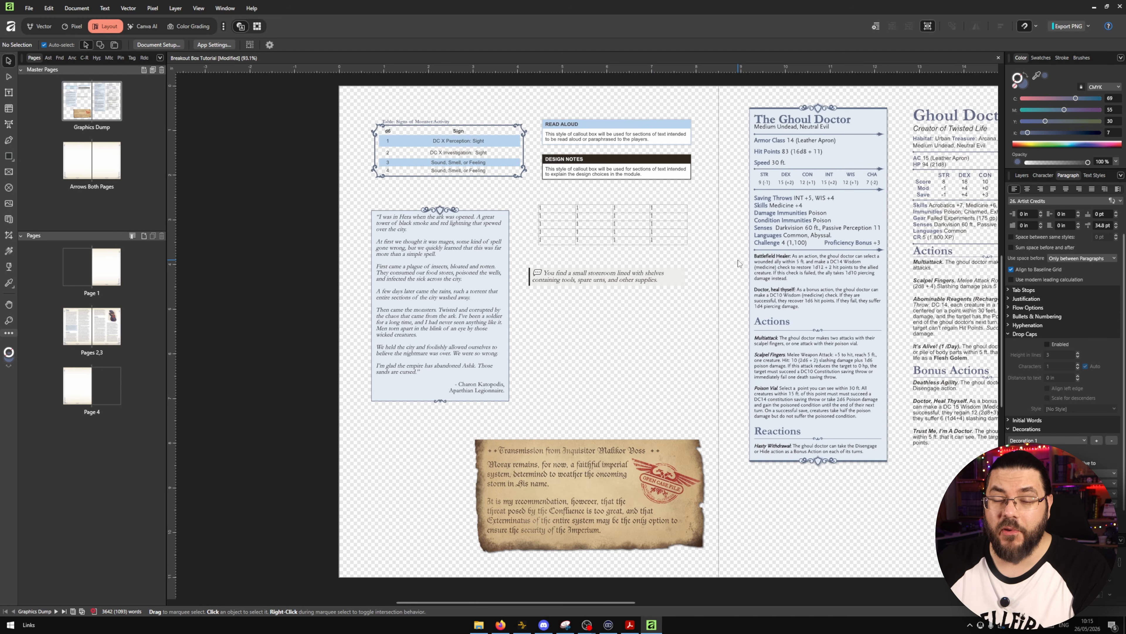
scroll(665, 266, "down", 3)
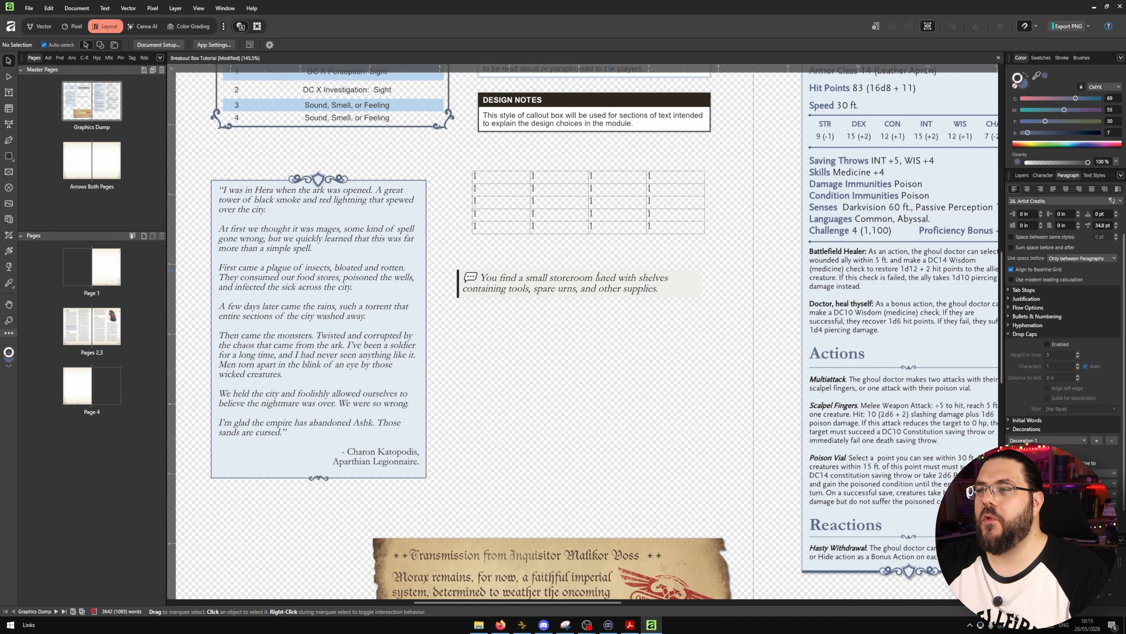
scroll(609, 224, "up", 3)
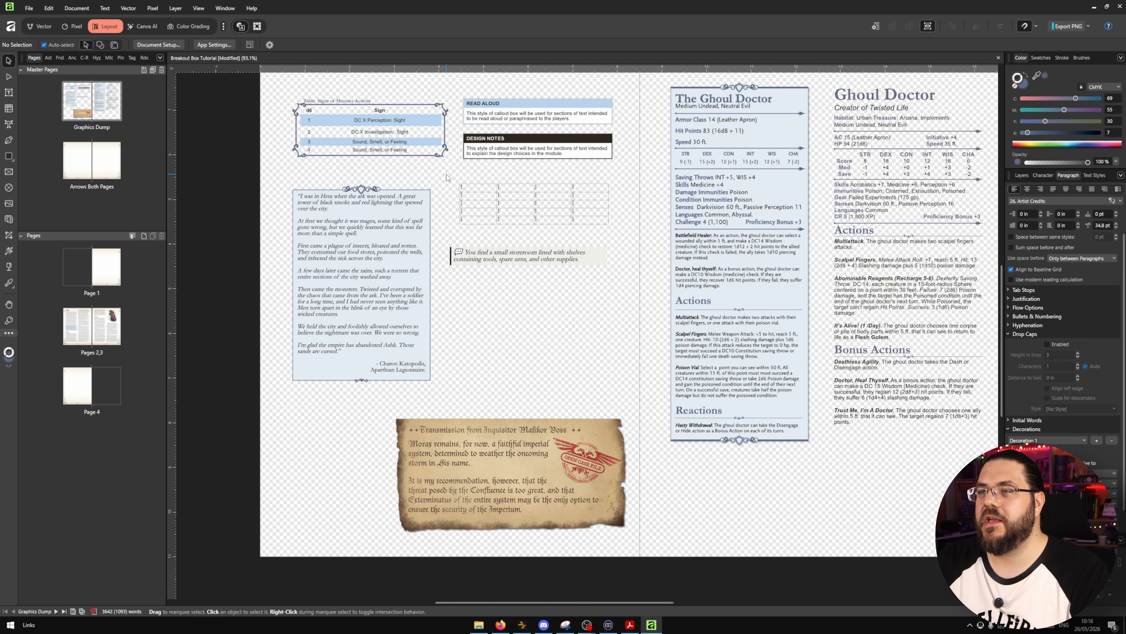
- Move the empty table and the d6 Sign table to the free area at the foot of the right-hand page
scroll(514, 205, "right", 2)
scroll(514, 205, "down", 1)
left_click_drag(510, 205, 752, 503)
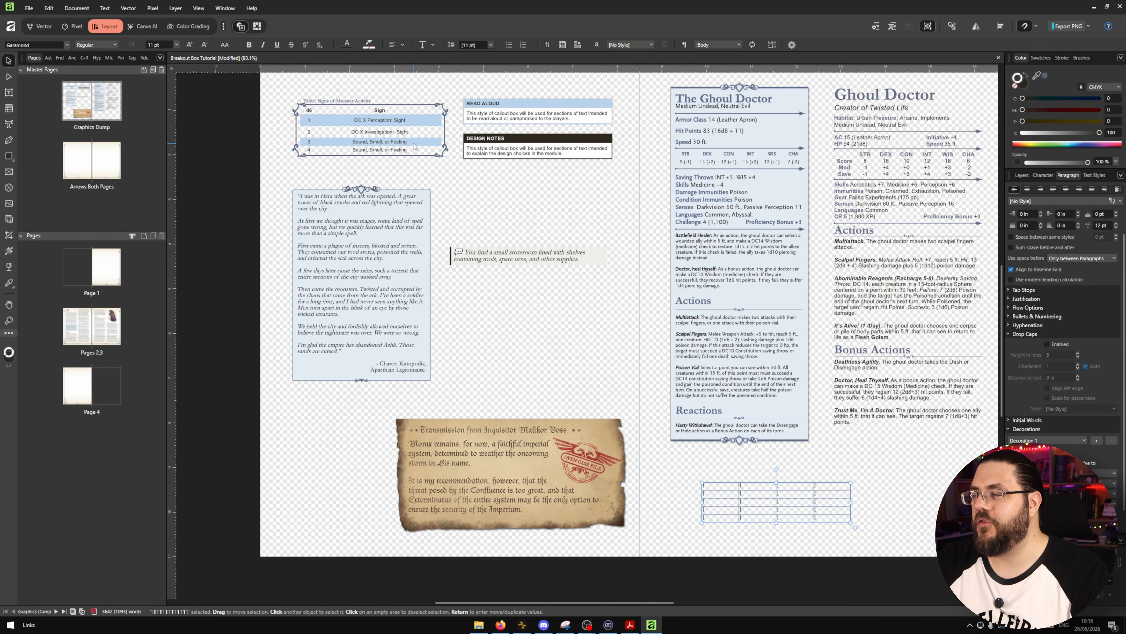
left_click_drag(414, 144, 982, 497)
- Move the blue quote box, the storeroom callout and the parchment note up on the left-hand page
left_click_drag(362, 284, 349, 208)
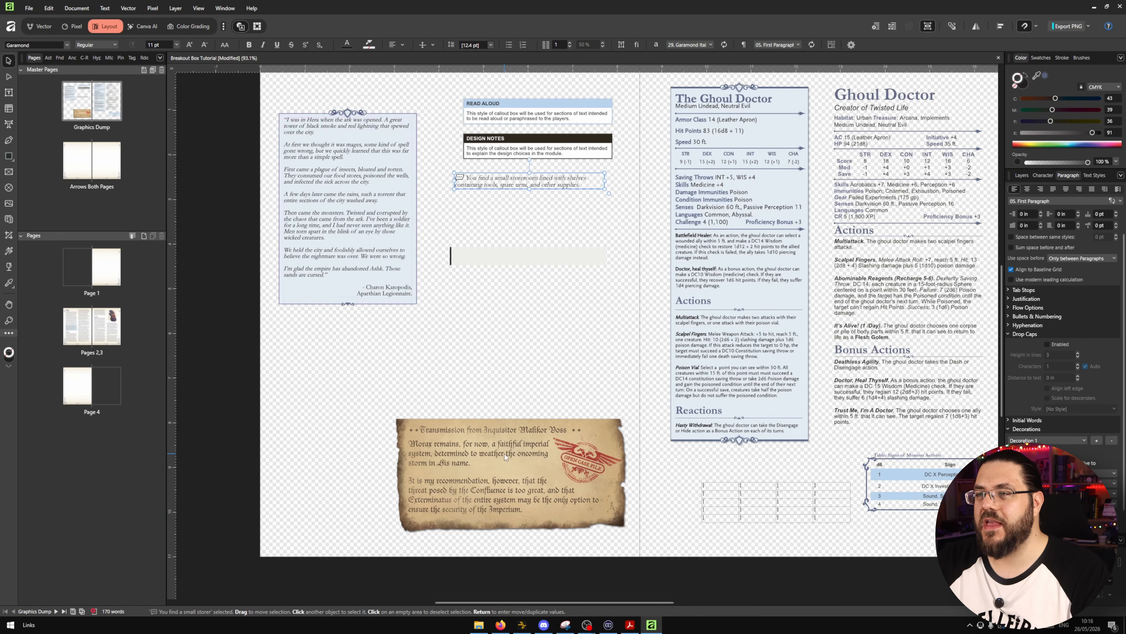
left_click_drag(505, 453, 505, 434)
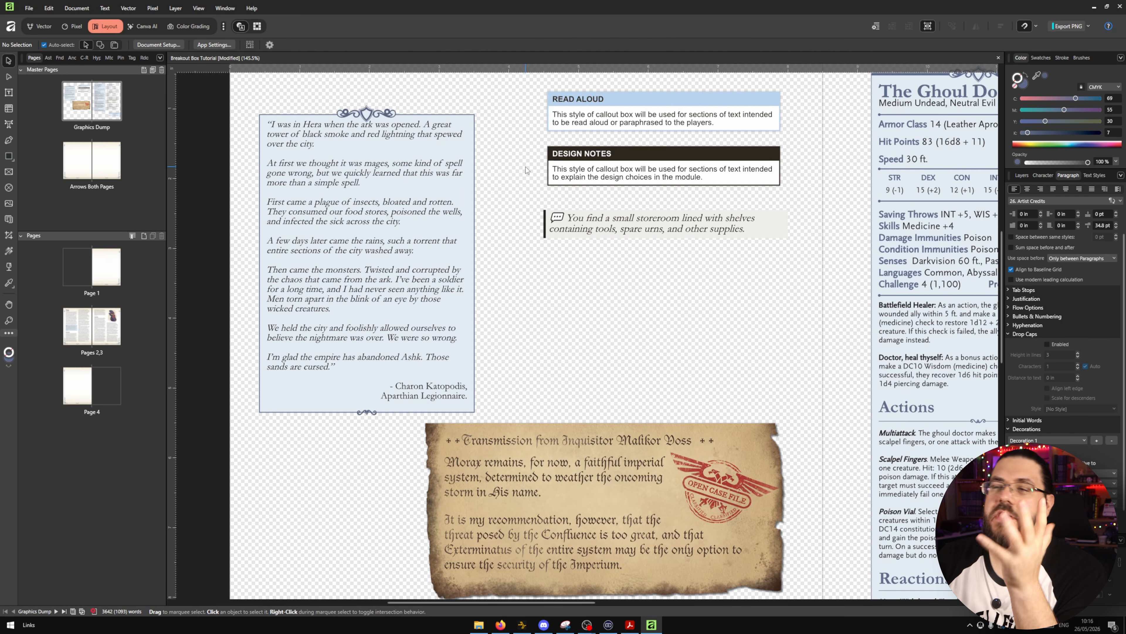
left_click_drag(596, 243, 548, 235)
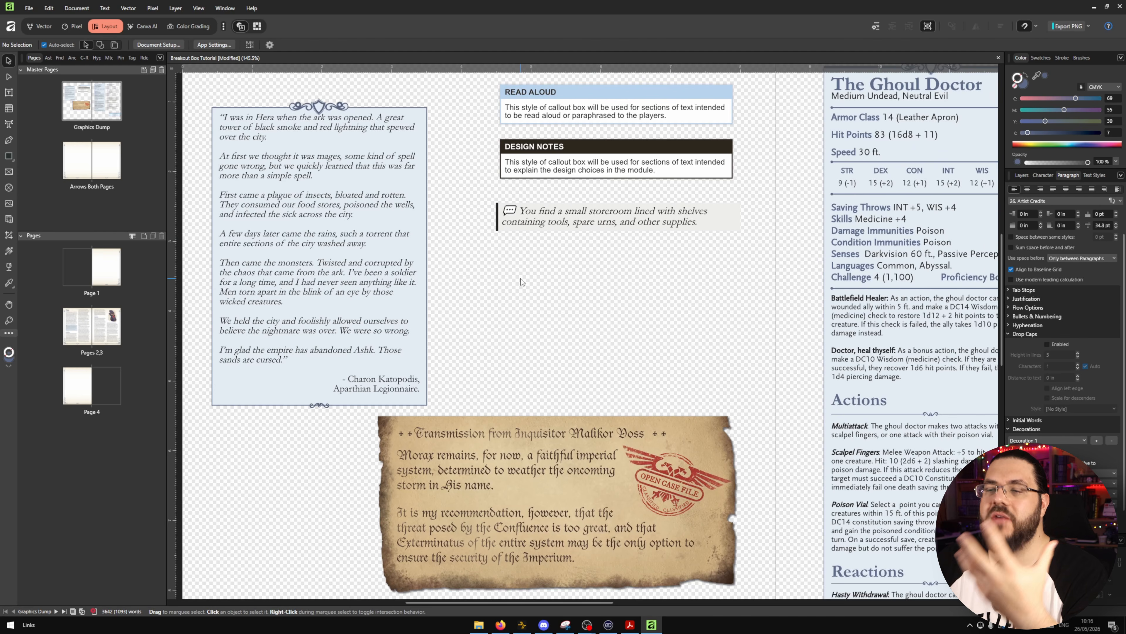
left_click_drag(511, 288, 520, 288)
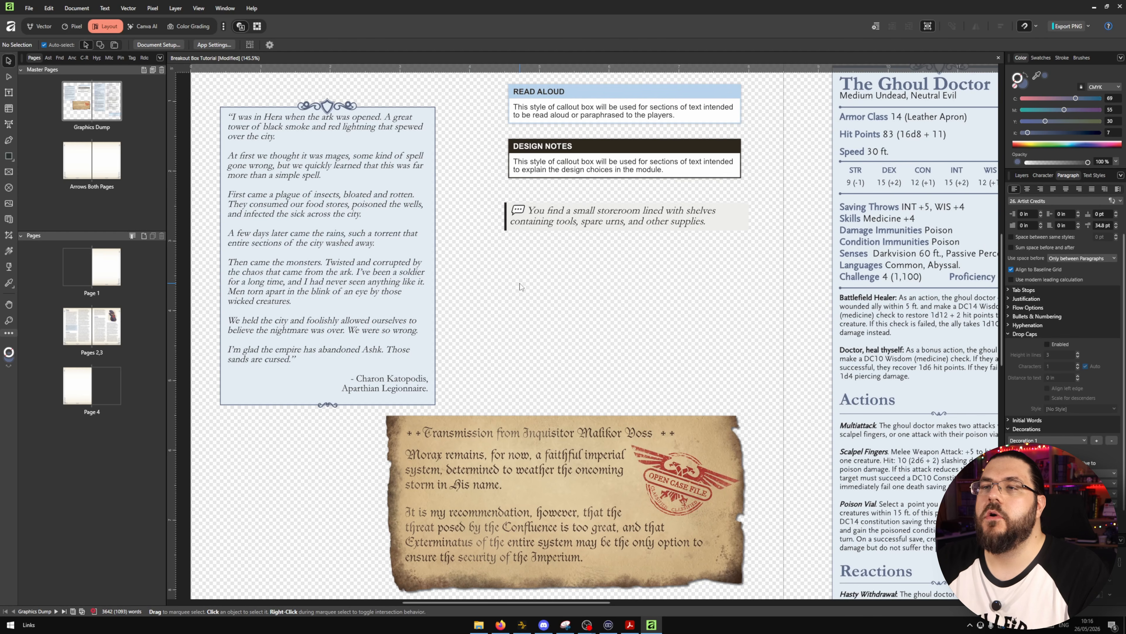
scroll(363, 170, "left", 3)
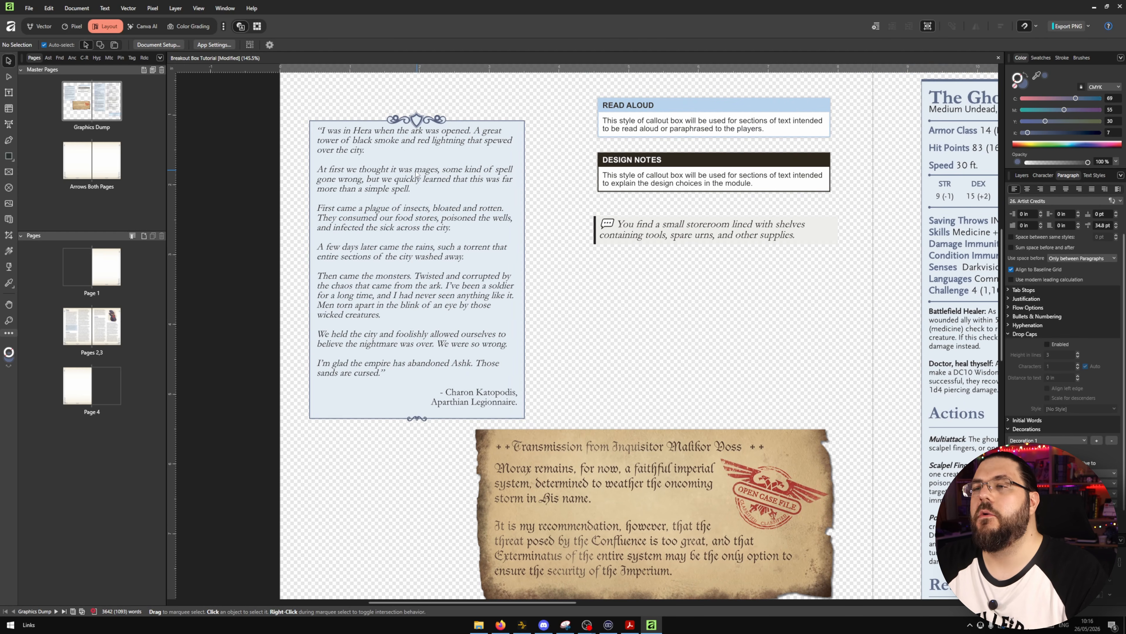
- Inspect how the blue quote box is built, checking its group, border, text frame and shield ornament
left_click(422, 177)
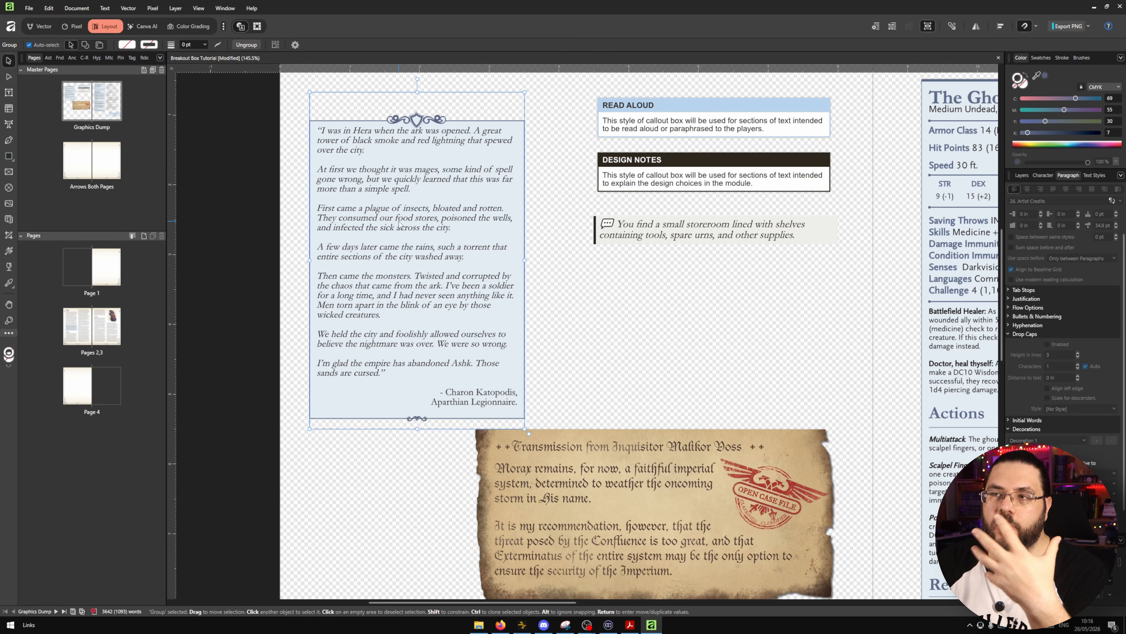
double_click(524, 132)
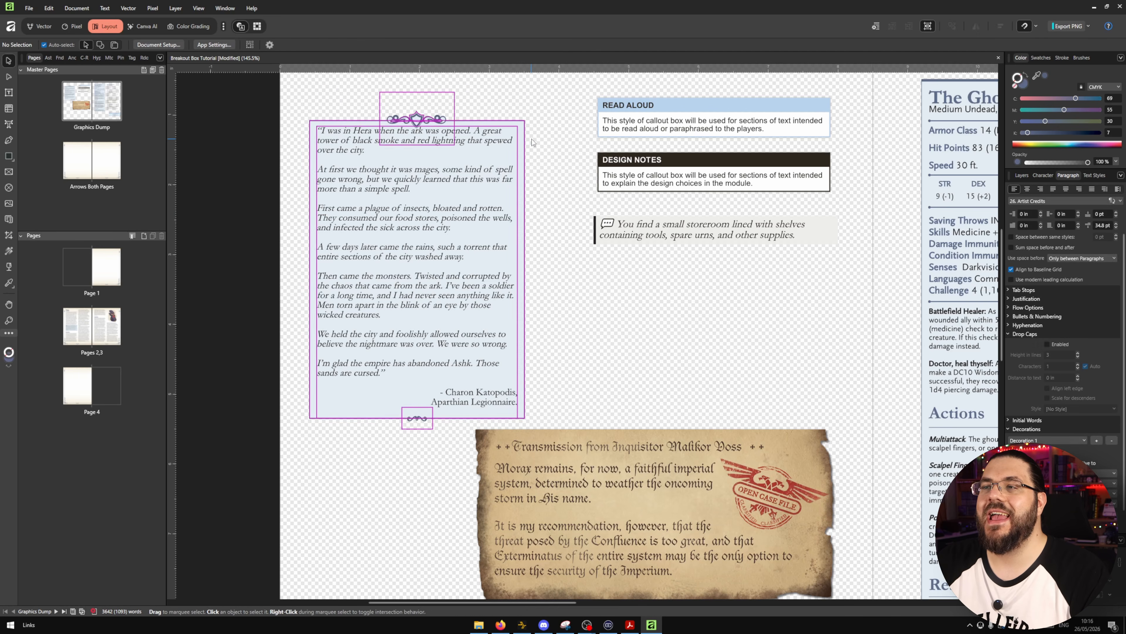
left_click_drag(524, 131, 477, 99)
left_click(452, 170)
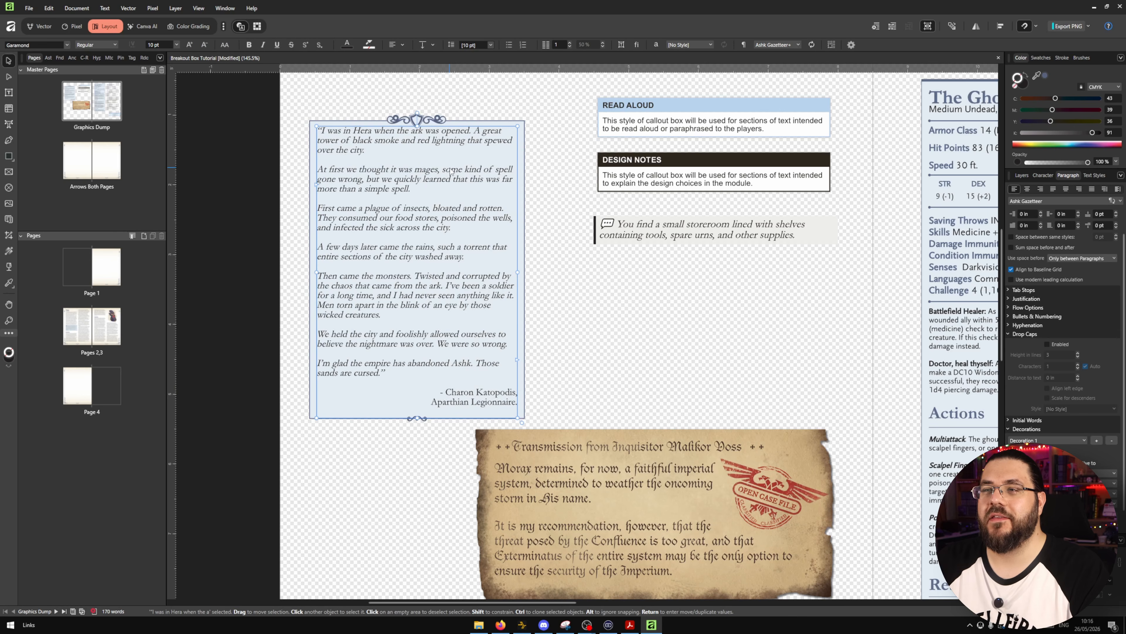
left_click_drag(451, 171, 436, 190)
scroll(425, 115, "up", 8)
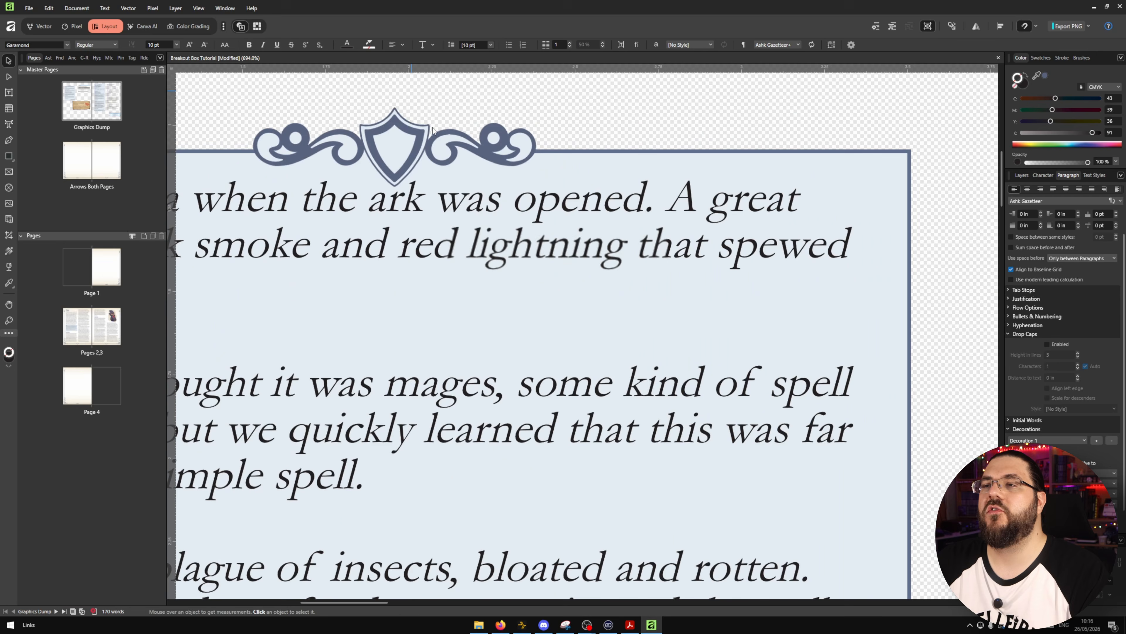
left_click_drag(404, 141, 500, 160)
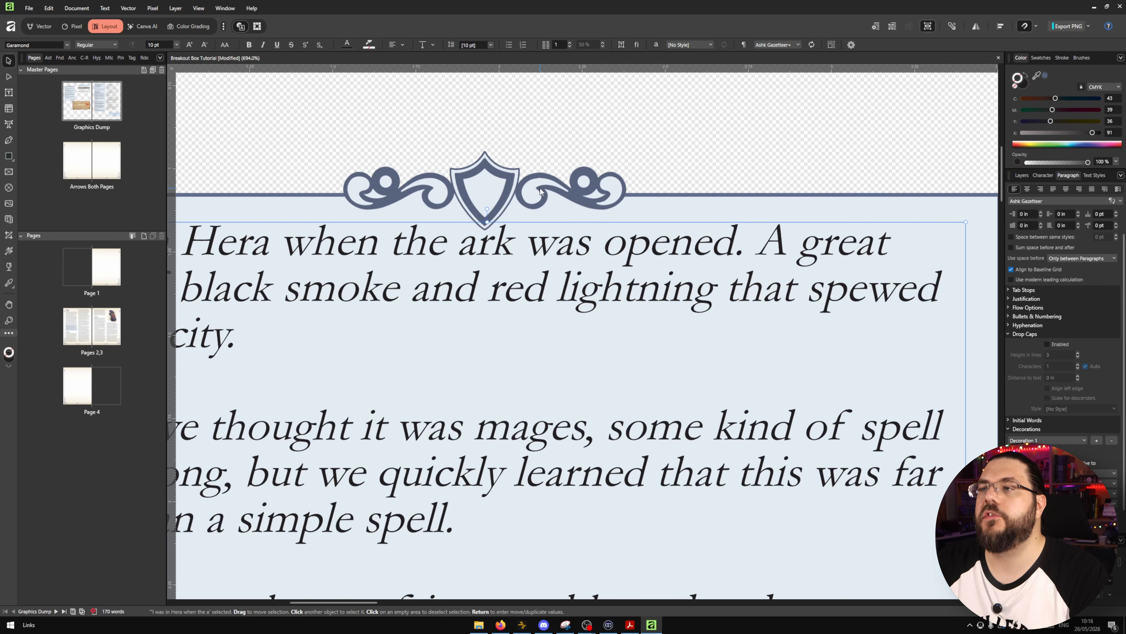
- Select the shield ornament on the quote box's upper border and reveal the nested layers of its Statblock Top Design group
left_click(568, 194)
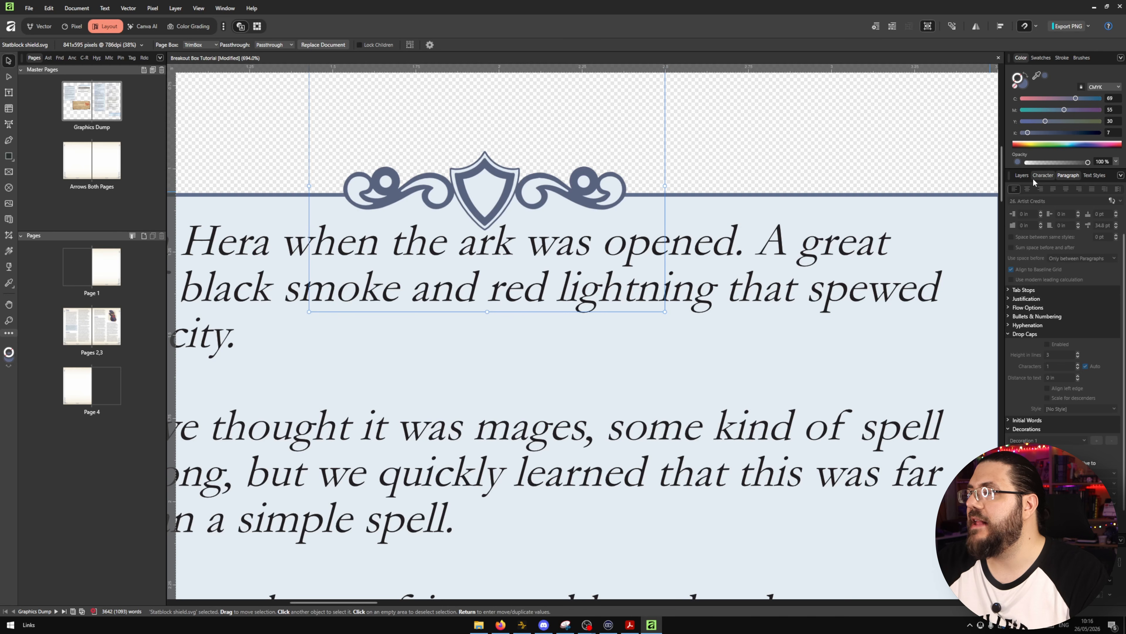
left_click(1022, 175)
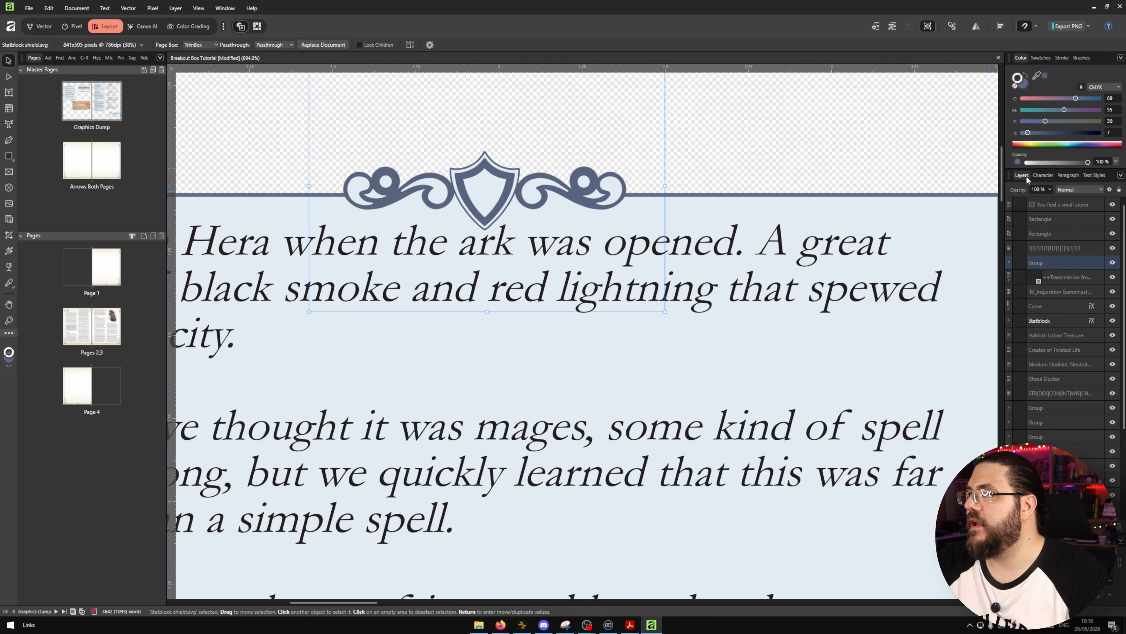
left_click(1010, 262)
left_click(1013, 277)
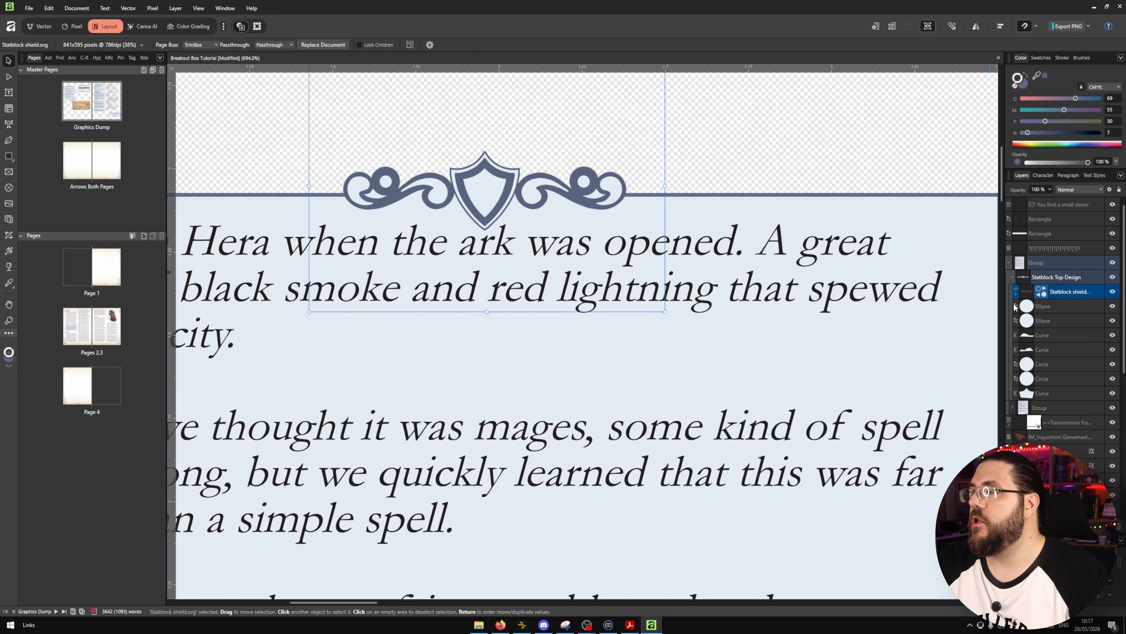
- Try moving the shield ornament and one of its backing ellipses away from the border, undoing each move
left_click_drag(556, 204, 518, 321)
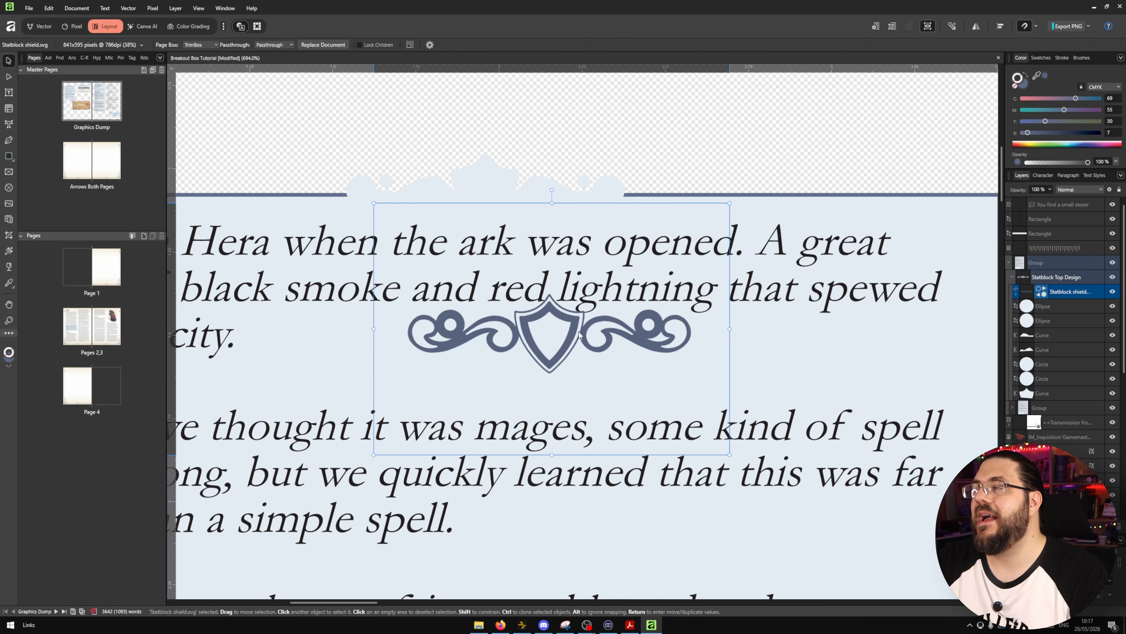
key("ctrl+z")
left_click(1046, 309)
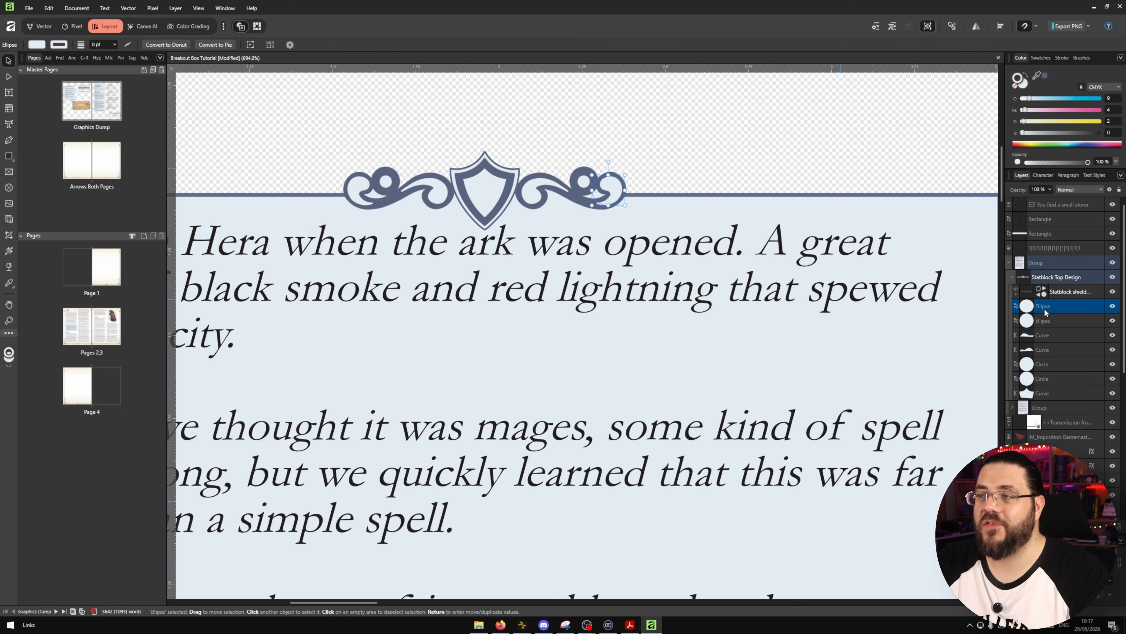
left_click_drag(642, 185, 733, 170)
key("ctrl+z")
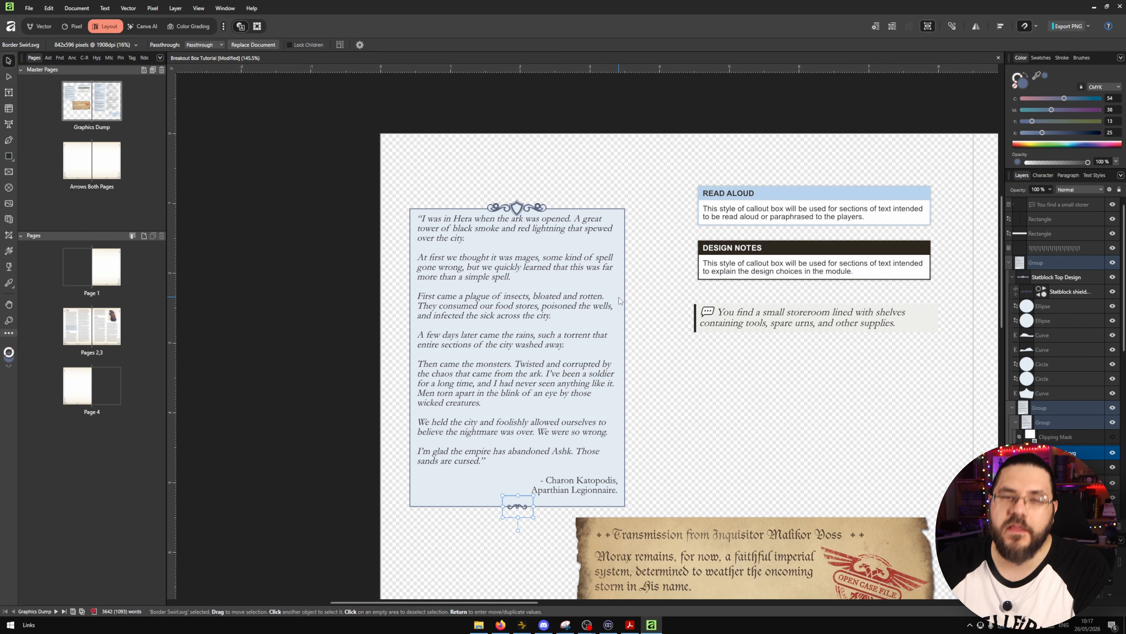
- Select the parchment note's Linear Burn rectangle and reveal the nested layers of its background image to examine the mask and adjustment
scroll(712, 508, "down", 5)
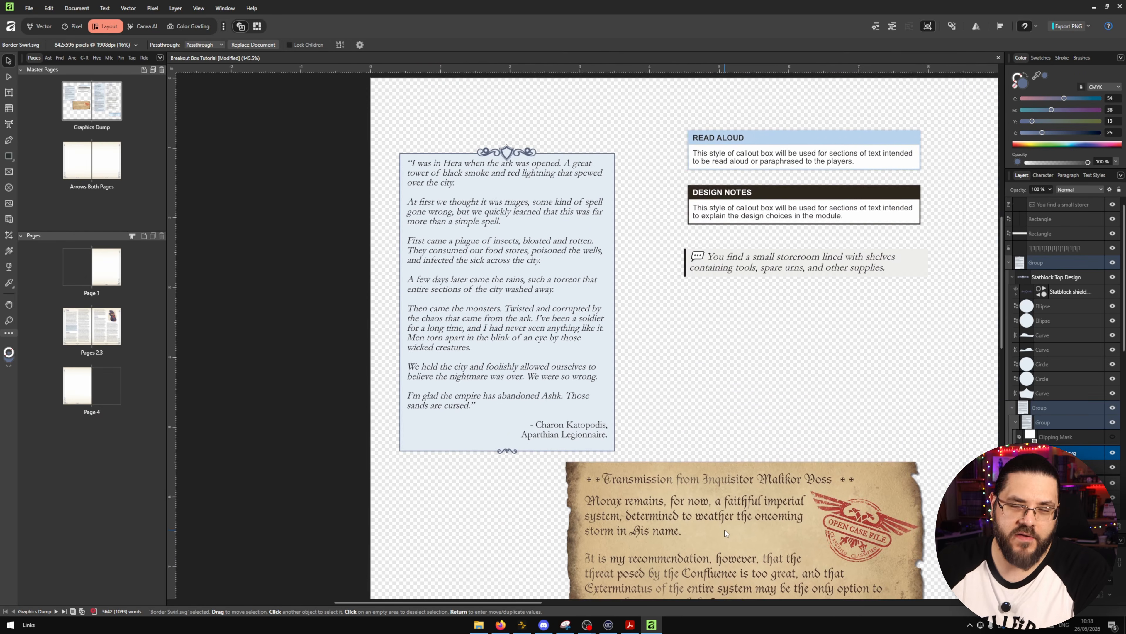
scroll(677, 466, "right", 3)
left_click_drag(661, 421, 529, 324)
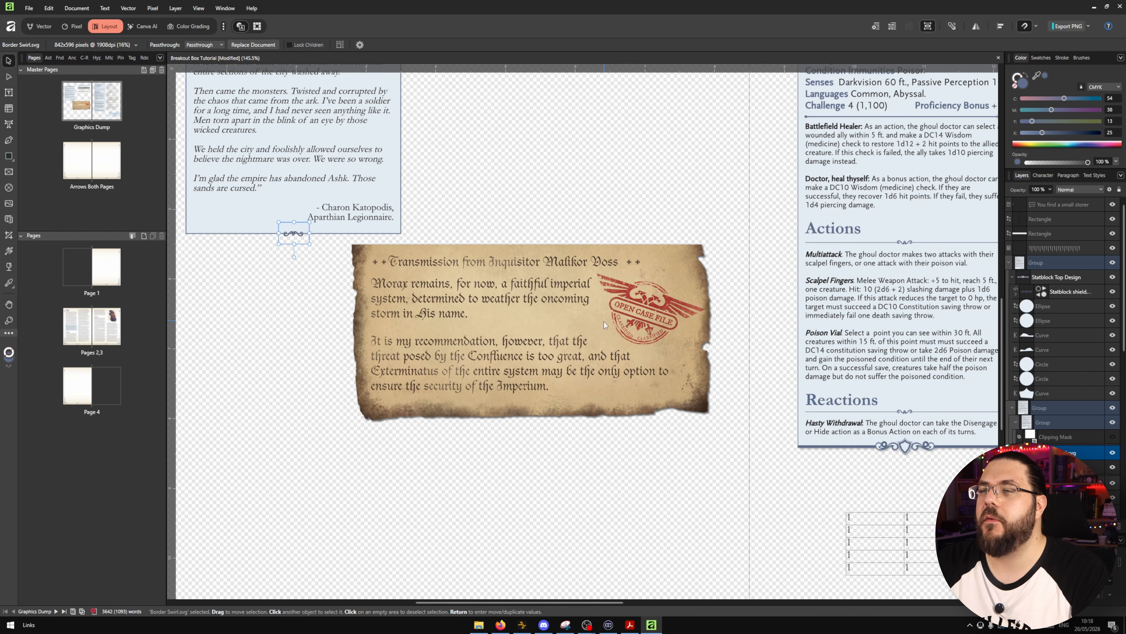
left_click(742, 322)
scroll(604, 311, "up", 4)
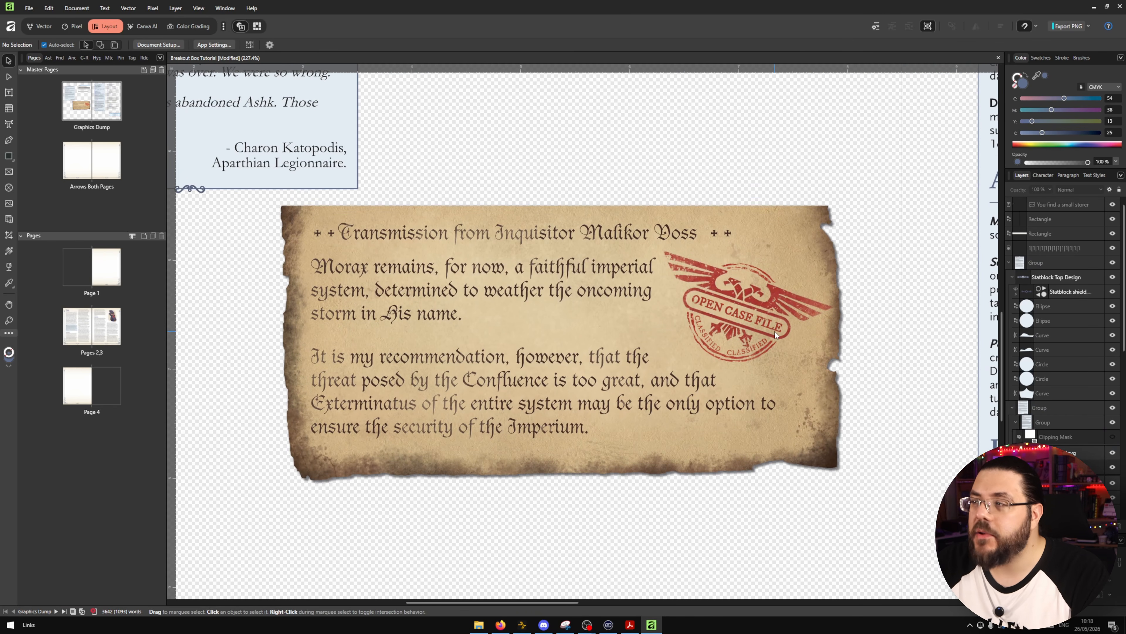
left_click(799, 211)
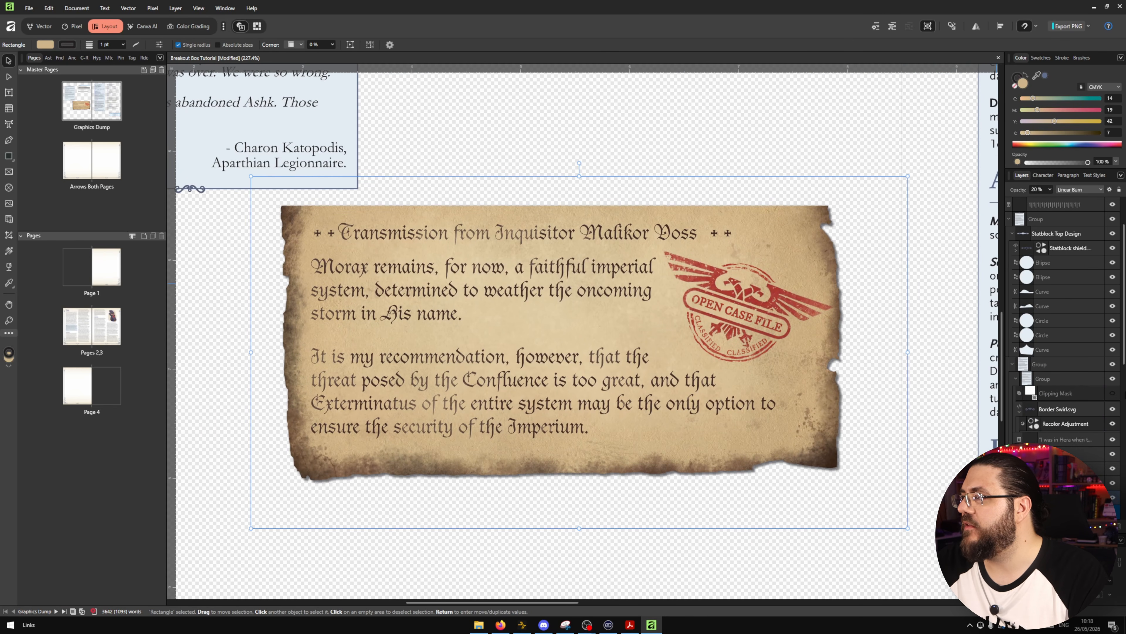
scroll(1031, 243, "up", 1)
left_click(1009, 262)
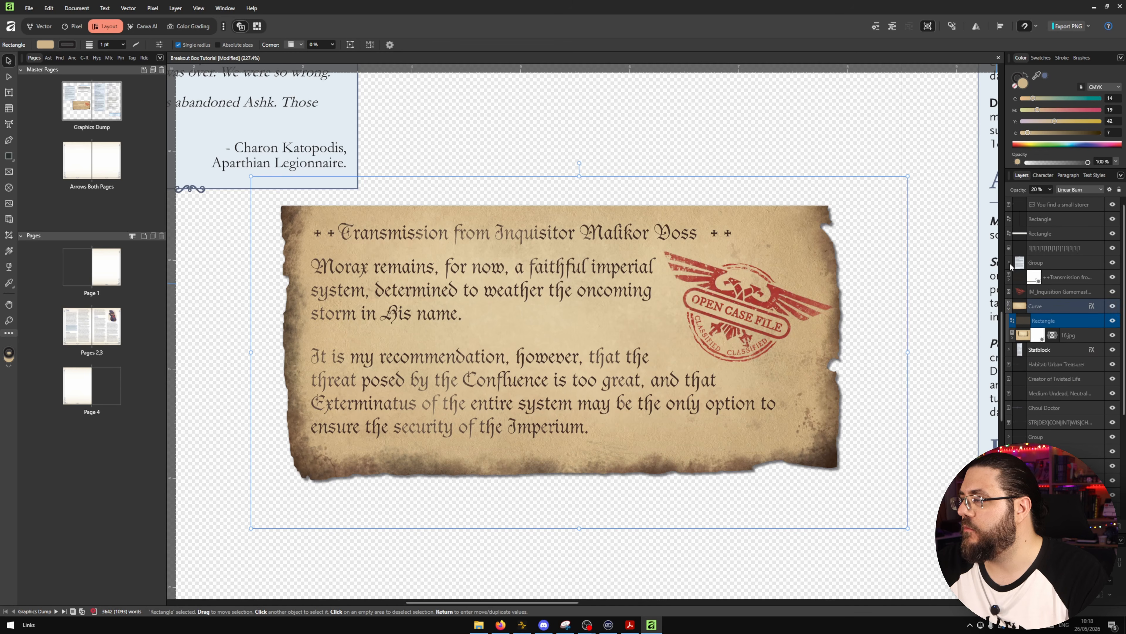
scroll(1038, 263, "down", 1)
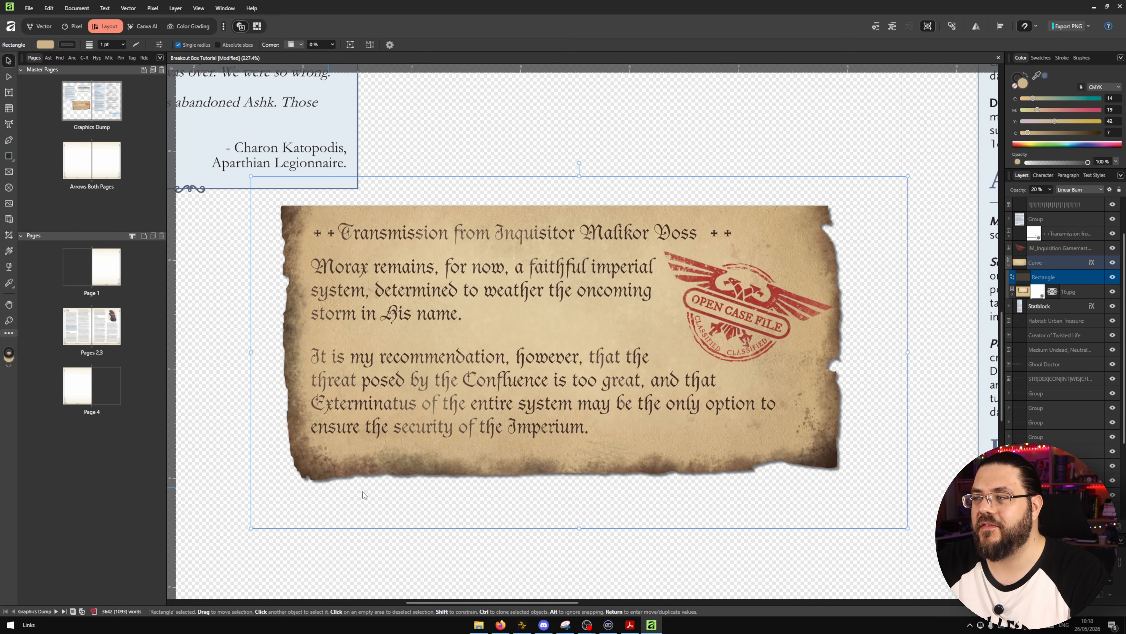
left_click(1012, 294)
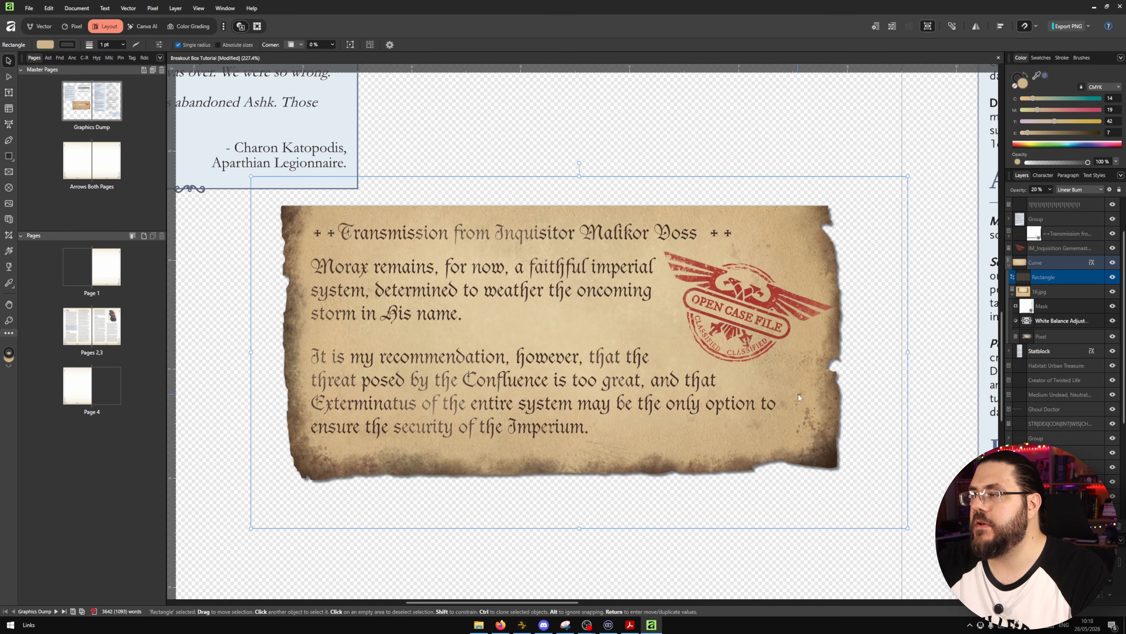
- Select the parchment note's text frame, and select its red Open Case File stamp image to examine their layers
left_click(742, 301)
scroll(1075, 324, "down", 3)
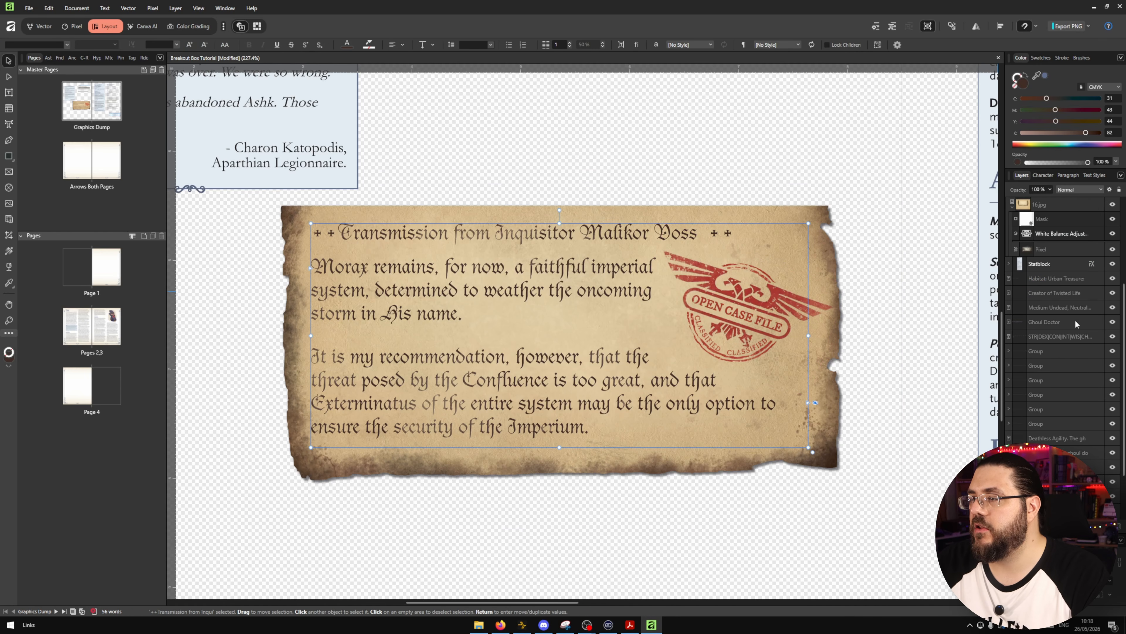
scroll(854, 304, "up", 1)
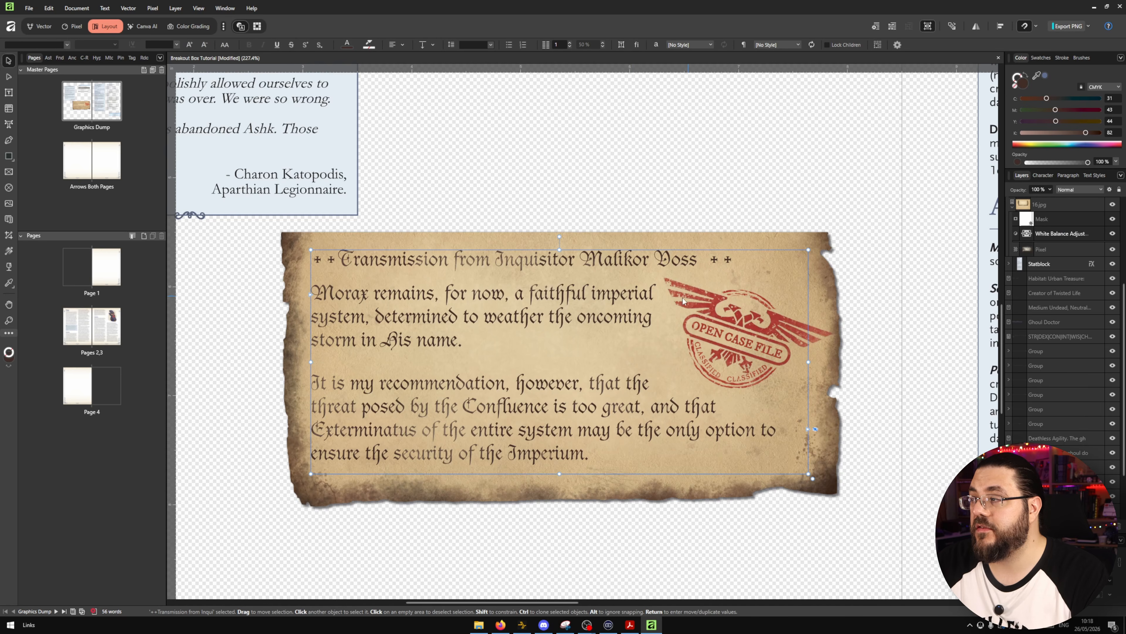
scroll(1066, 270, "up", 3)
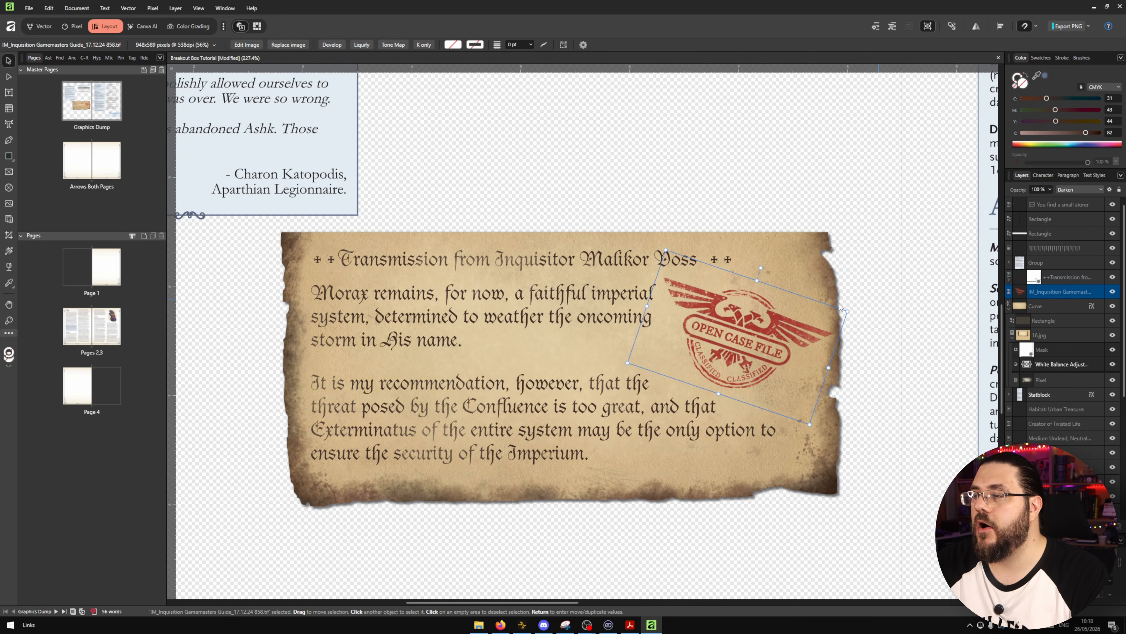
- Select the parchment note's text frame and examine its faded blackletter lettering up close against the paper texture
mouse_move(741, 327)
left_mouse_down()
mouse_move(681, 323)
mouse_move(814, 327)
mouse_move(692, 426)
mouse_move(746, 317)
left_mouse_up()
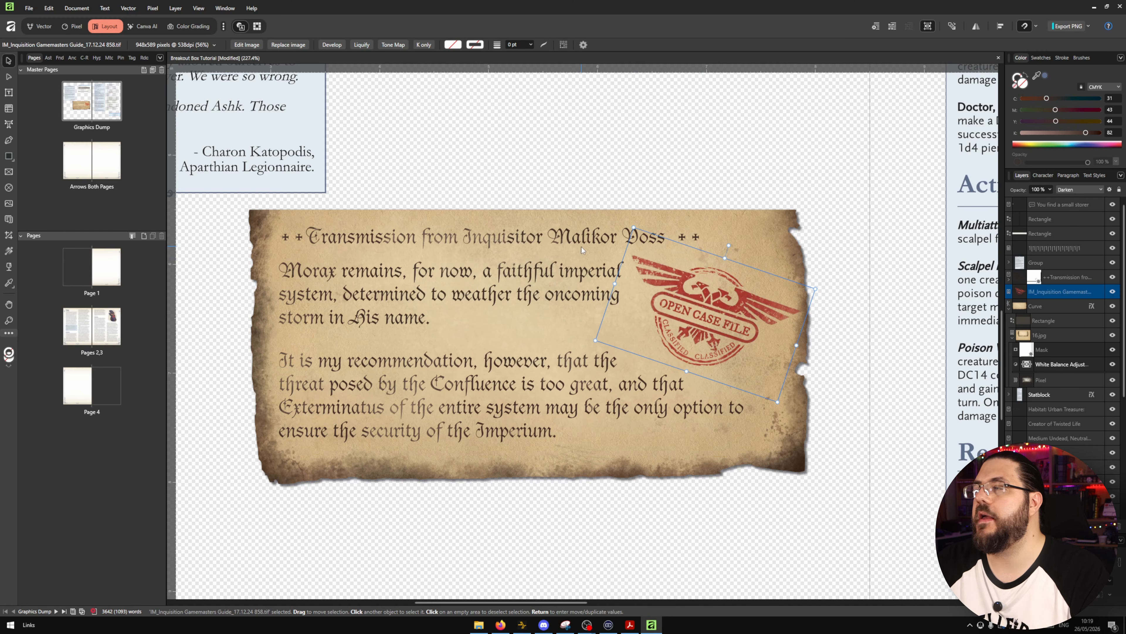
left_click(523, 277)
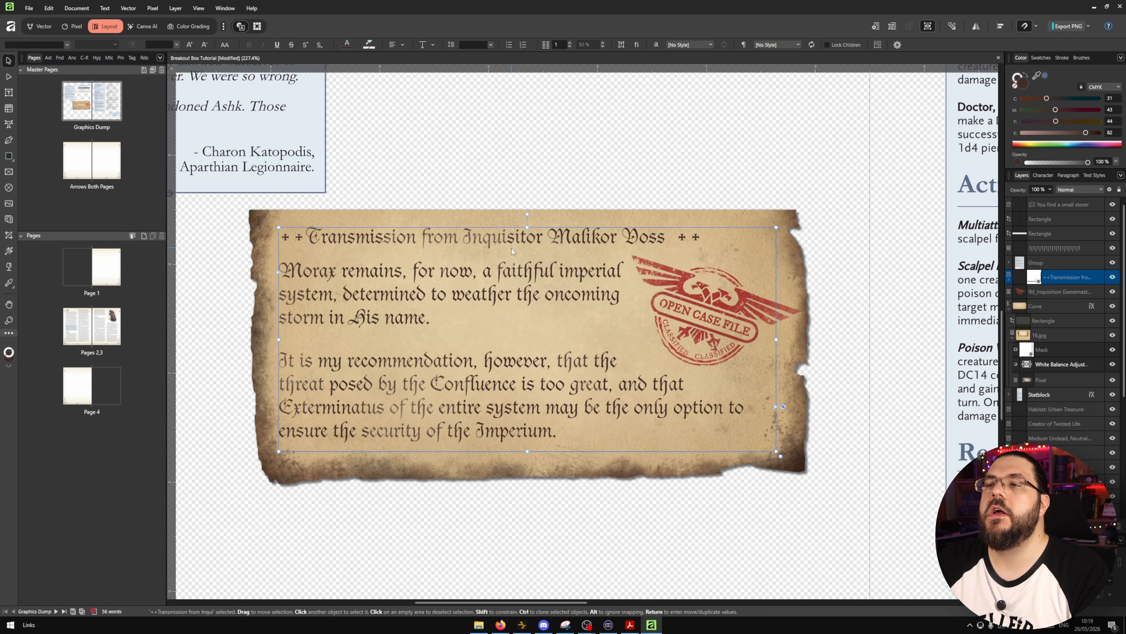
scroll(494, 275, "up", 6)
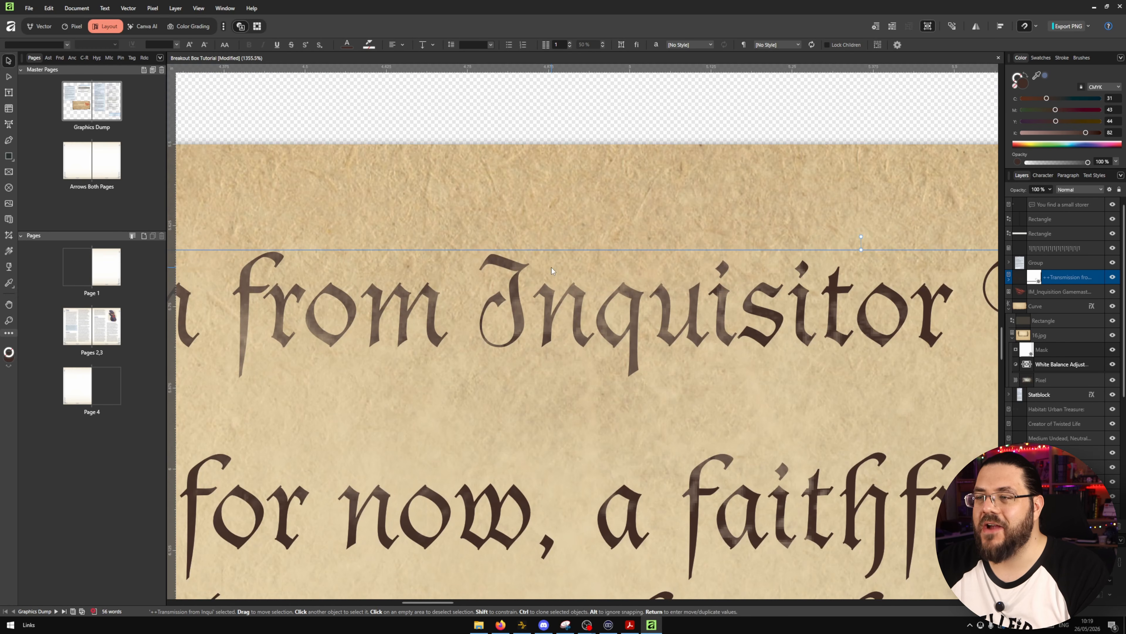
scroll(537, 314, "down", 5)
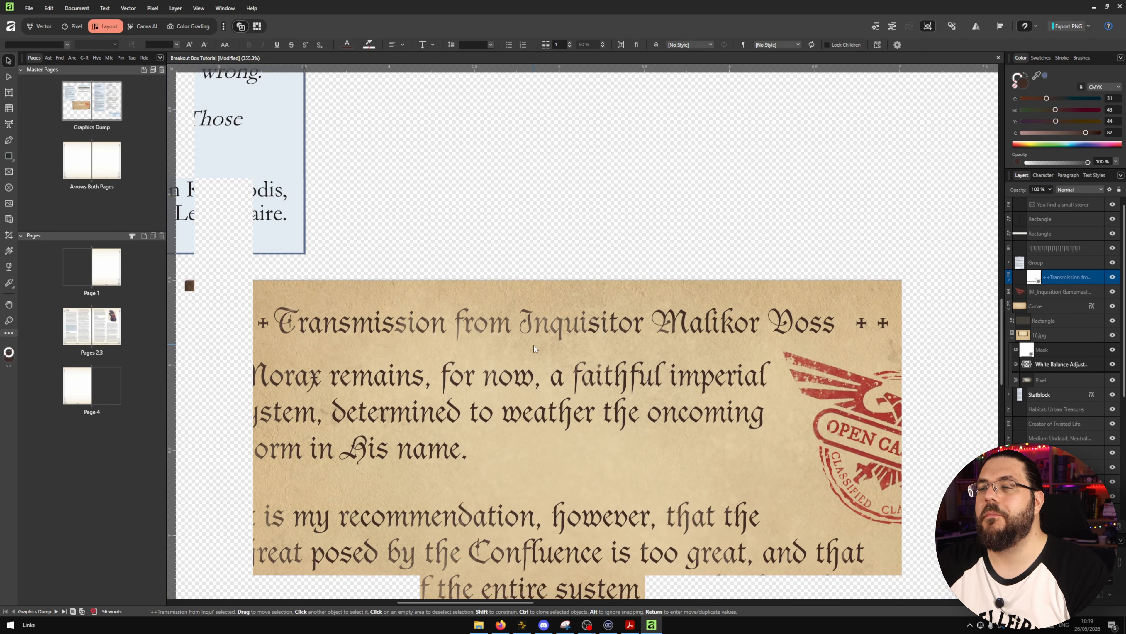
scroll(535, 346, "down", 3)
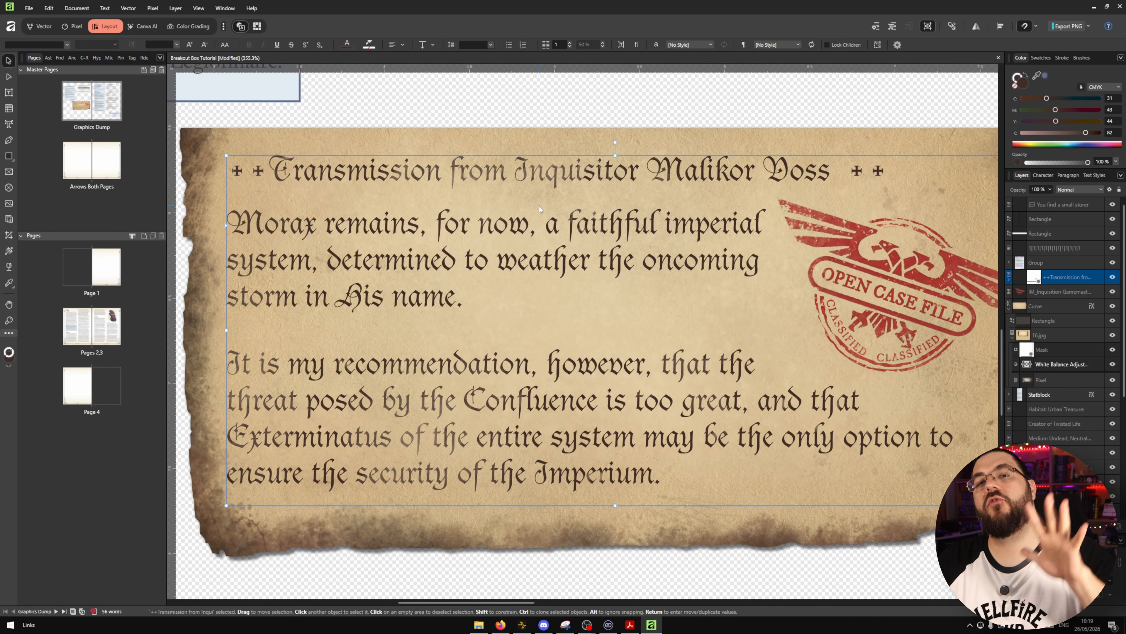
scroll(581, 279, "down", 3)
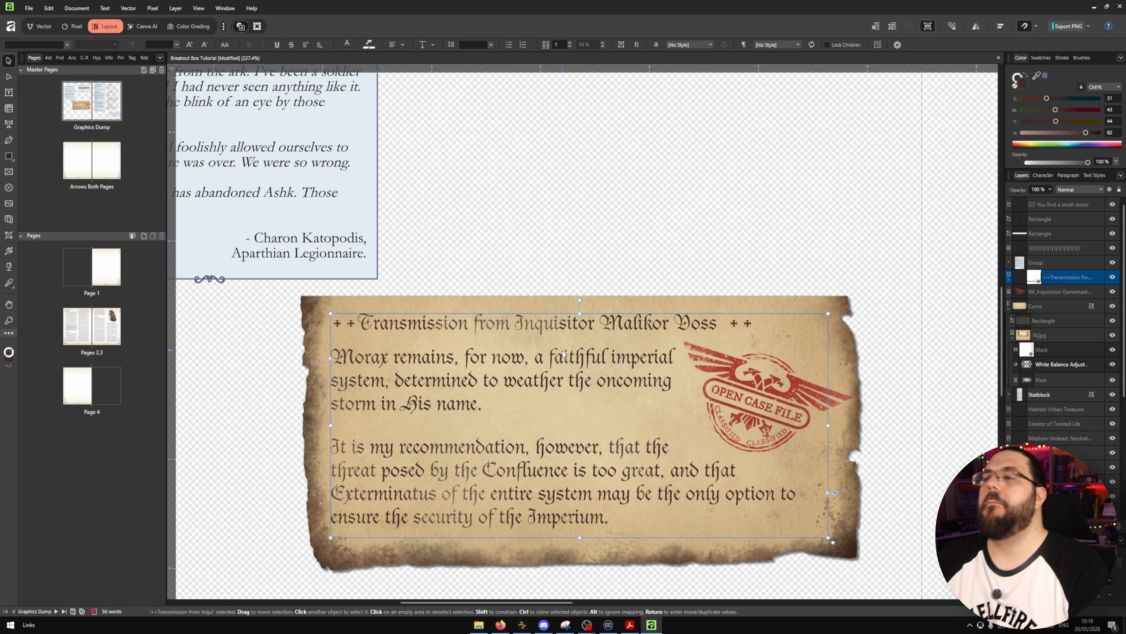
left_click(596, 228)
- Copy the storeroom callout's text frame and two rectangles from the Graphics Dump master onto the pages 2,3 spread and group them
scroll(596, 228, "down", 3)
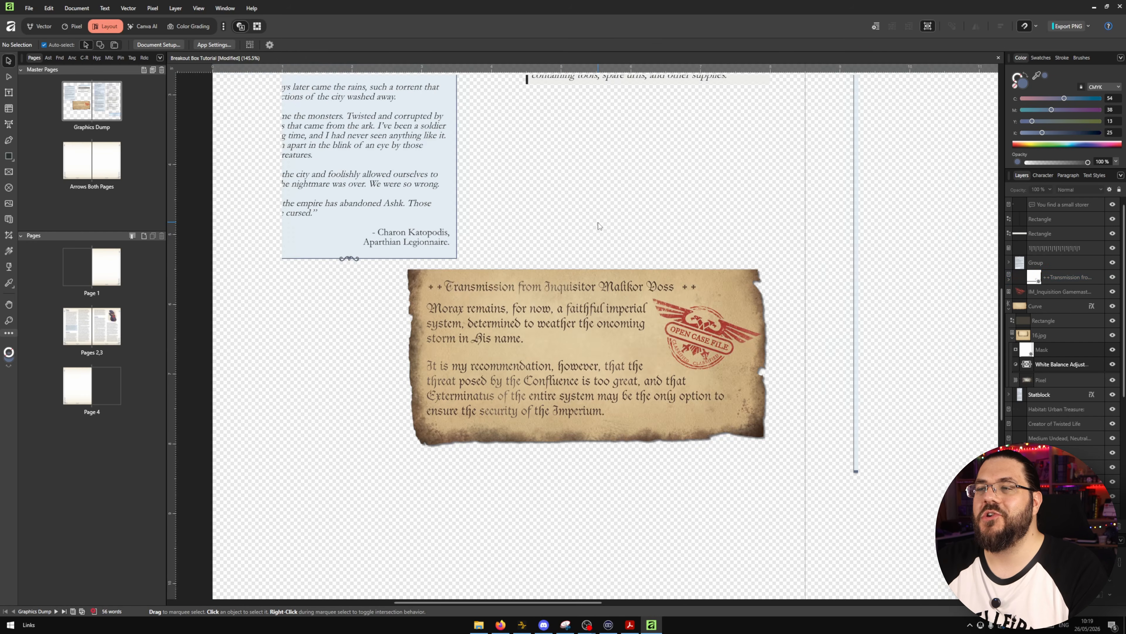
left_click_drag(532, 293, 507, 339)
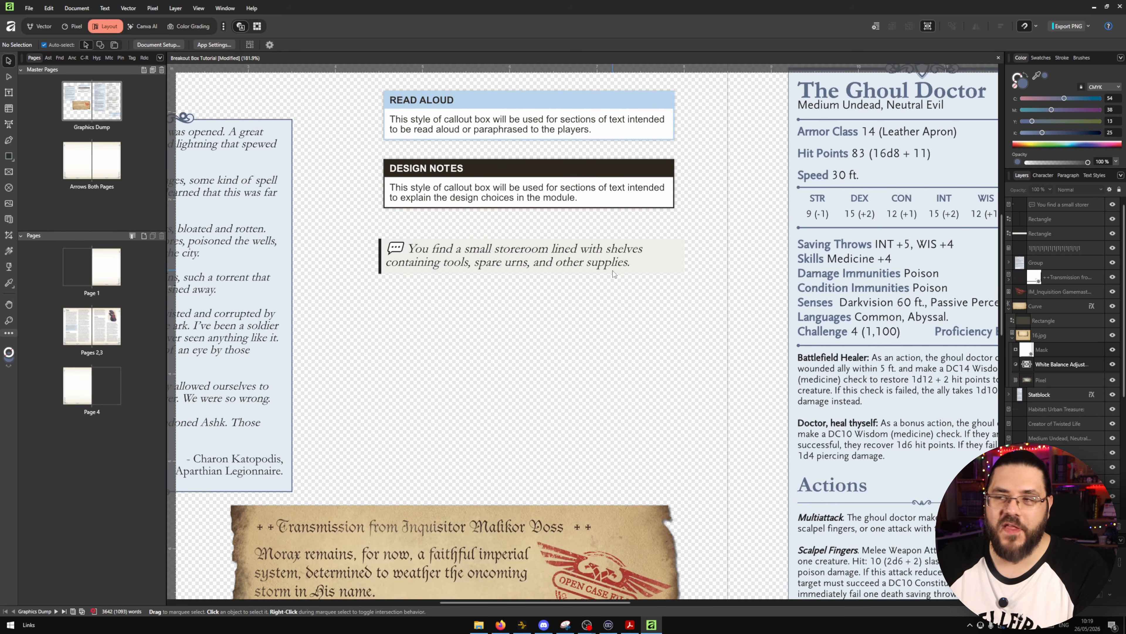
scroll(597, 229, "up", 2)
left_click_drag(746, 322, 296, 215)
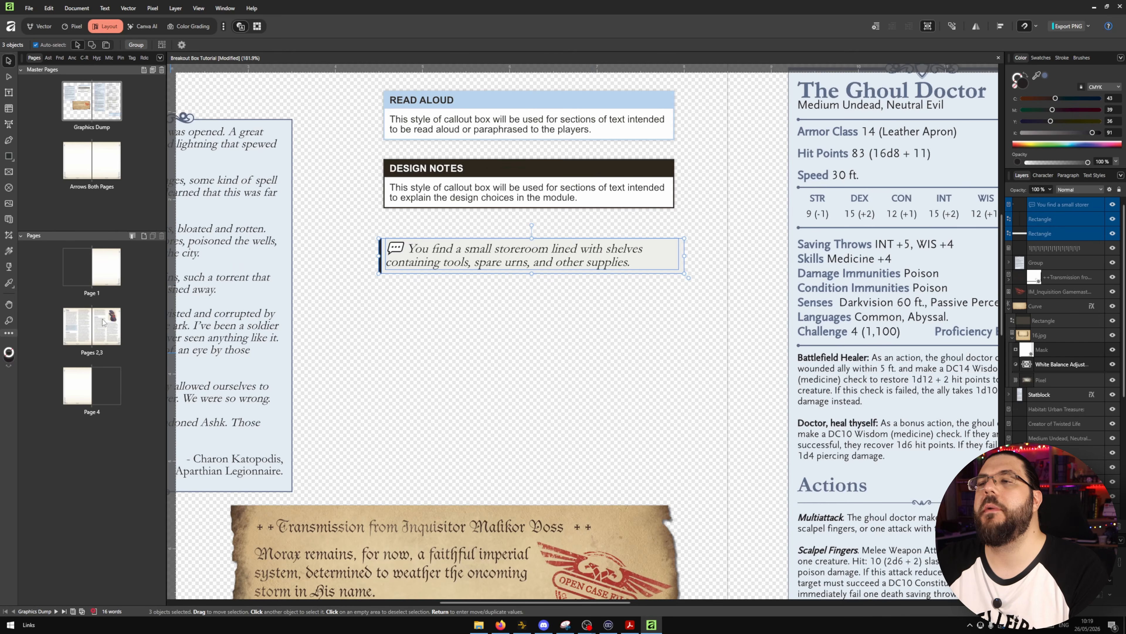
double_click(105, 323)
key("ctrl+v")
mouse_move(482, 219)
left_mouse_down()
mouse_move(470, 255)
mouse_move(457, 224)
mouse_move(483, 233)
left_mouse_up()
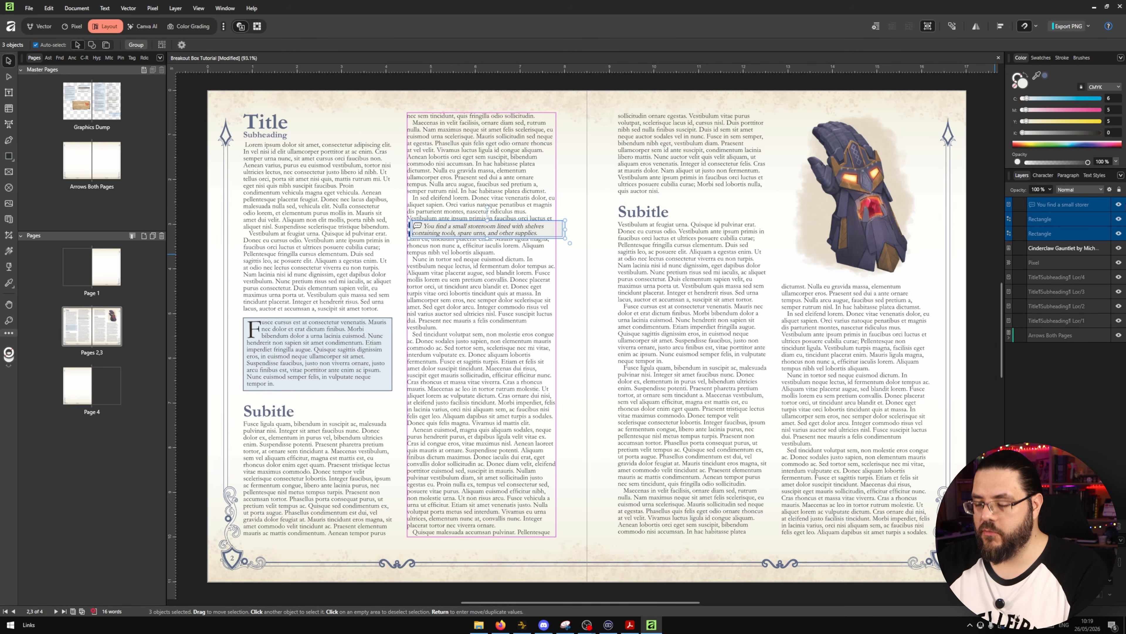
key("ctrl+g")
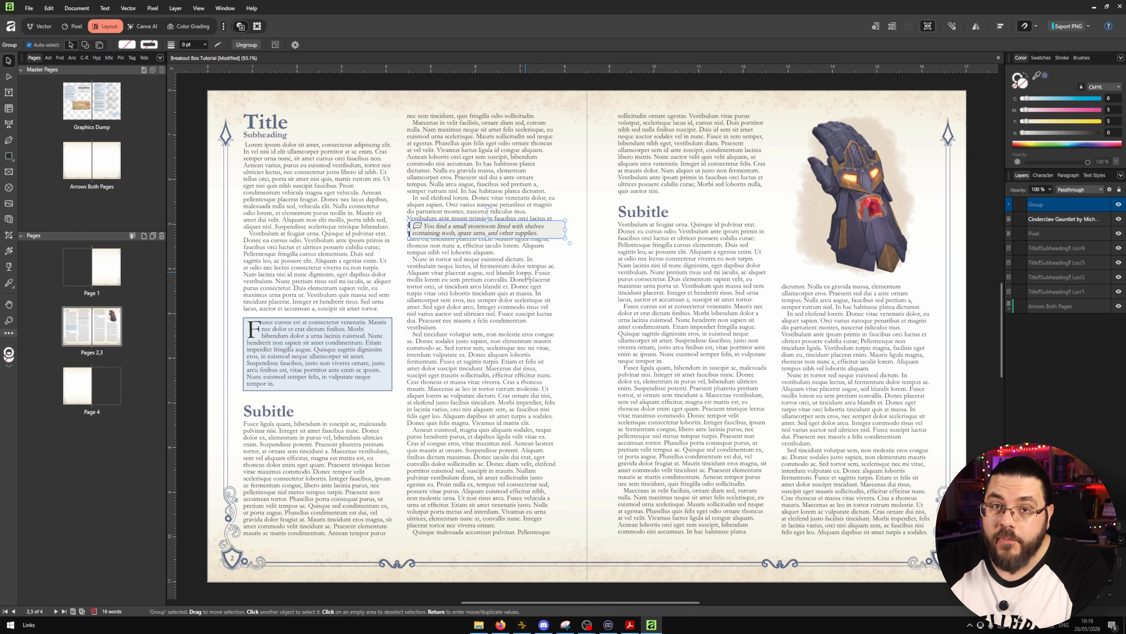
- Show the guides and frame edges, and align the storeroom callout group with the upper-left corner of the second text column
left_click_drag(512, 243, 561, 243)
left_click(559, 272)
key("w")
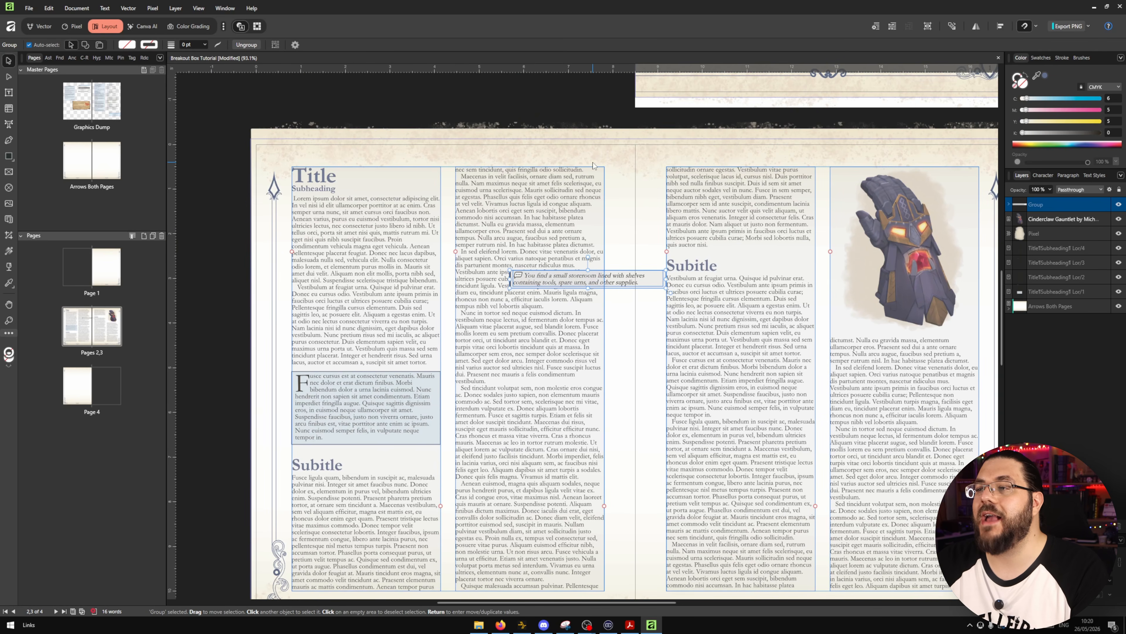
left_click_drag(616, 280, 553, 164)
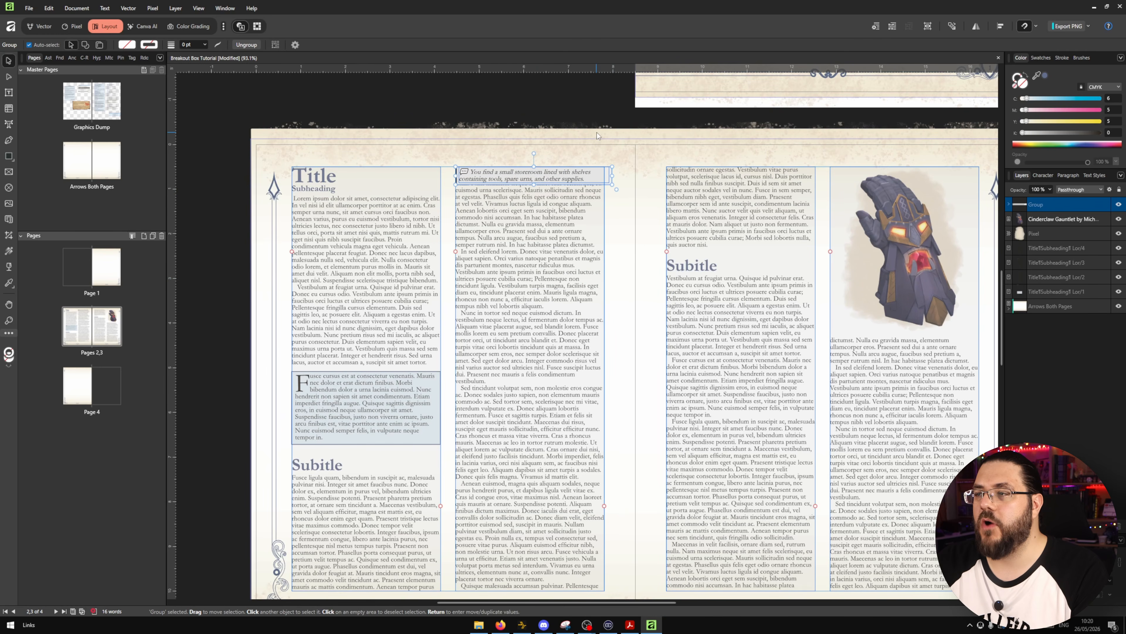
- Narrow the callout's text frame and shaded rectangle so their right edges match the second text column's edge
scroll(597, 136, "up", 6)
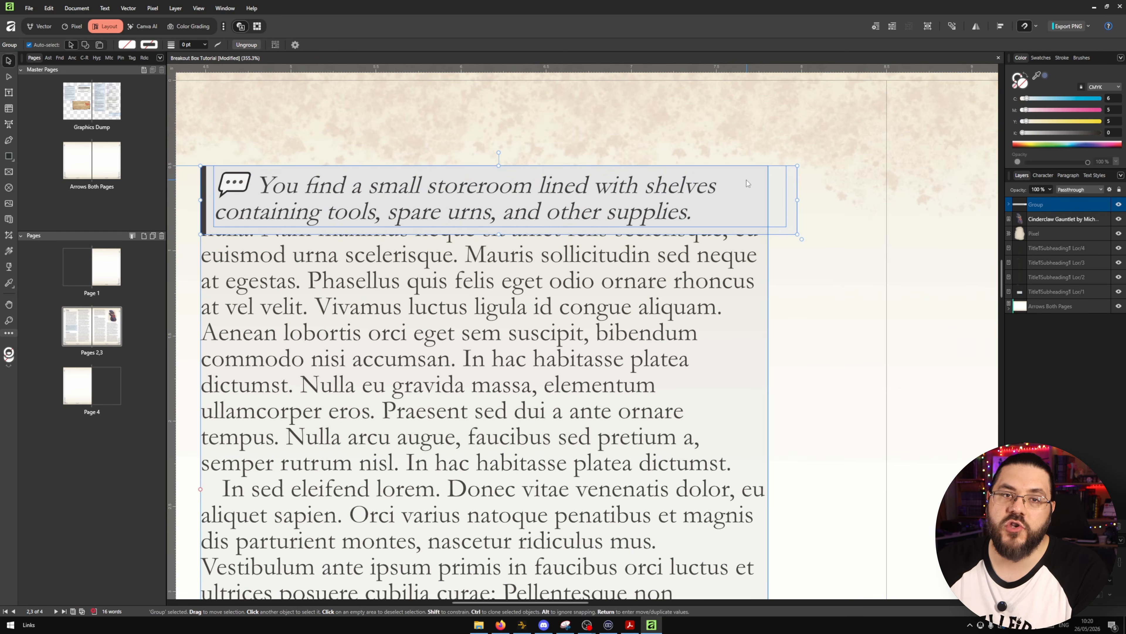
double_click(783, 201)
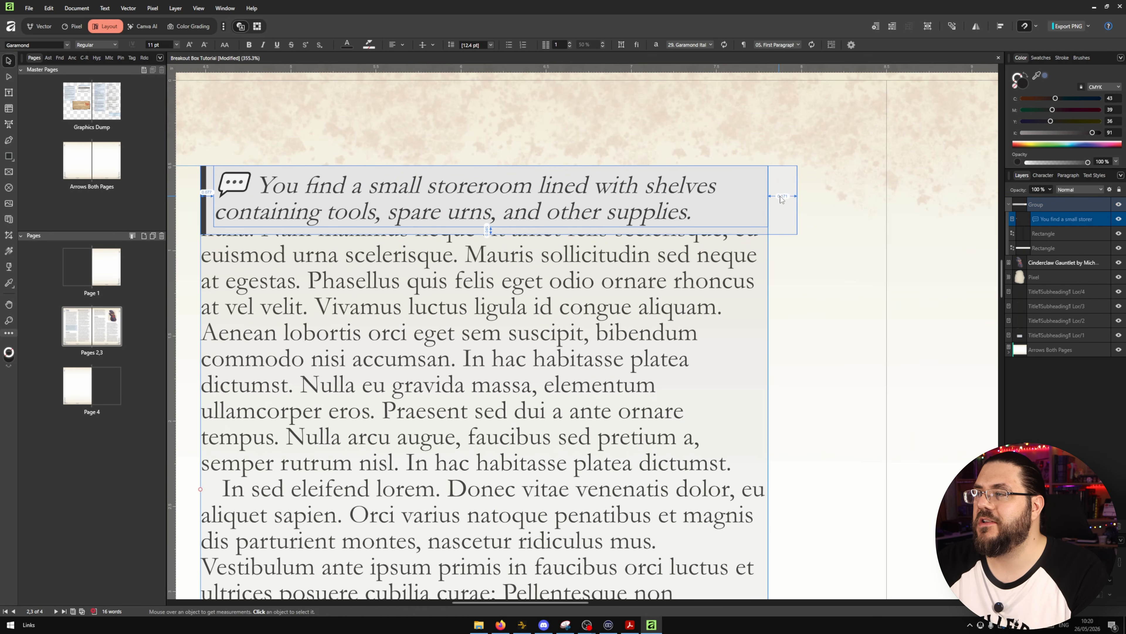
left_click(782, 200)
left_click_drag(797, 200, 769, 200)
left_click(839, 220)
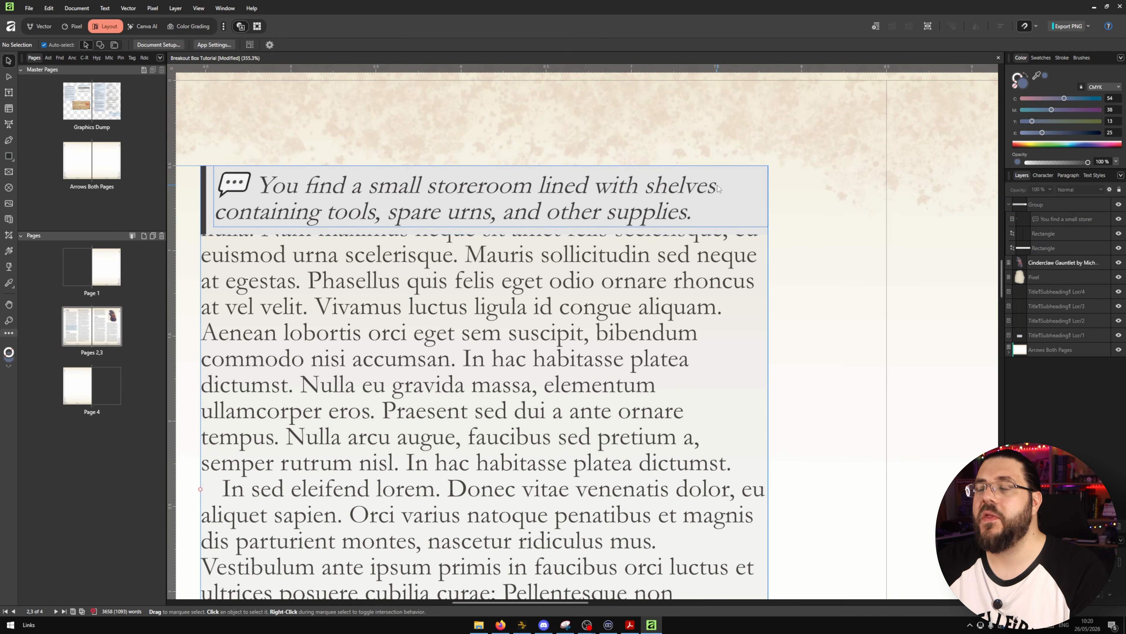
- Apply the Jump text wrap style to the whole storeroom callout group
left_click(718, 189)
scroll(727, 205, "down", 2)
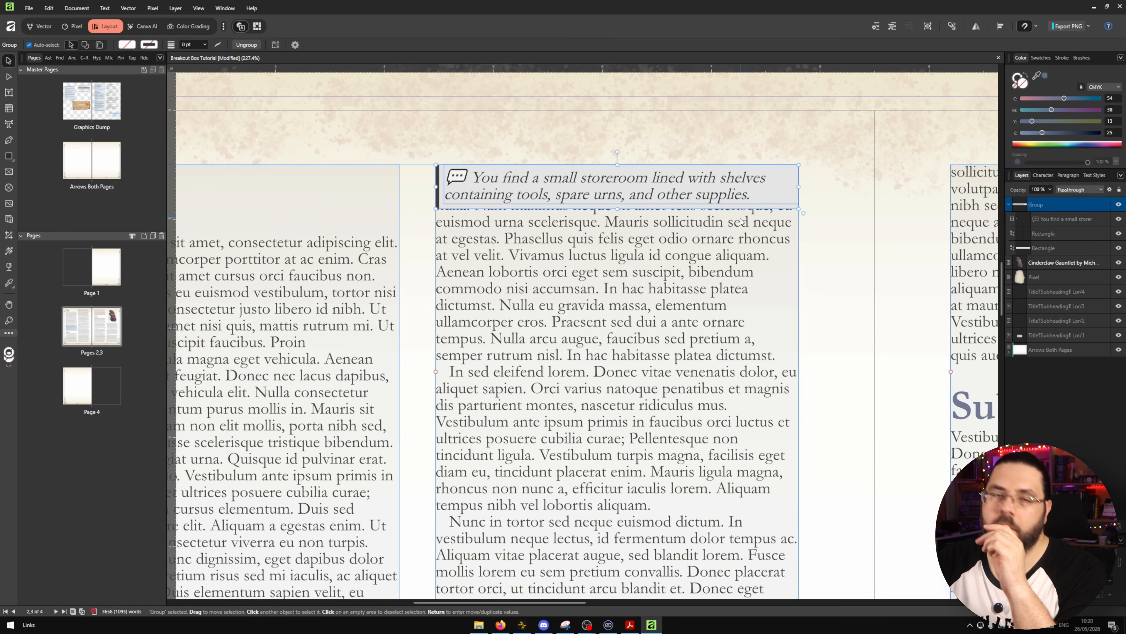
left_click_drag(741, 221, 702, 237)
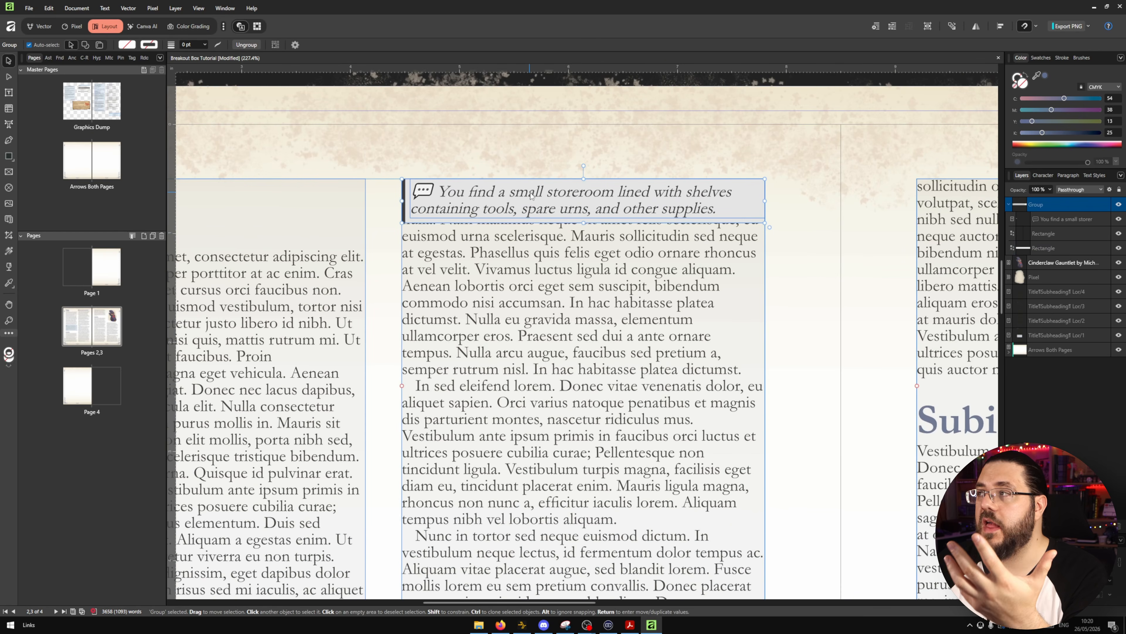
left_click(878, 27)
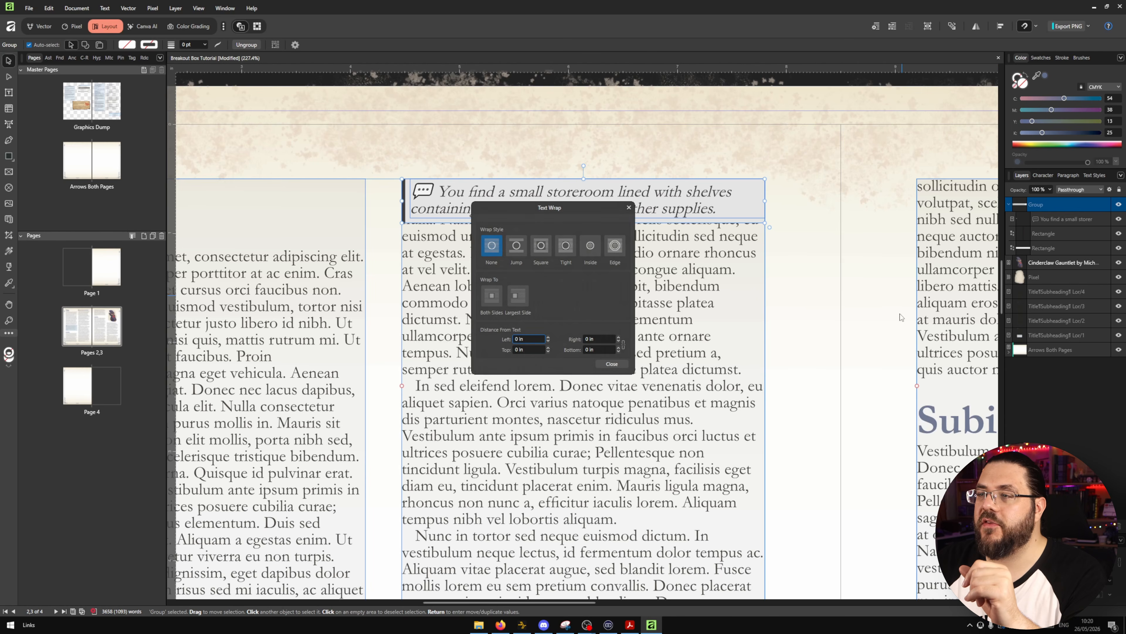
left_click(513, 251)
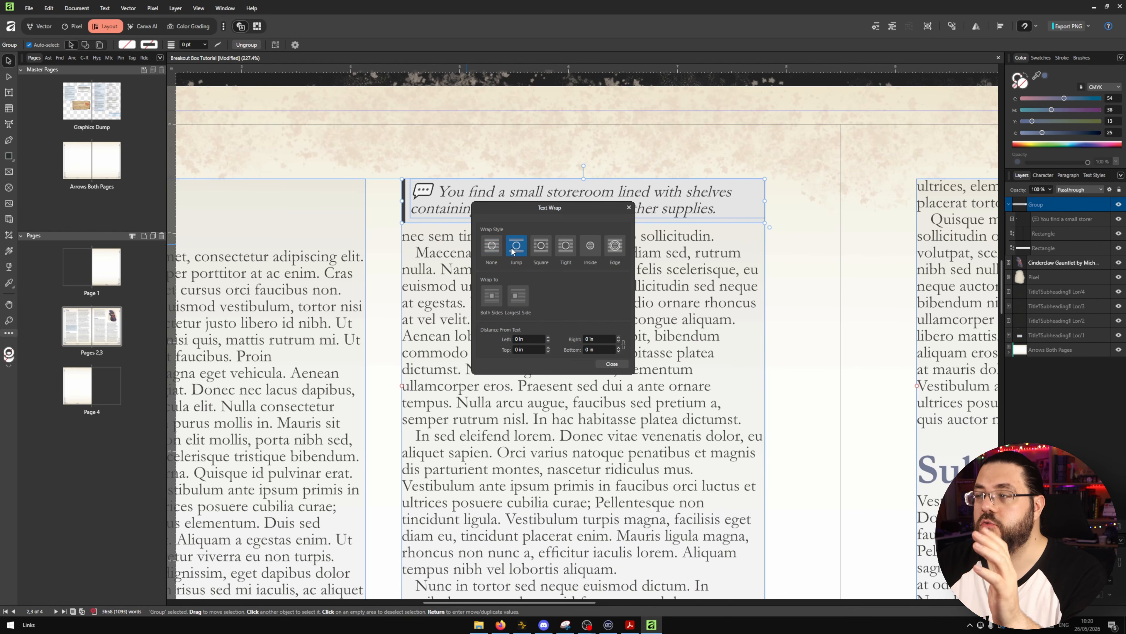
- Set the callout group's text wrap distance to 5.5 pt above and 5.5 pt below
left_click_drag(549, 207, 851, 223)
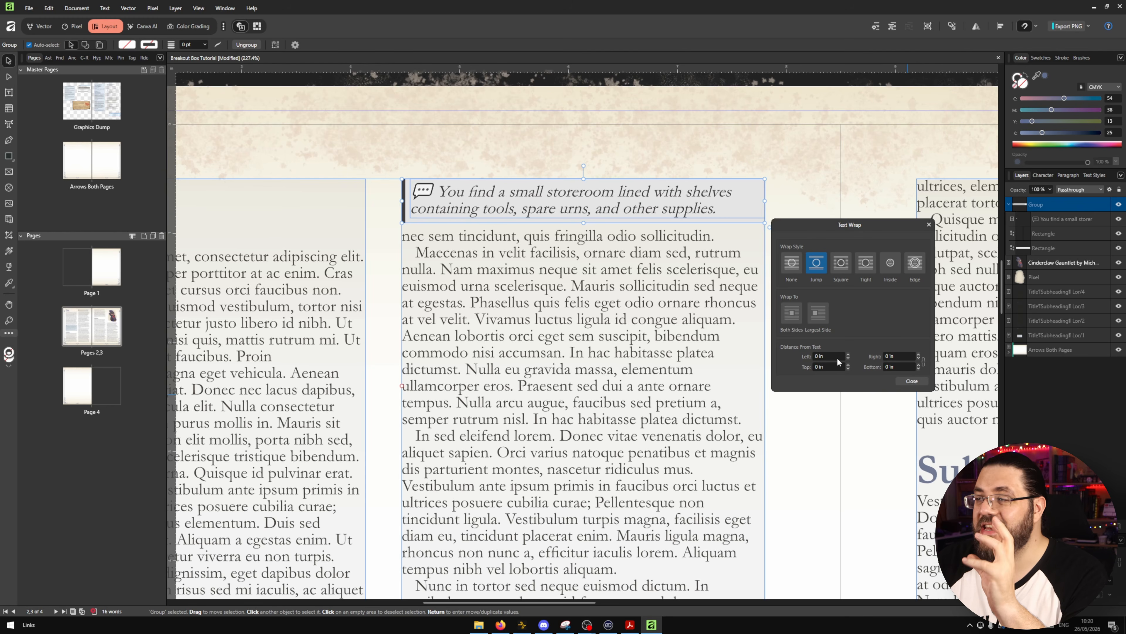
left_click(832, 366)
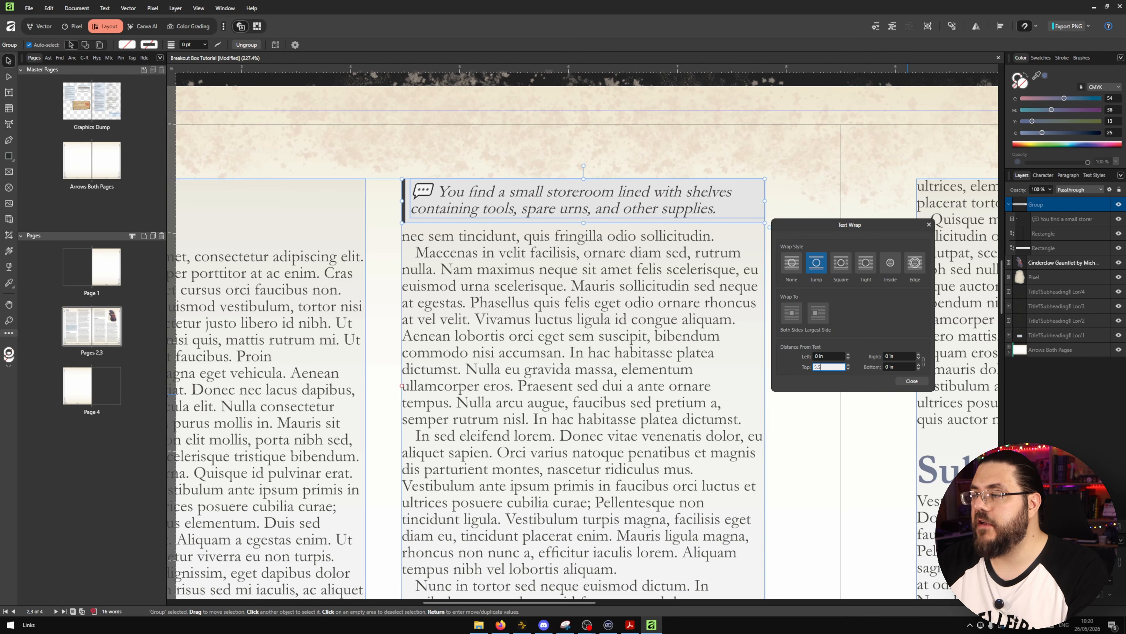
left_click(900, 367)
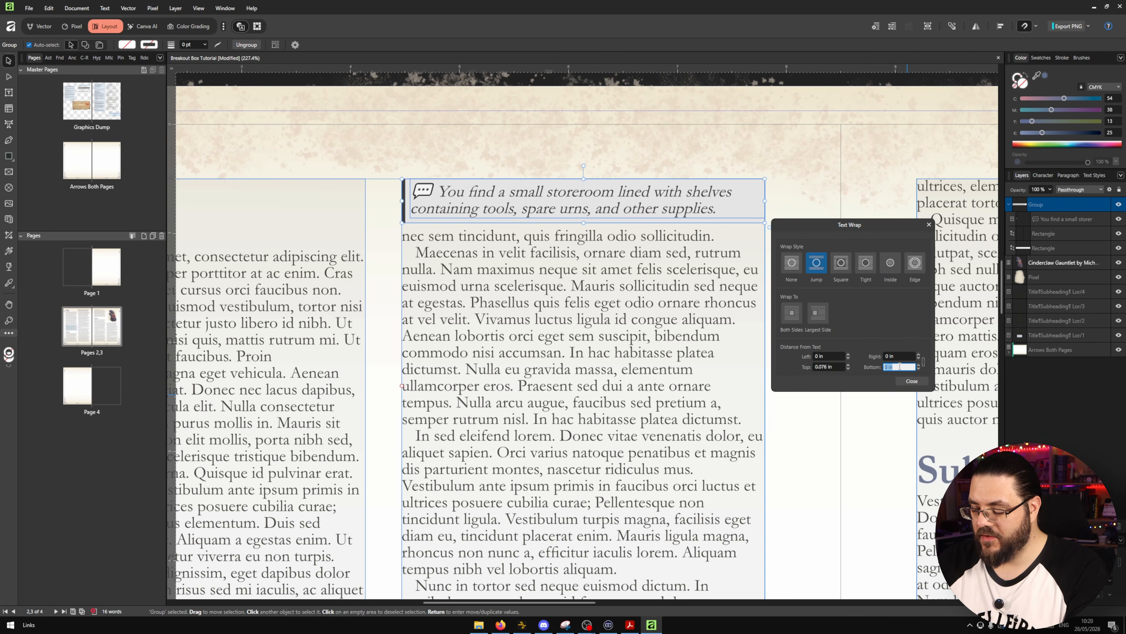
type("5.5p")
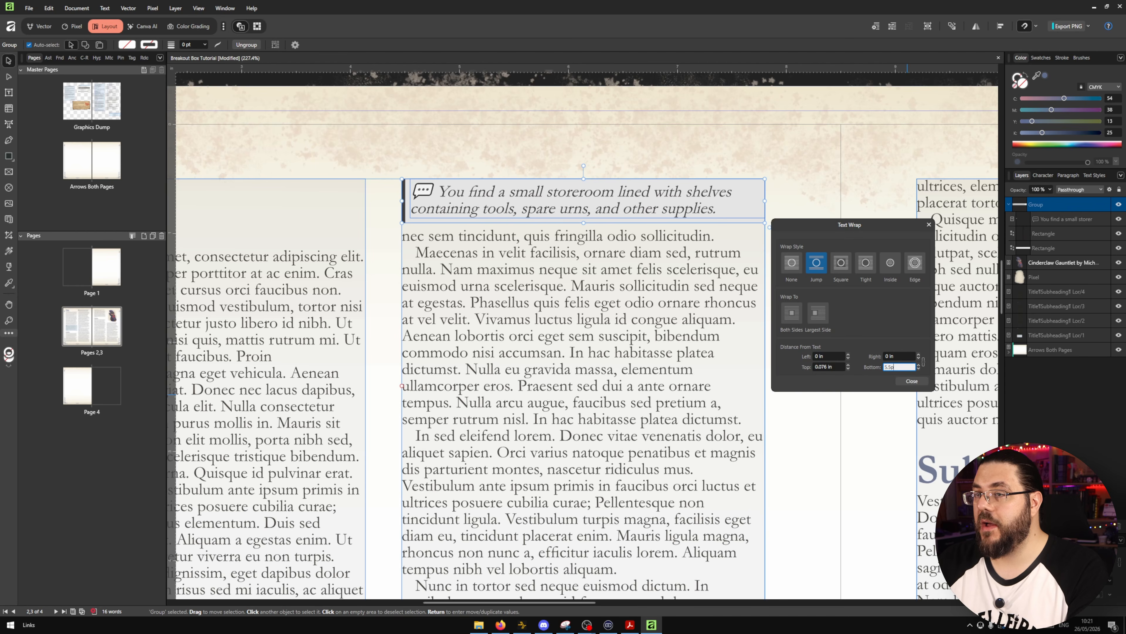
type("t")
key("Return")
left_click(911, 381)
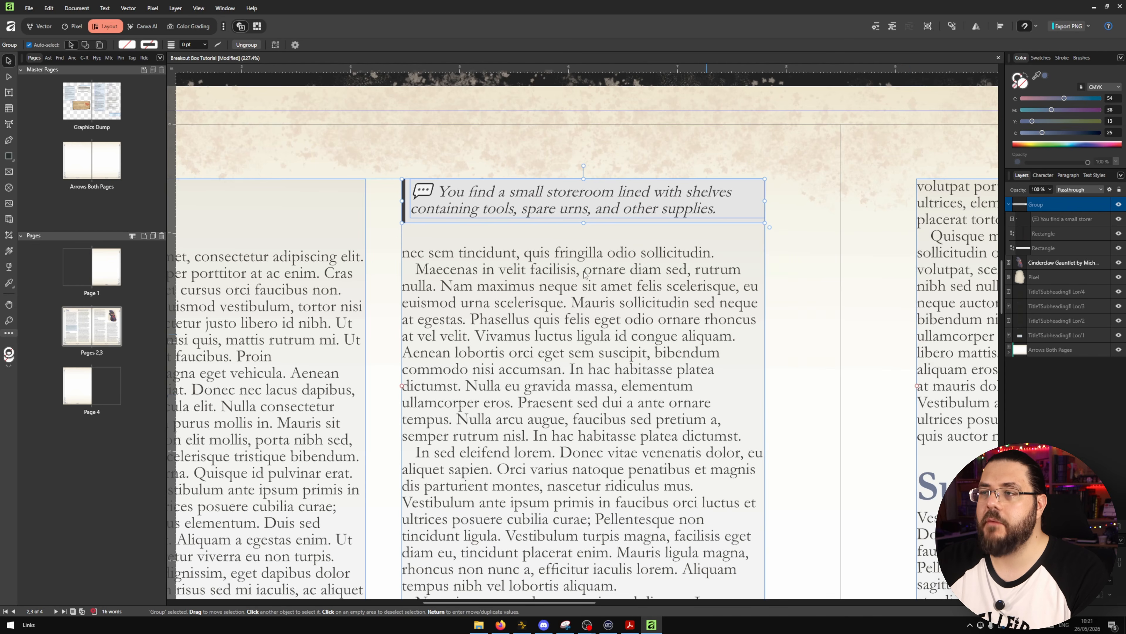
- Move the callout group down the second column into the paragraph beginning "In sed eleifend lorem" to test its text wrap
scroll(538, 171, "down", 4)
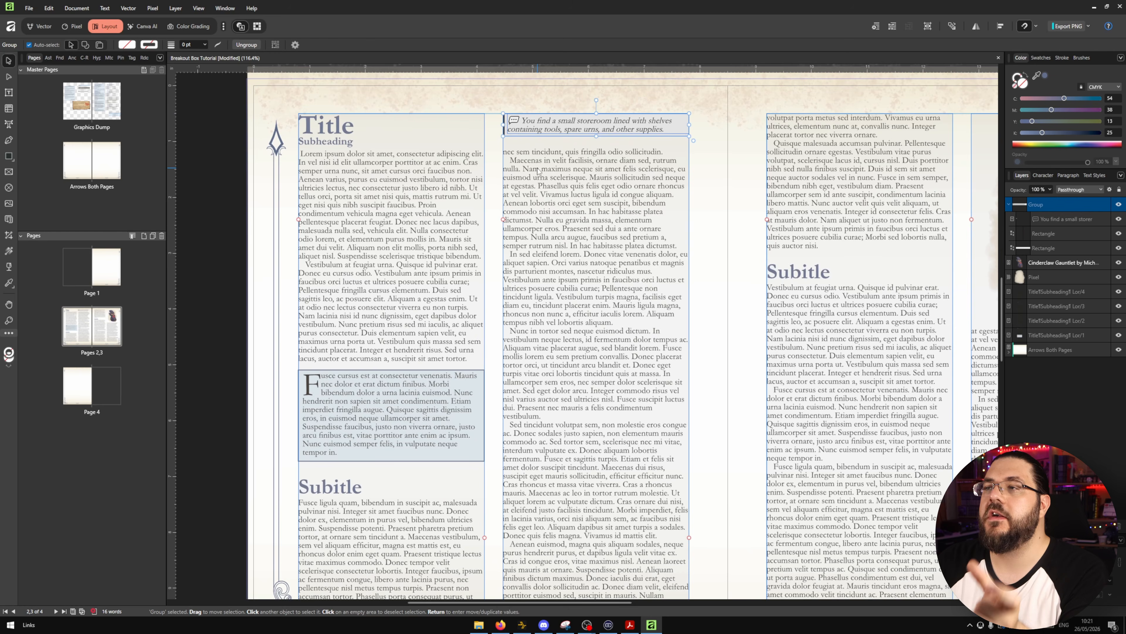
left_click_drag(609, 122, 648, 209)
left_click_drag(561, 201, 644, 254)
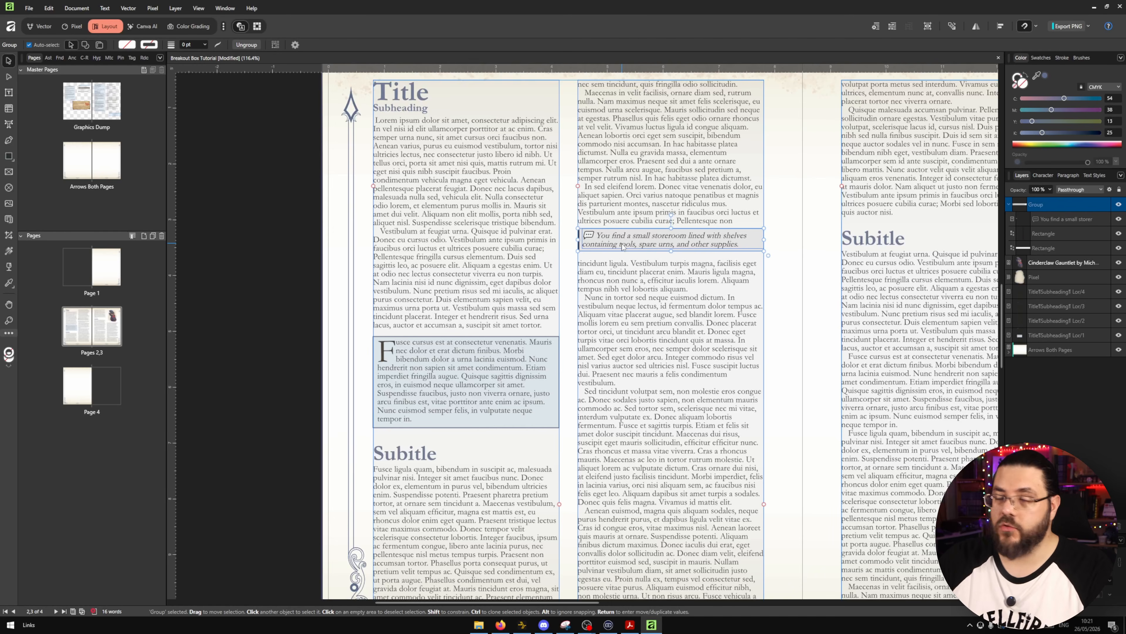
- Find where the Pinning settings are listed among the text panels, and display them
left_click(225, 7)
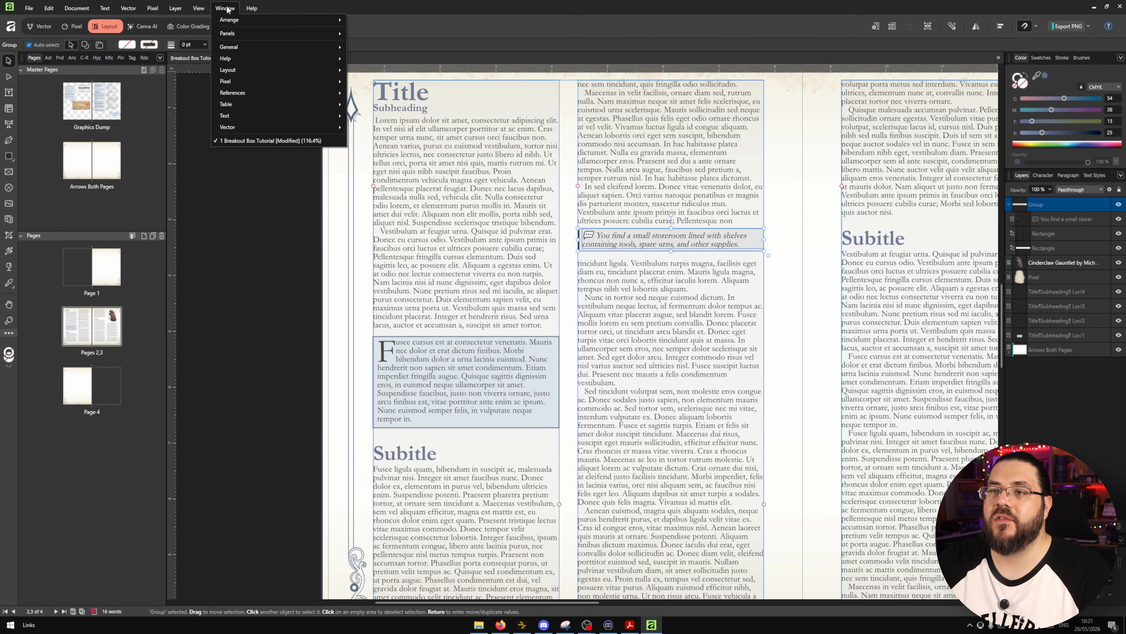
mouse_move(269, 114)
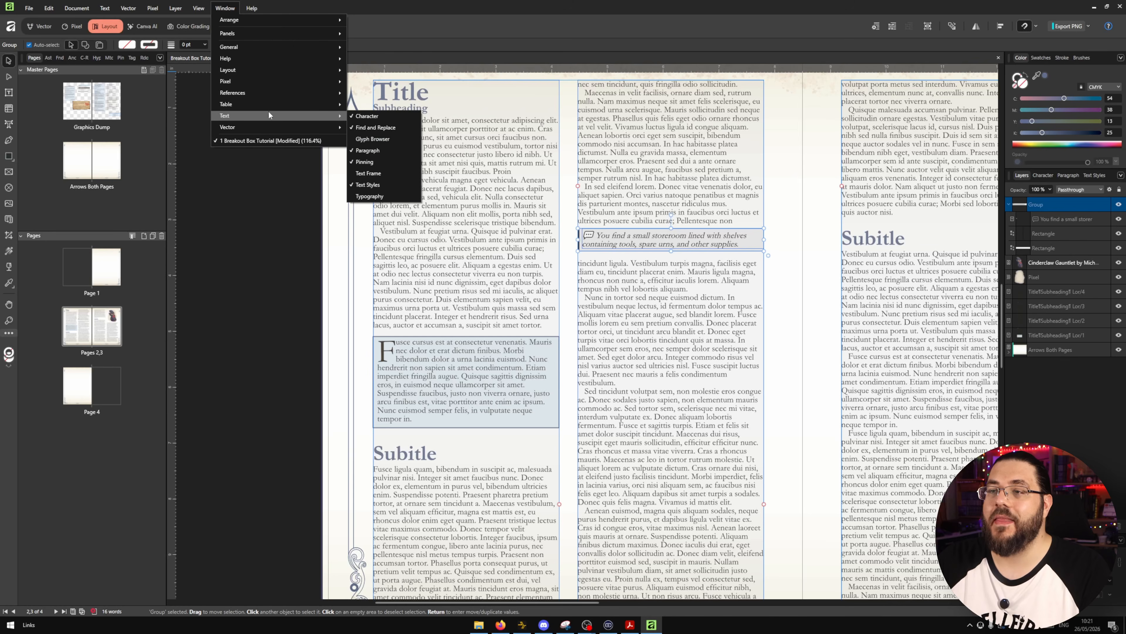
left_click(218, 310)
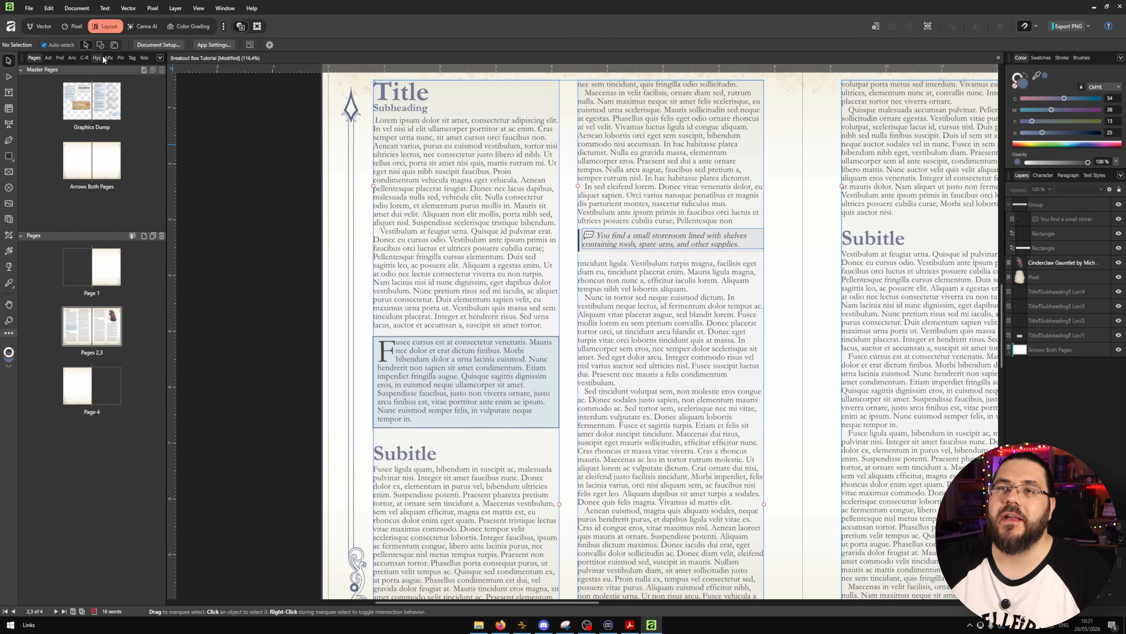
left_click(121, 58)
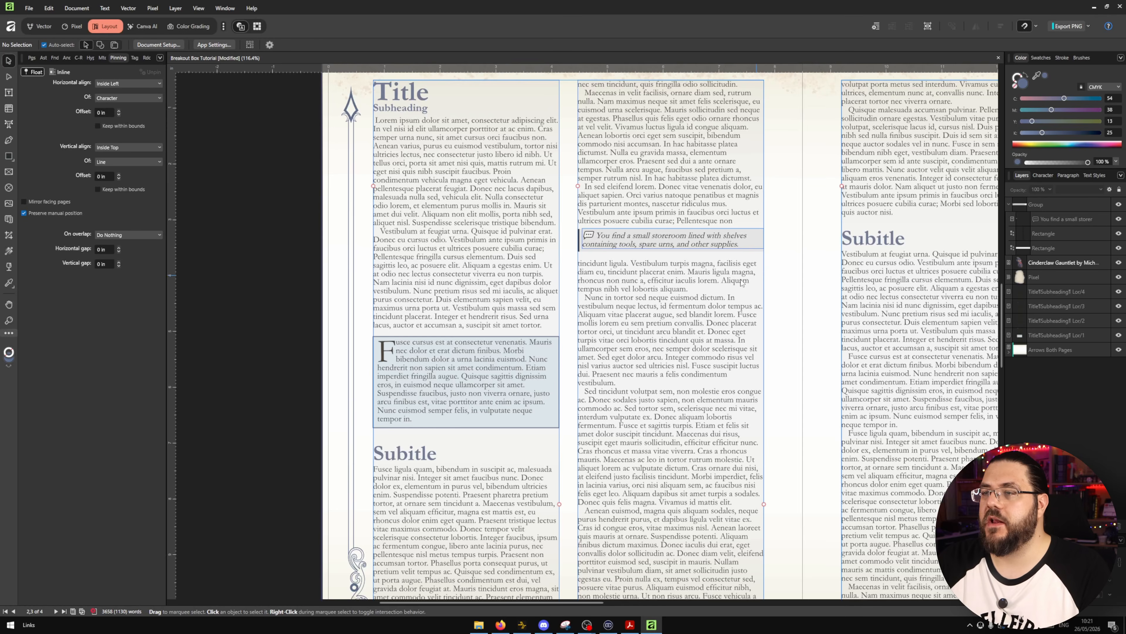
- Move the callout group down the second column to just above the "Sed tincidunt" paragraph, and pin it inline with the text
scroll(742, 283, "right", 5)
left_click(436, 236)
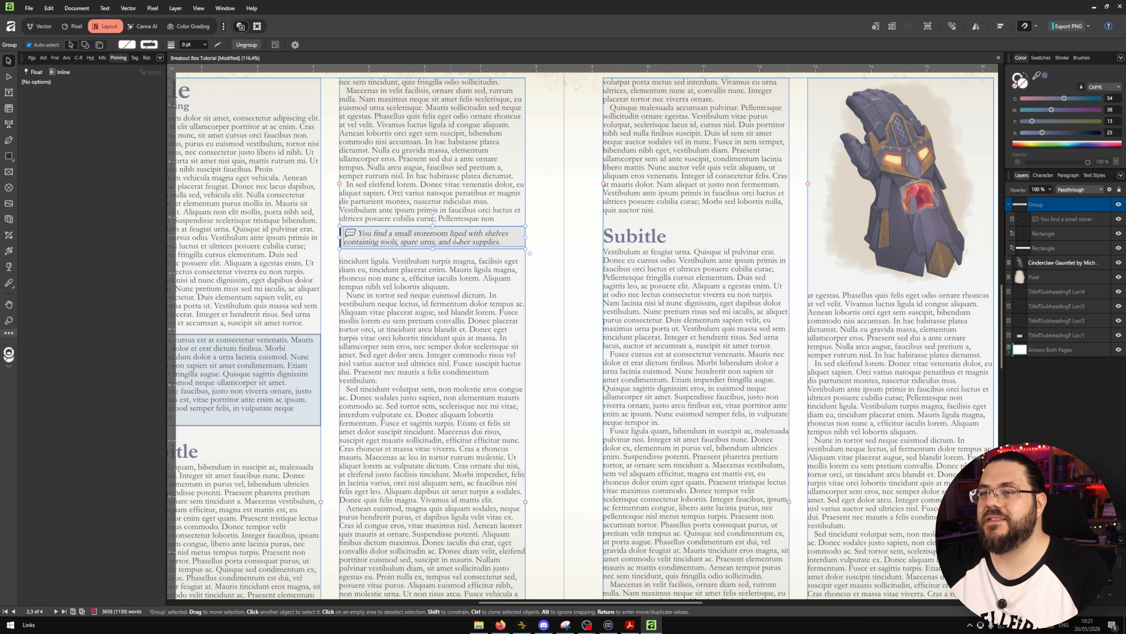
left_click_drag(433, 240, 489, 318)
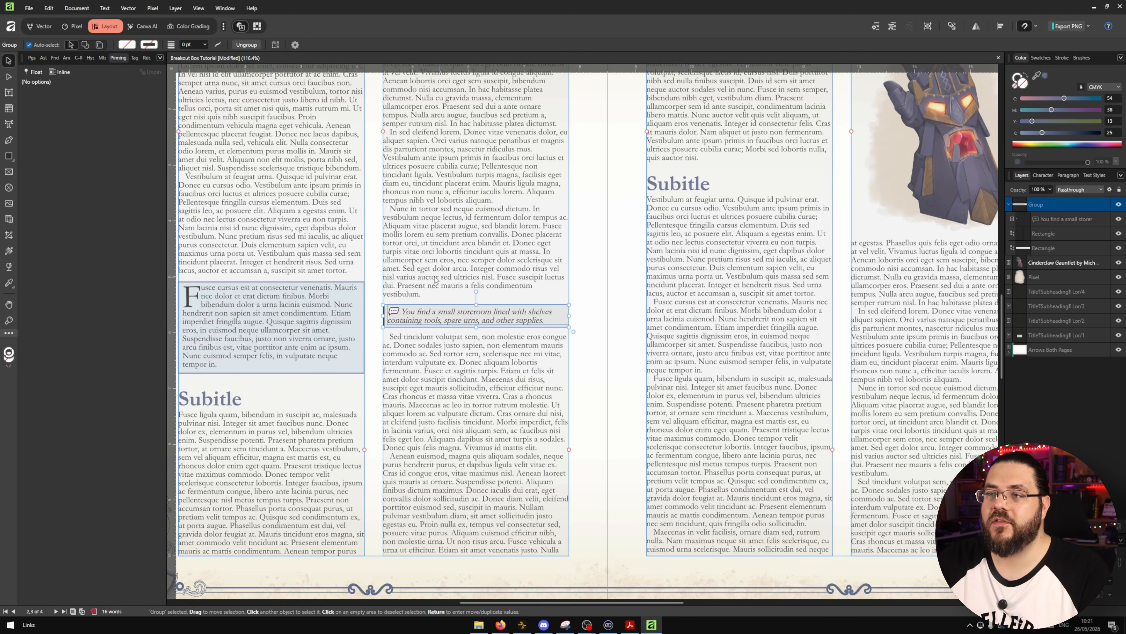
scroll(410, 251, "left", 1)
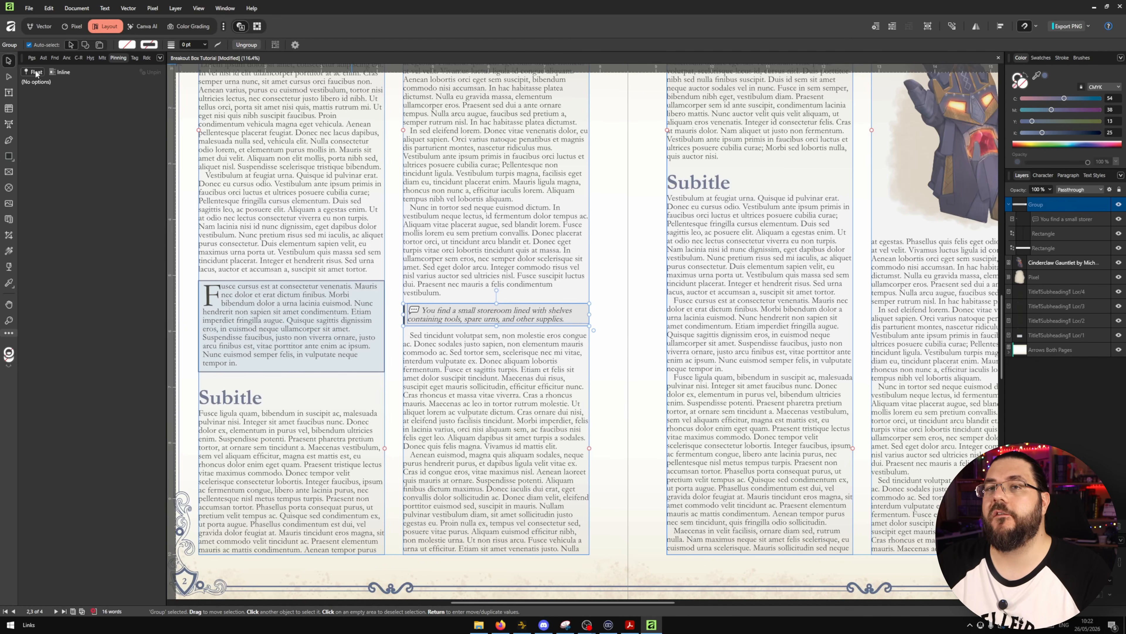
left_click(65, 77)
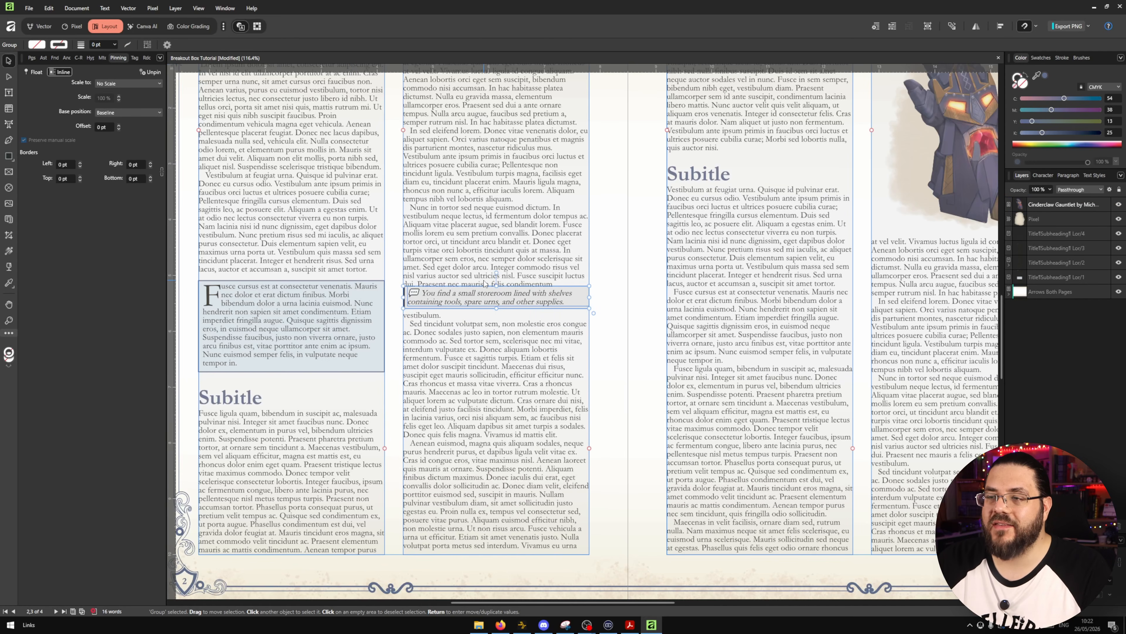
- Nudge the callout group down to just above the "Sed tincidunt" paragraph, and change its pinning from inline to float
left_click_drag(485, 284, 469, 314)
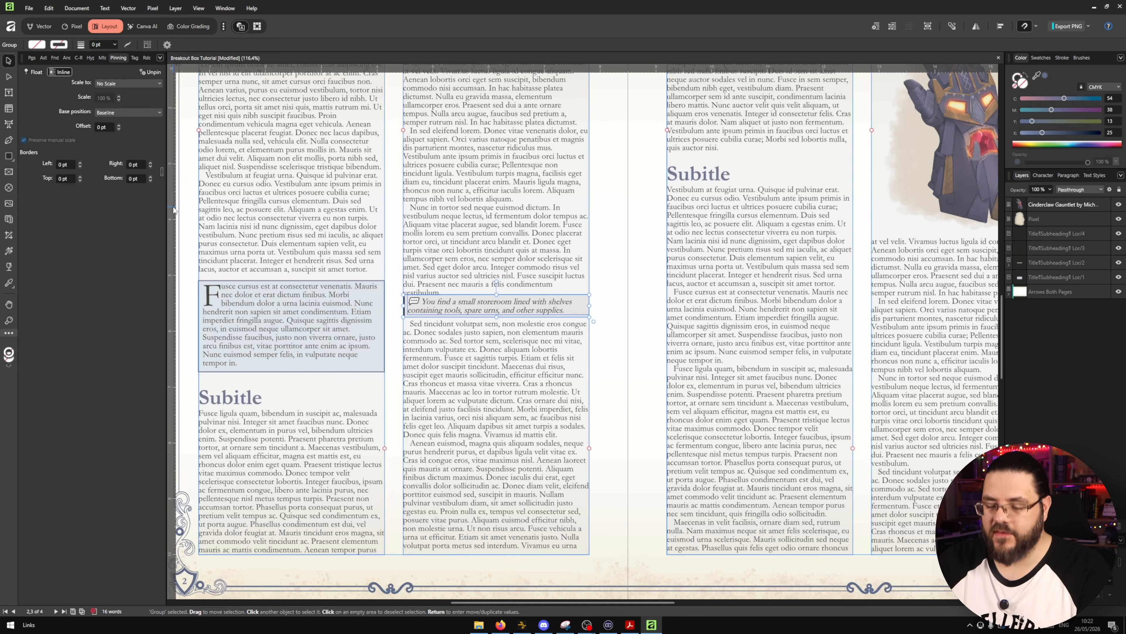
left_click(36, 73)
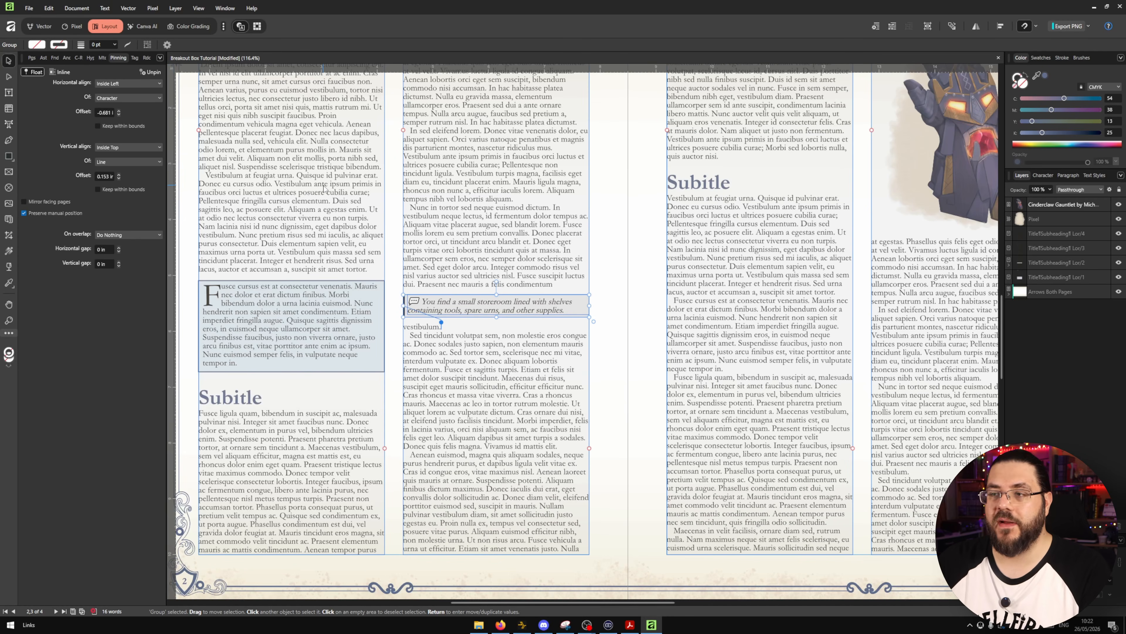
scroll(491, 311, "up", 2)
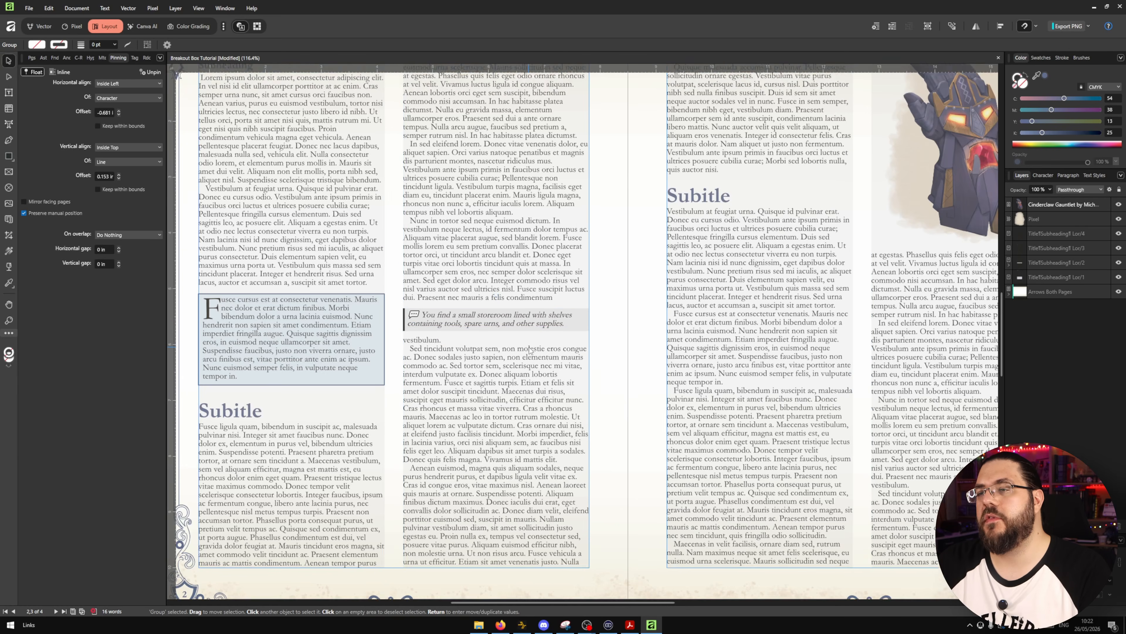
scroll(407, 358, "up", 3)
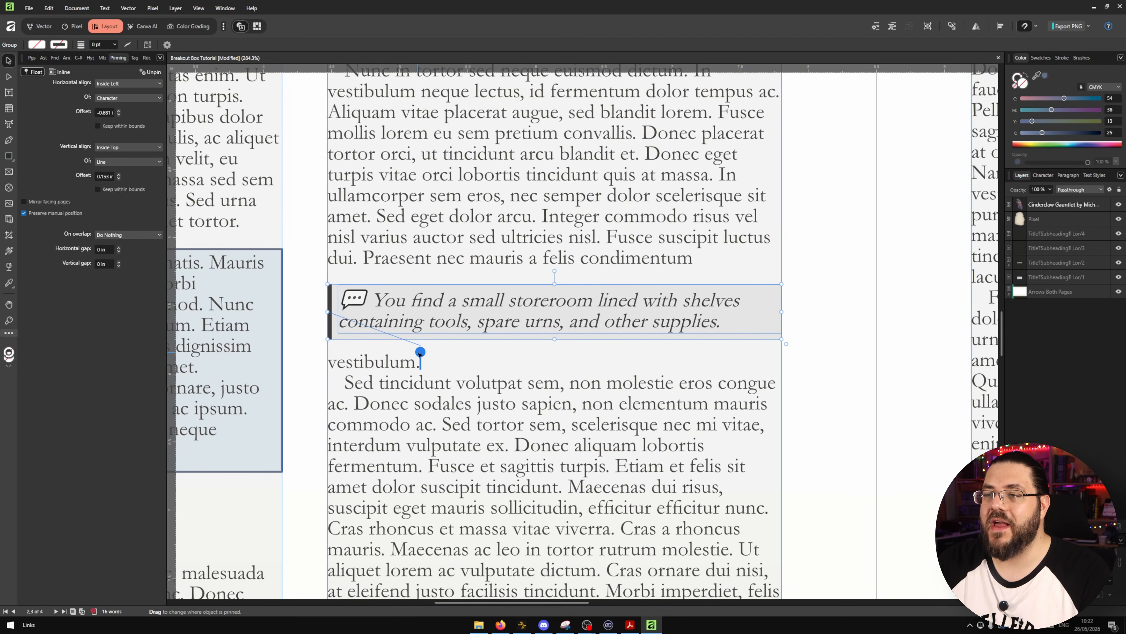
mouse_move(420, 357)
left_mouse_down()
mouse_move(415, 256)
mouse_move(560, 192)
mouse_move(783, 196)
mouse_move(438, 266)
mouse_move(420, 356)
left_mouse_up()
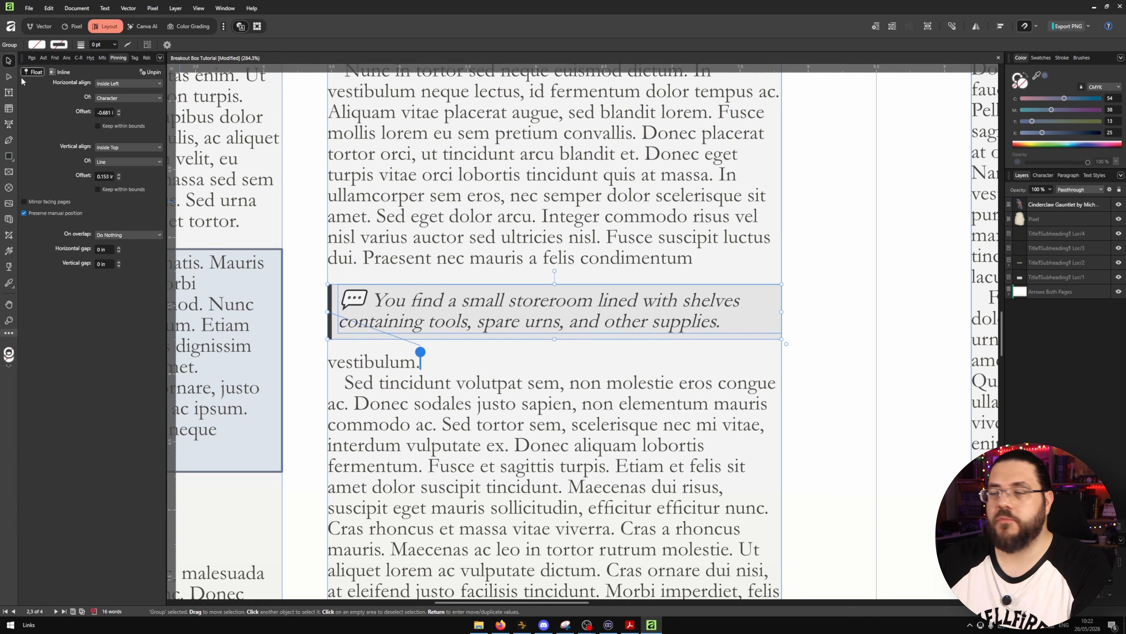
- Insert a break before the first column's "Subtitle" heading so it starts at the head of the second column
left_click_drag(566, 298, 497, 412)
left_click(831, 212)
scroll(831, 211, "down", 6)
double_click(498, 414)
left_click_drag(528, 348, 489, 345)
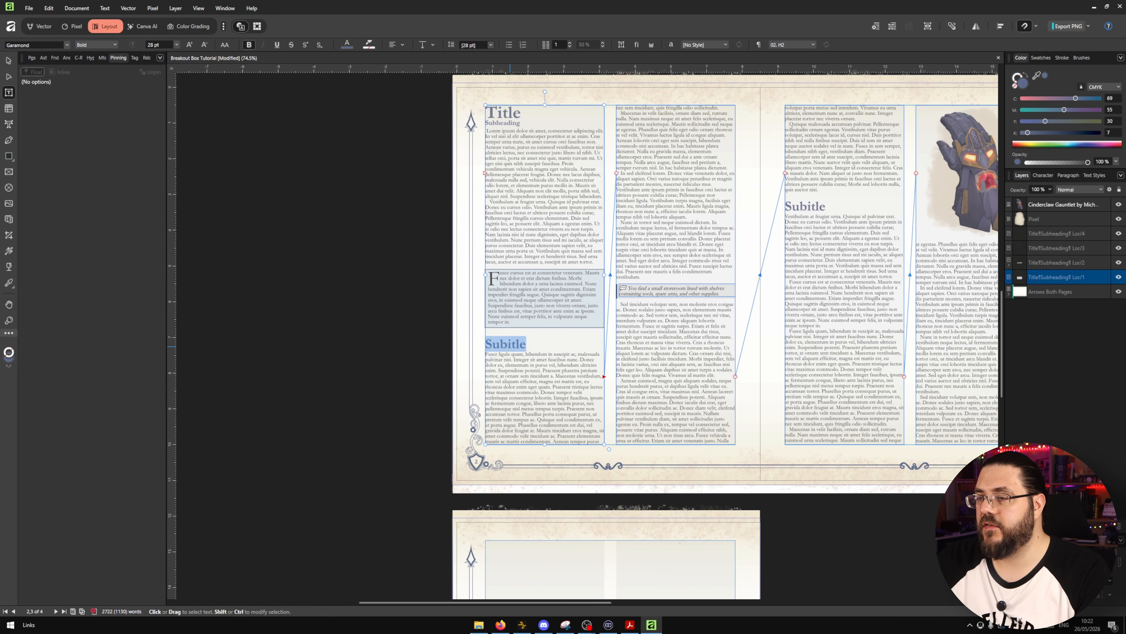
left_click(488, 346)
key("ctrl+Return")
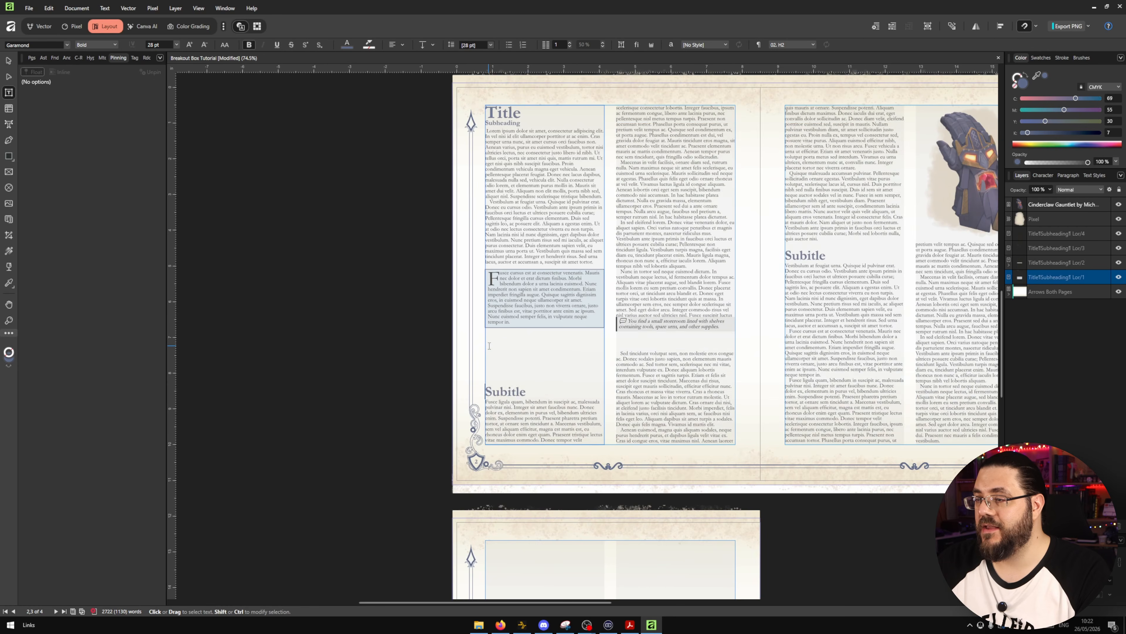
key("Escape")
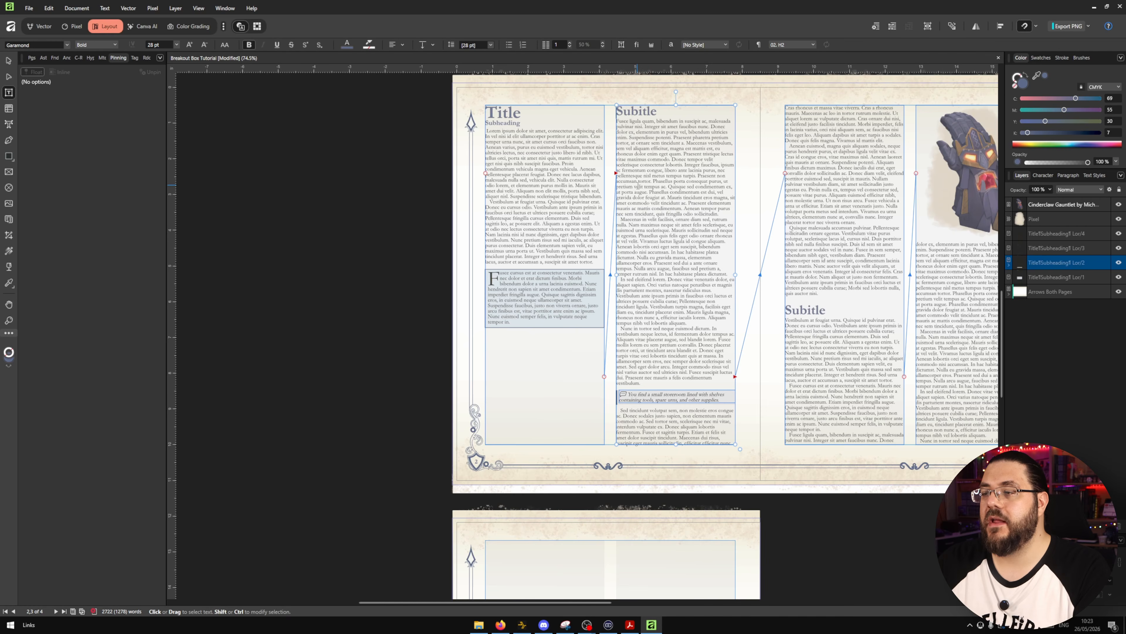
- Add three blank lines above the "Subtitle" heading in the second column to shift the text and its pinned callout down
key("Return")
key("Return")
key("Return")
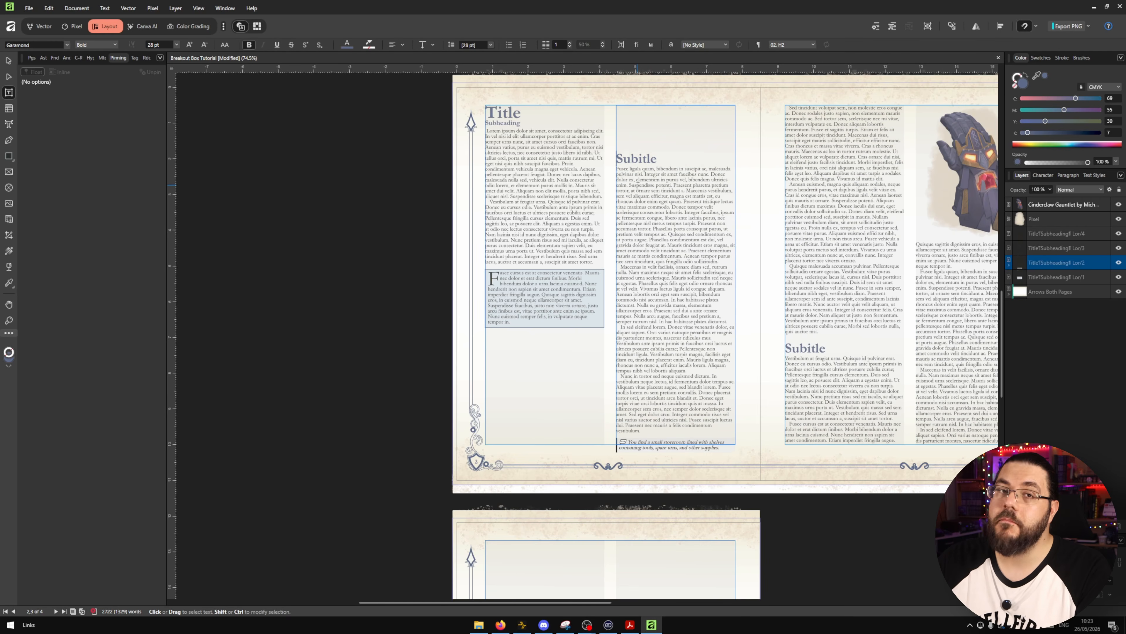
left_click_drag(827, 510, 757, 485)
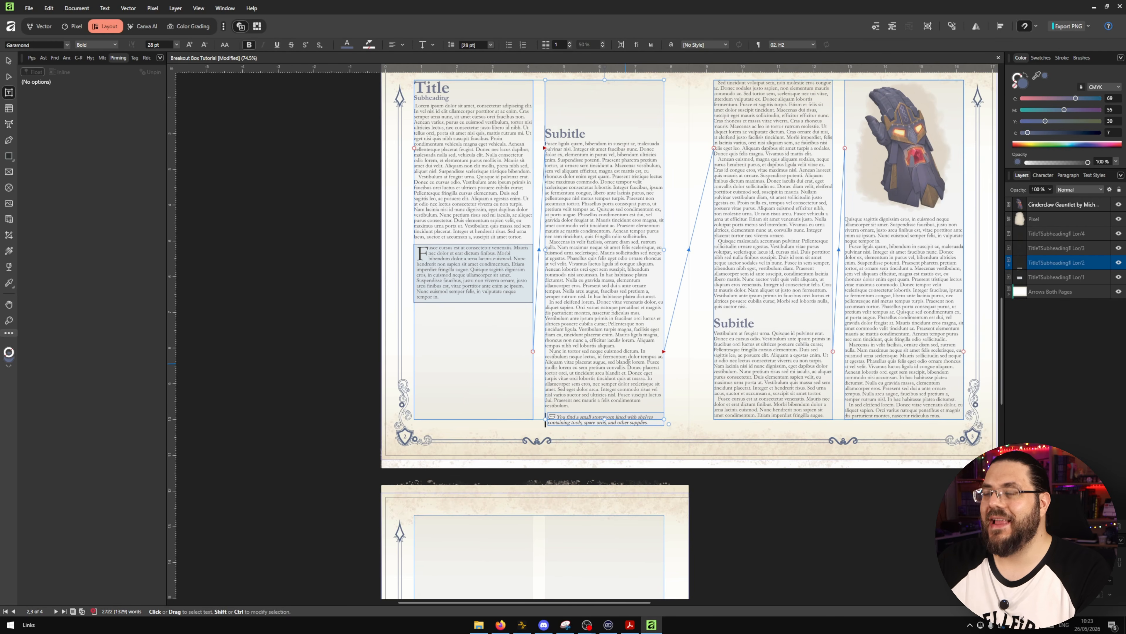
- Keep the floating callout group within bounds vertically so that it stays inside the second column's text frame
left_click(675, 365)
key("v")
scroll(607, 407, "up", 4)
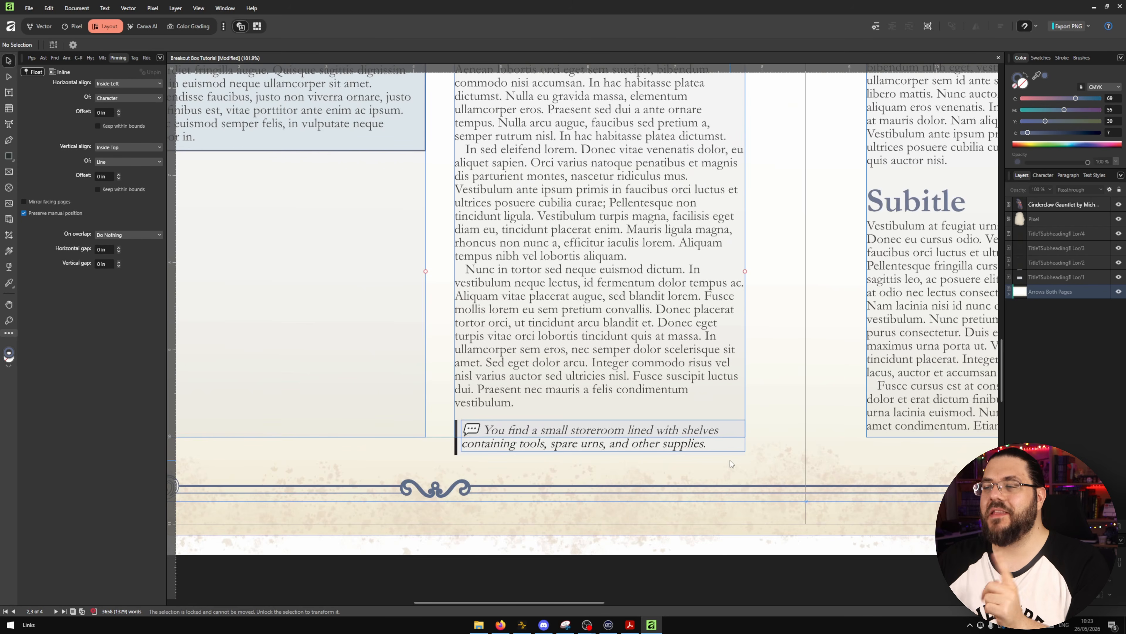
left_click(728, 452)
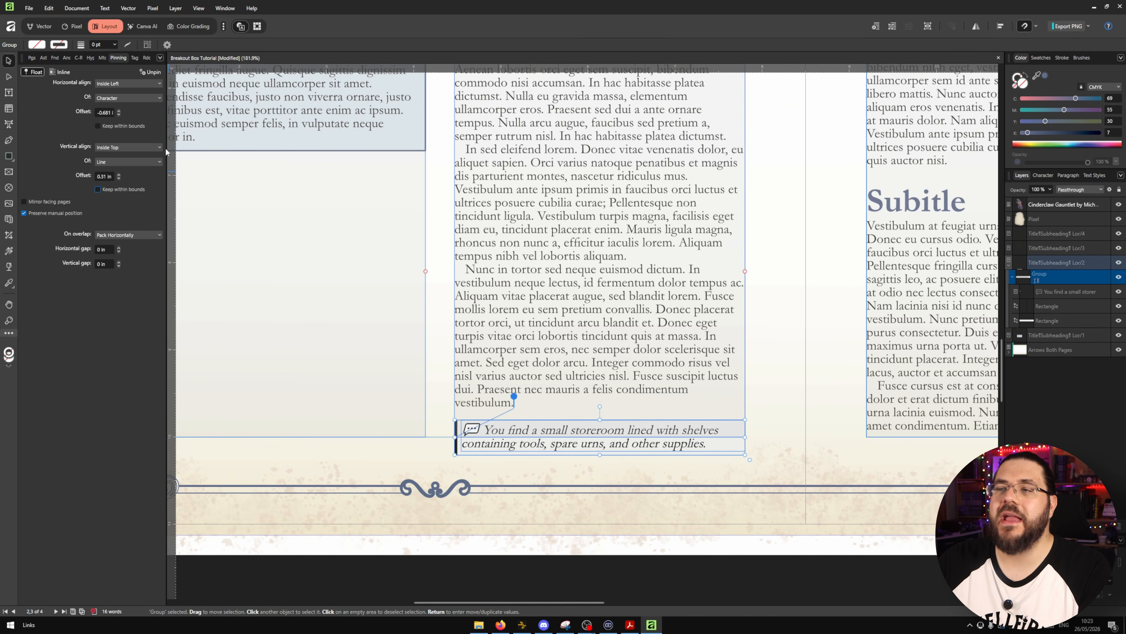
left_click(98, 189)
- Set the floating callout group's overlap behaviour to Stack Vertically
left_click(141, 240)
left_click(109, 215)
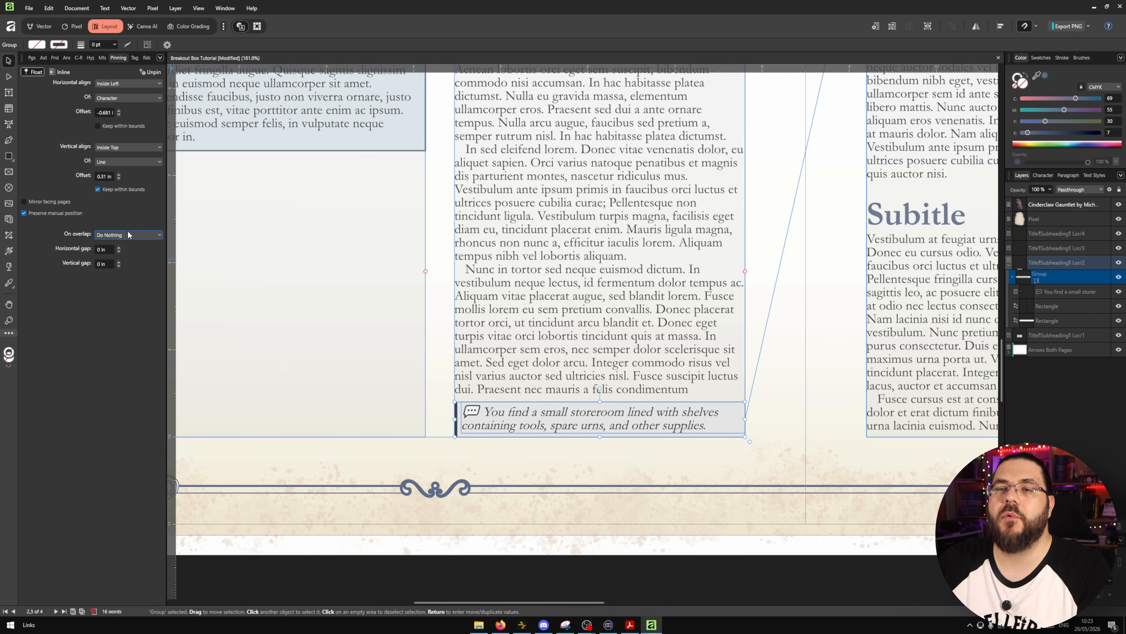
left_click(128, 234)
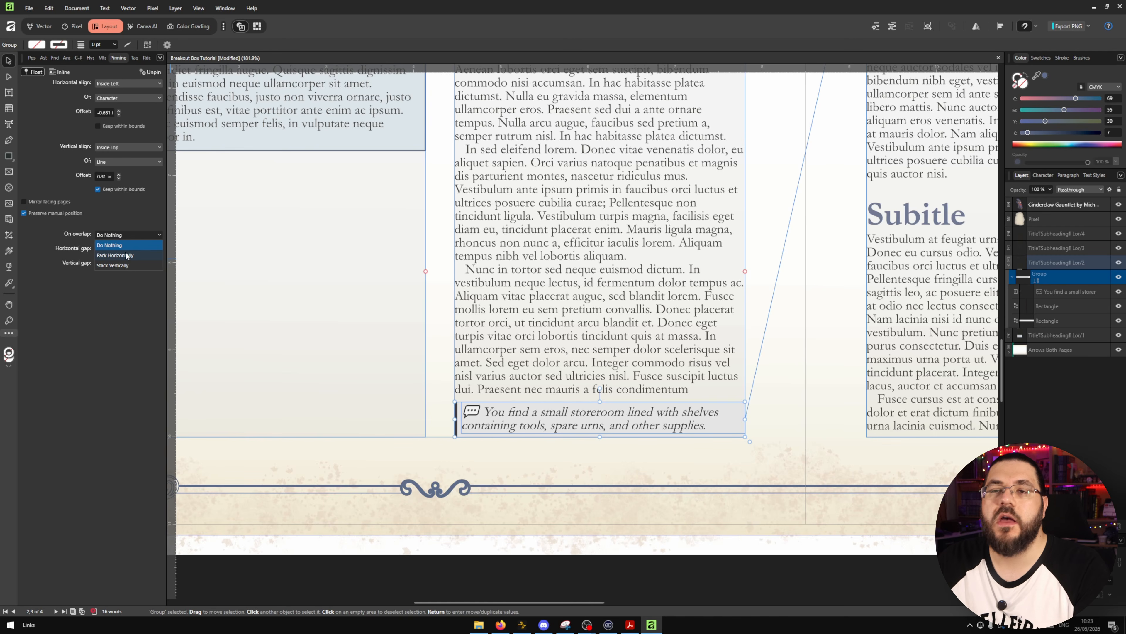
left_click(112, 265)
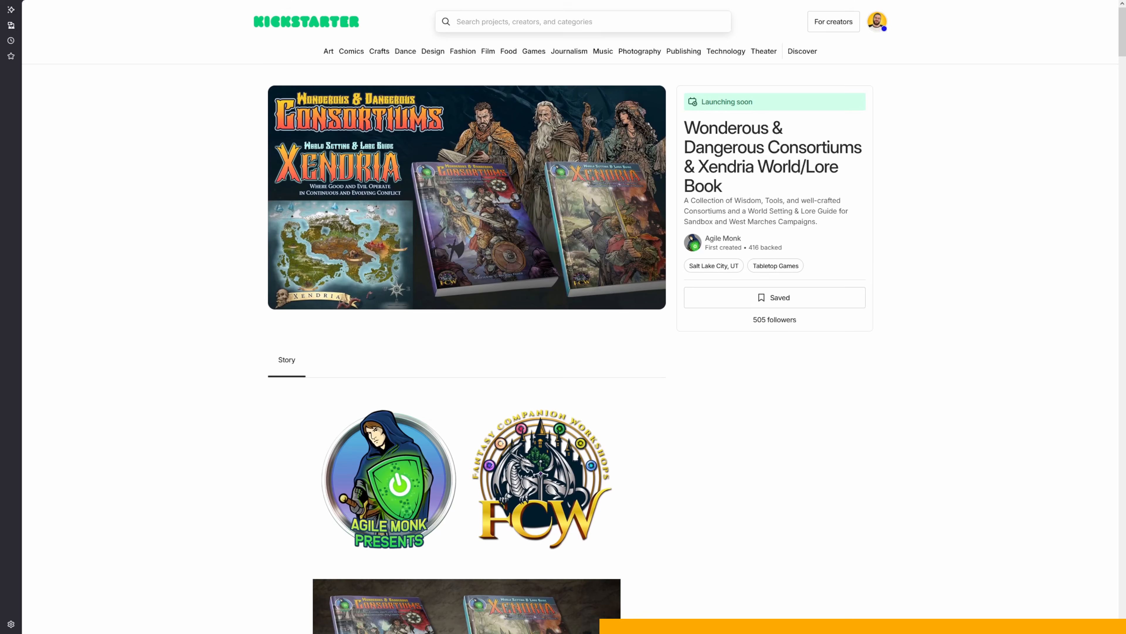
- Read through the "Wonderous & Dangerous Consortiums & Xendria World/Lore Book" campaign story on Kickstarter, down to the "Why This Now?" section
scroll(563, 310, "down", 5)
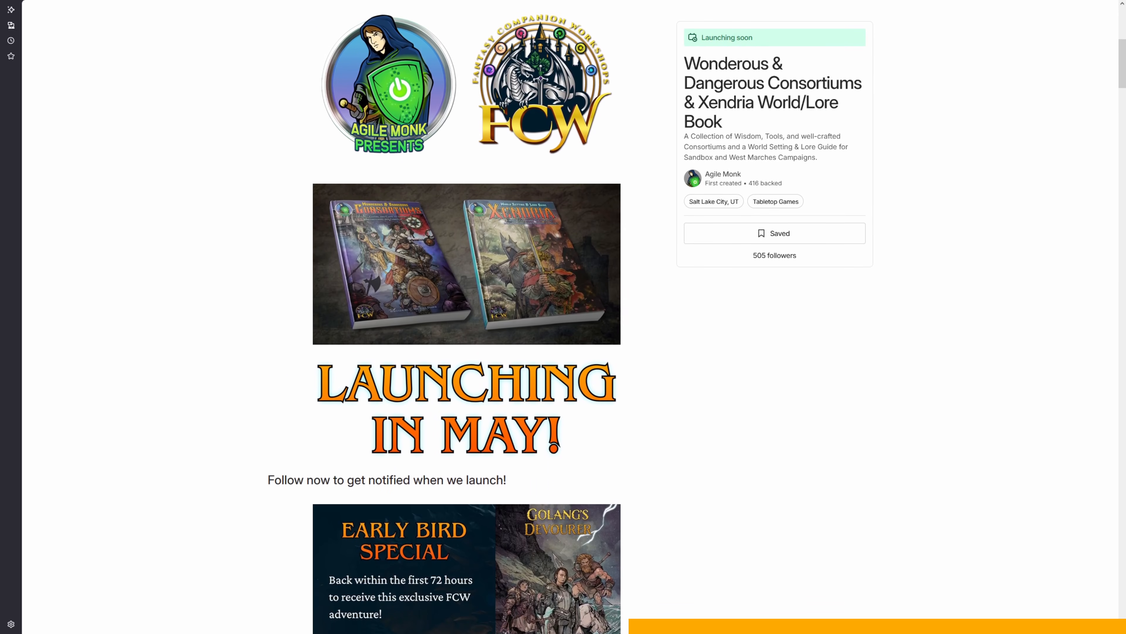
scroll(563, 311, "down", 6)
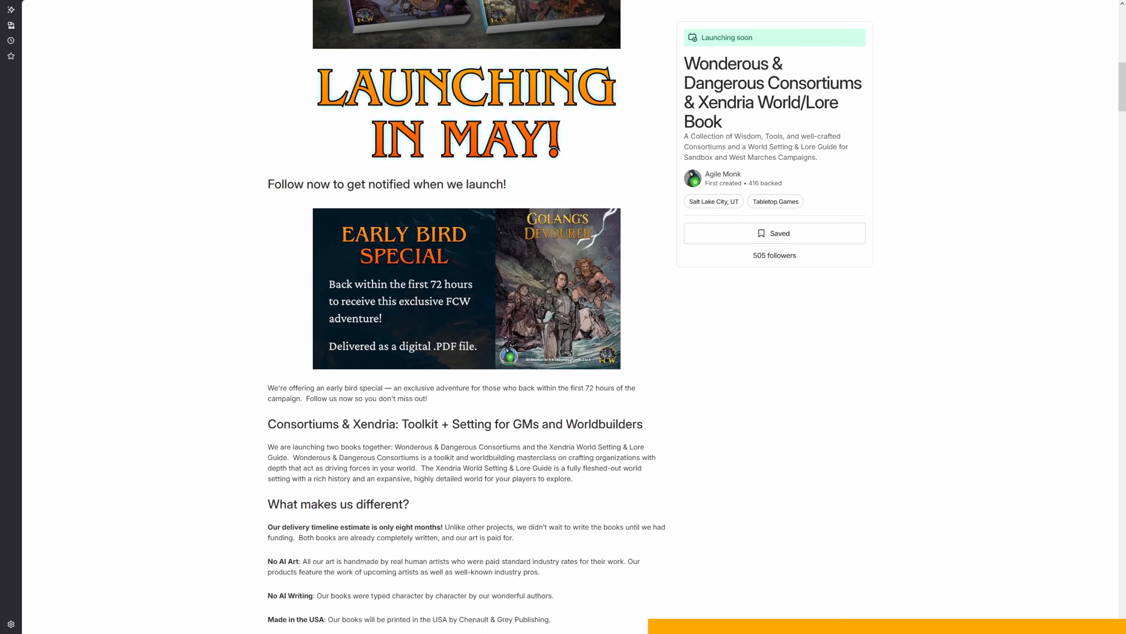
scroll(563, 311, "down", 6)
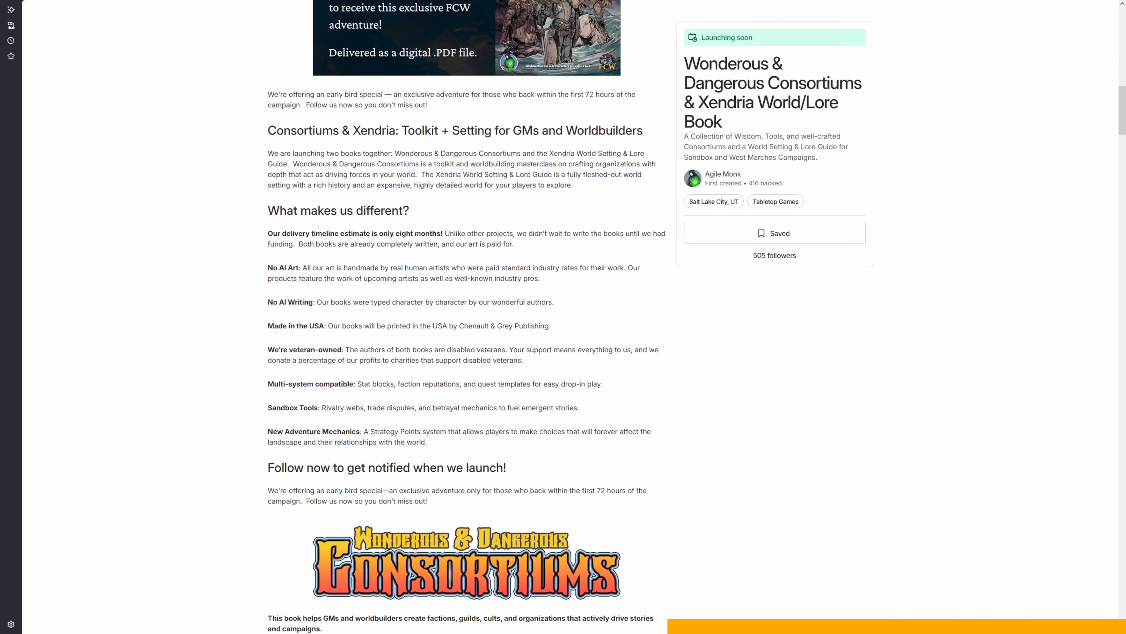
scroll(563, 310, "down", 6)
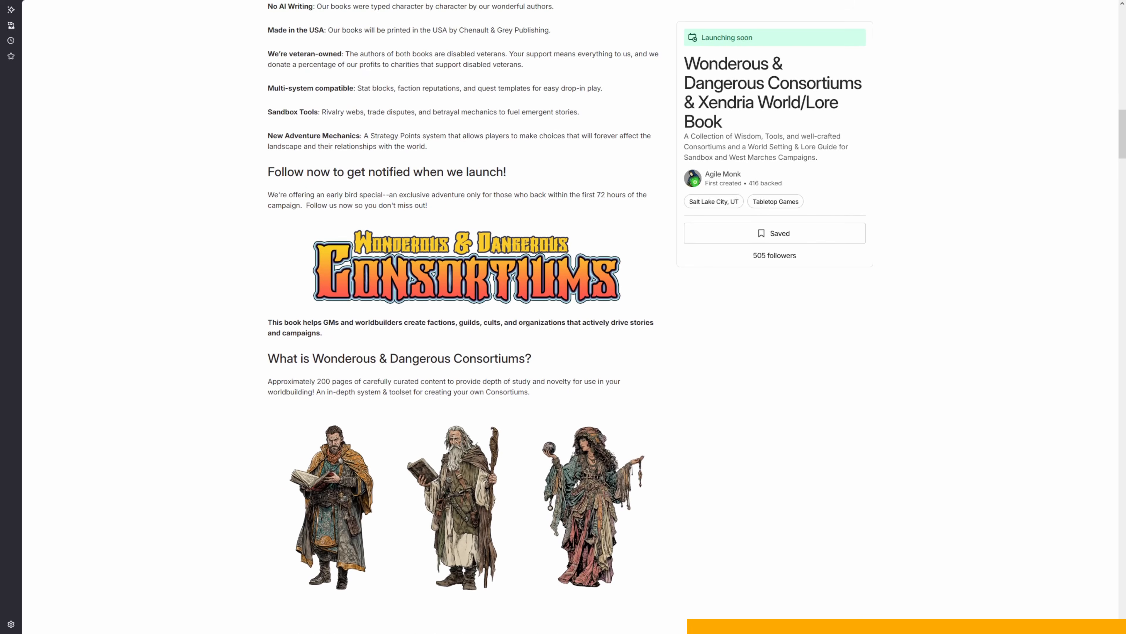
scroll(563, 310, "down", 6)
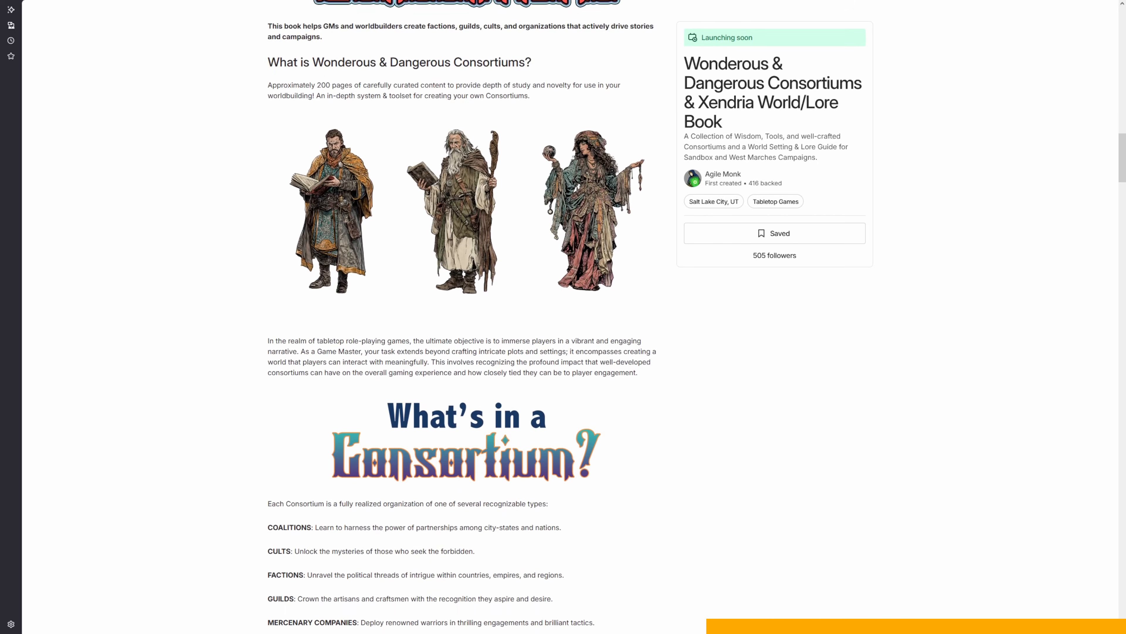
scroll(563, 311, "down", 6)
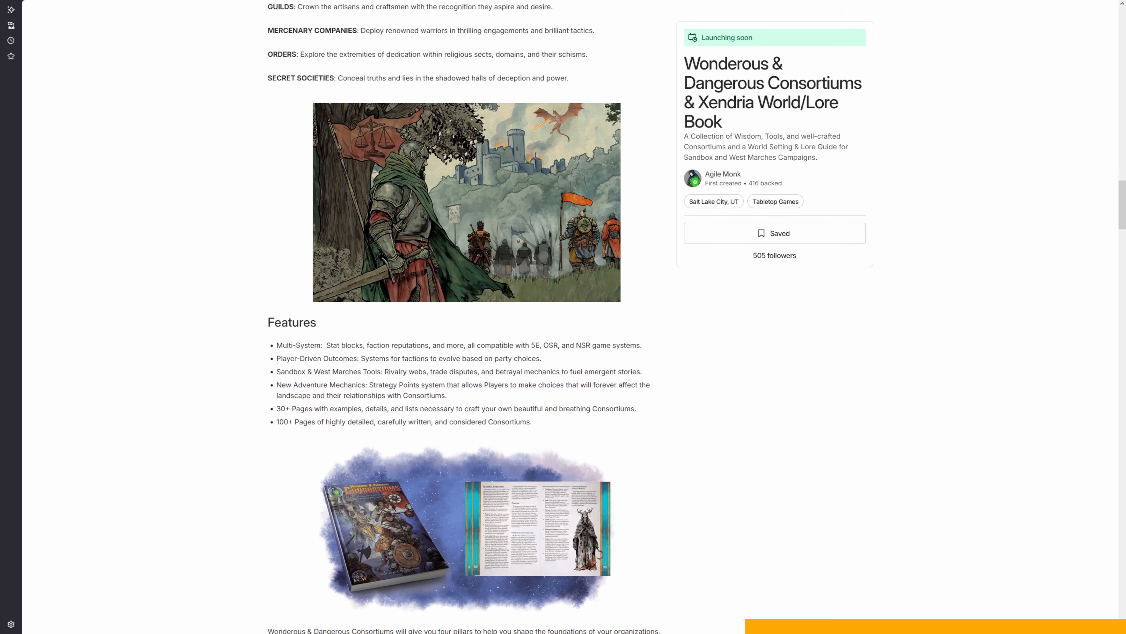
scroll(564, 311, "down", 6)
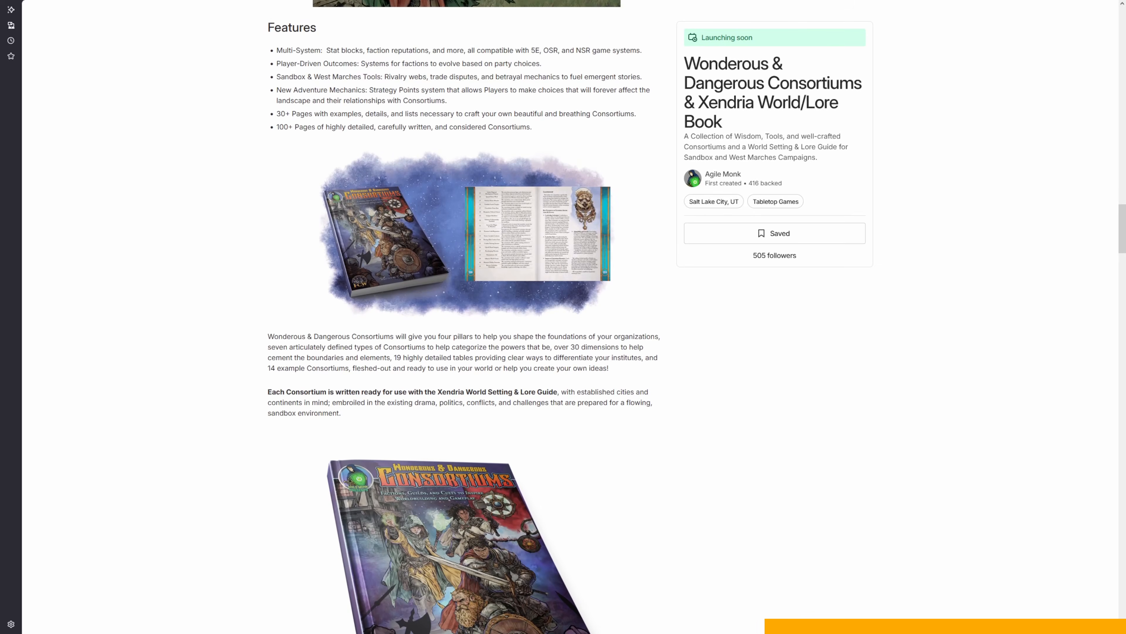
scroll(563, 311, "down", 6)
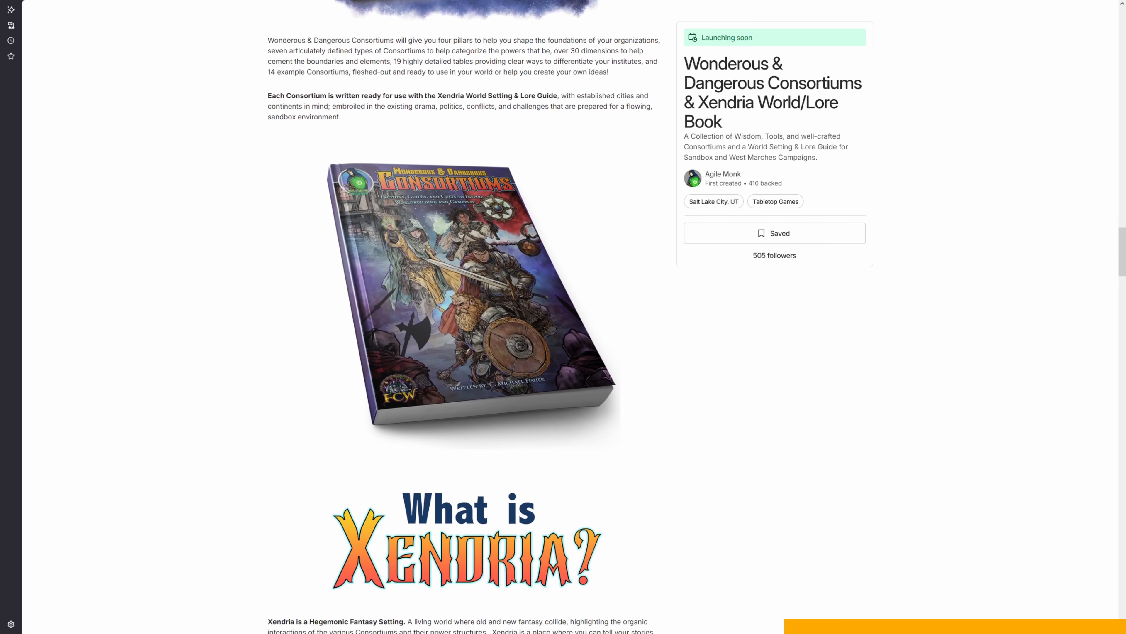
scroll(563, 311, "down", 6)
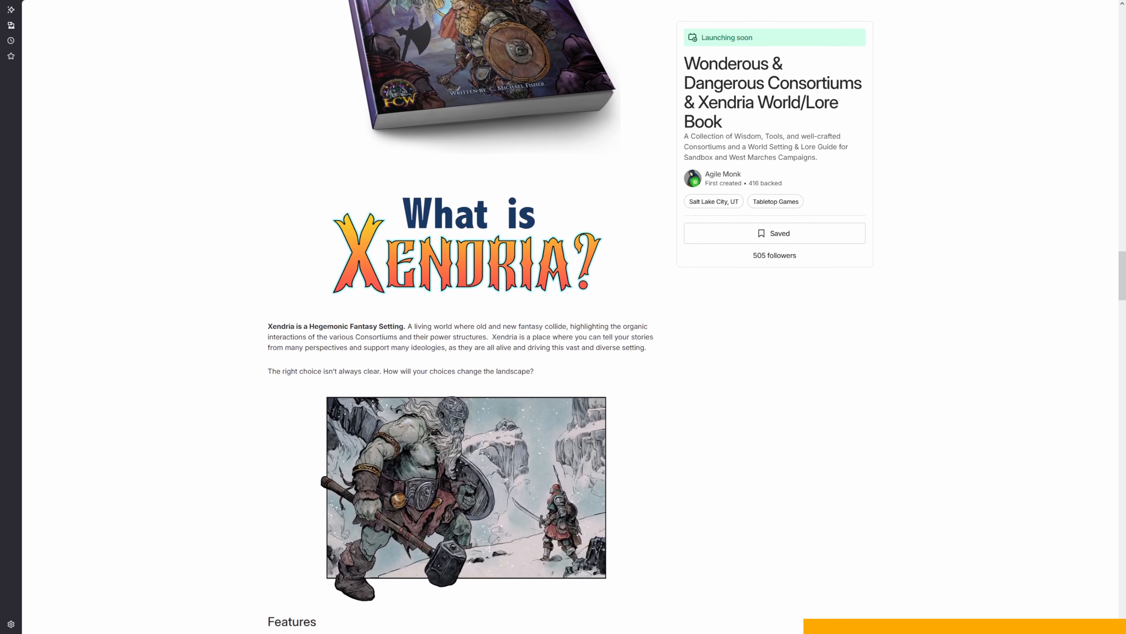
scroll(564, 311, "down", 6)
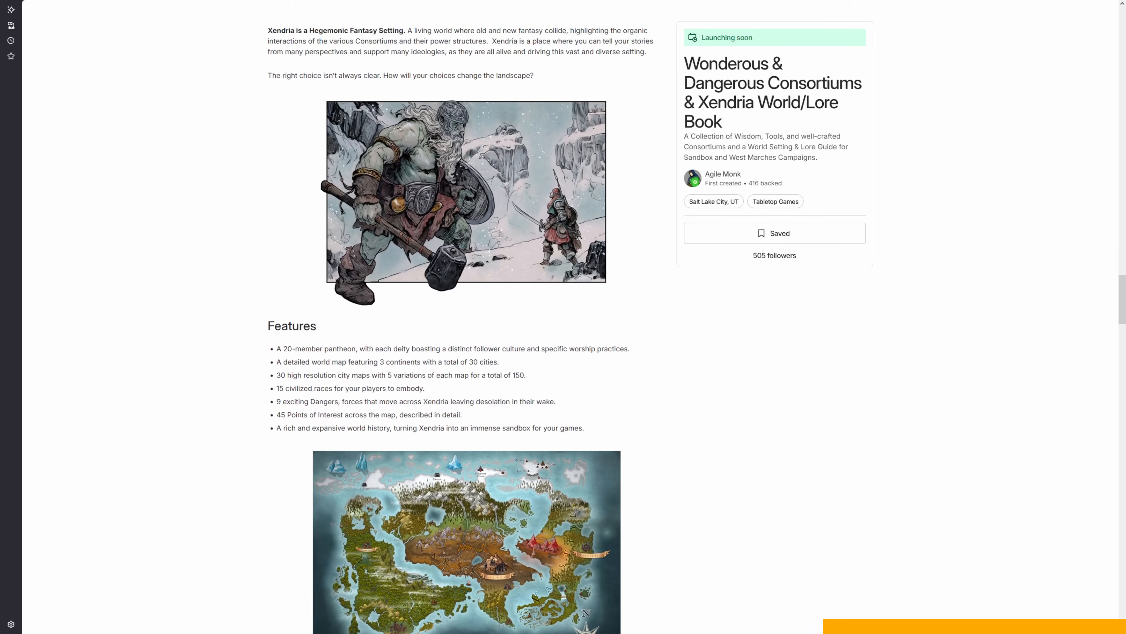
scroll(563, 311, "down", 6)
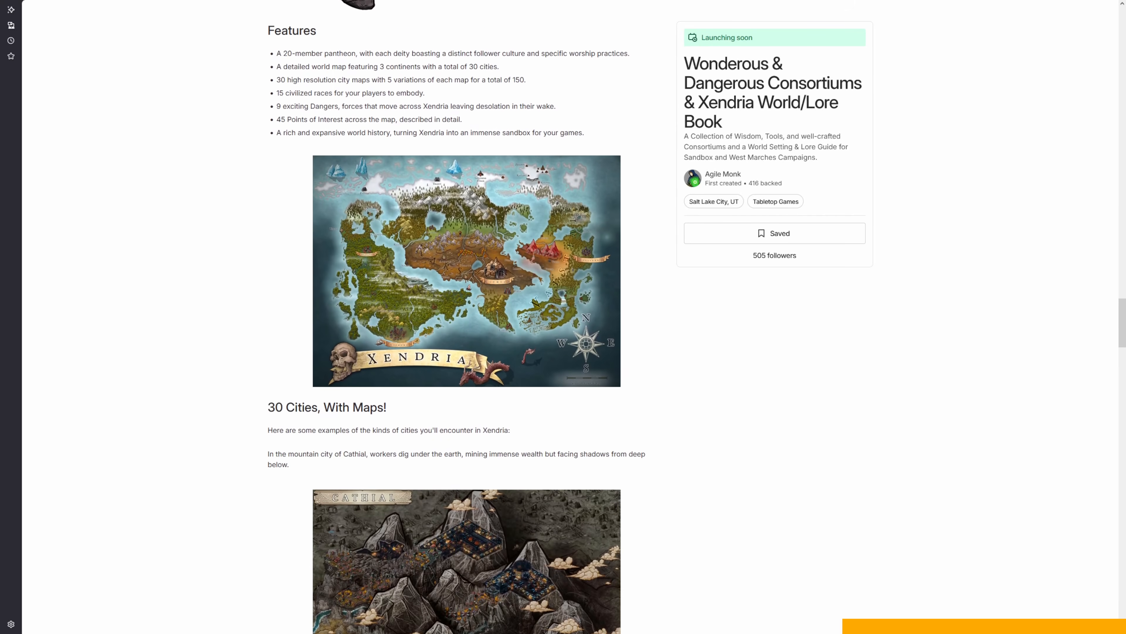
scroll(564, 311, "down", 6)
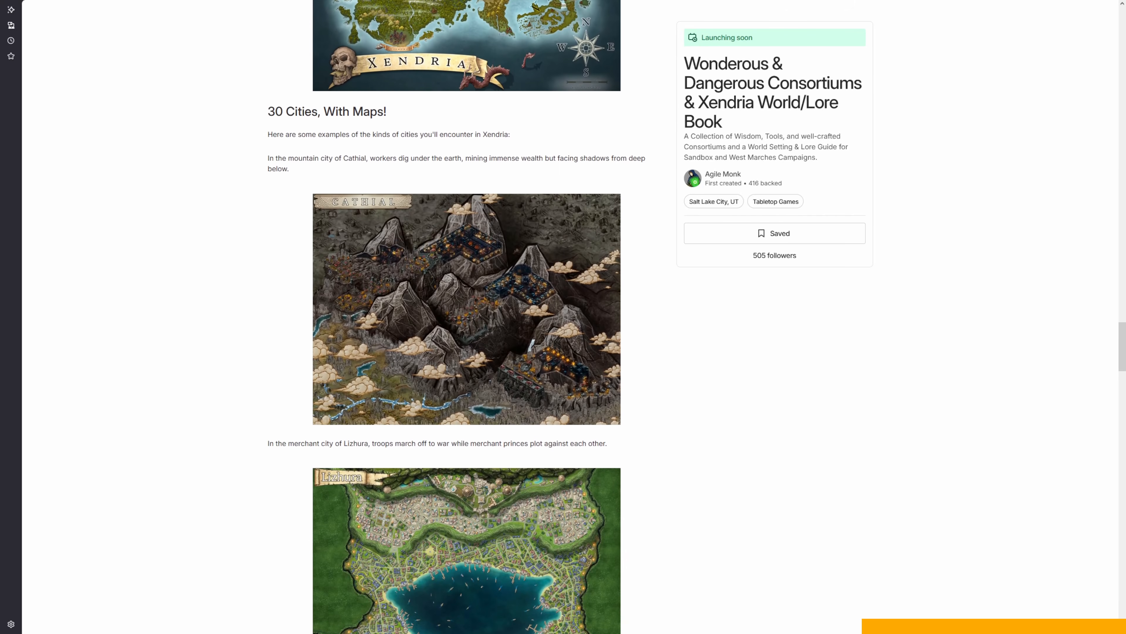
scroll(563, 310, "down", 3)
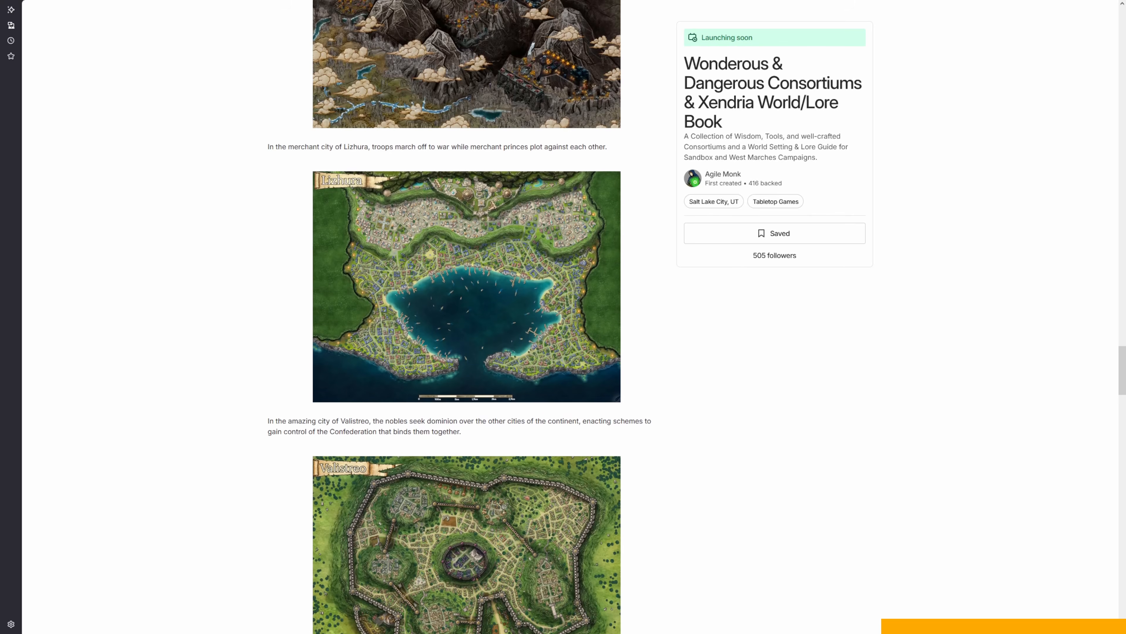
scroll(563, 311, "down", 6)
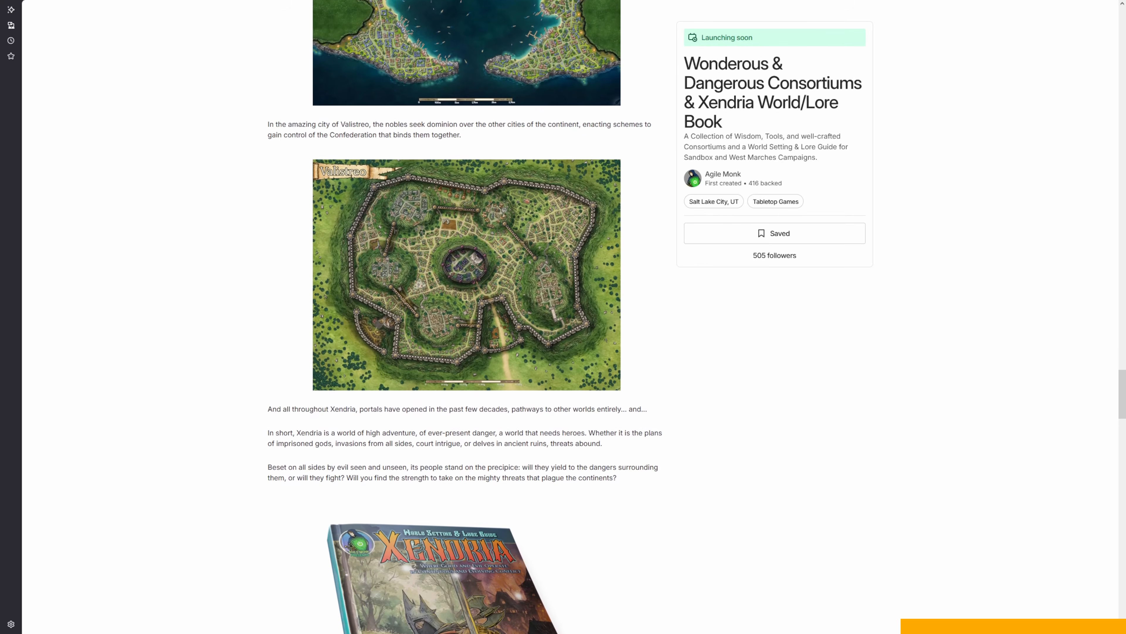
scroll(563, 311, "down", 6)
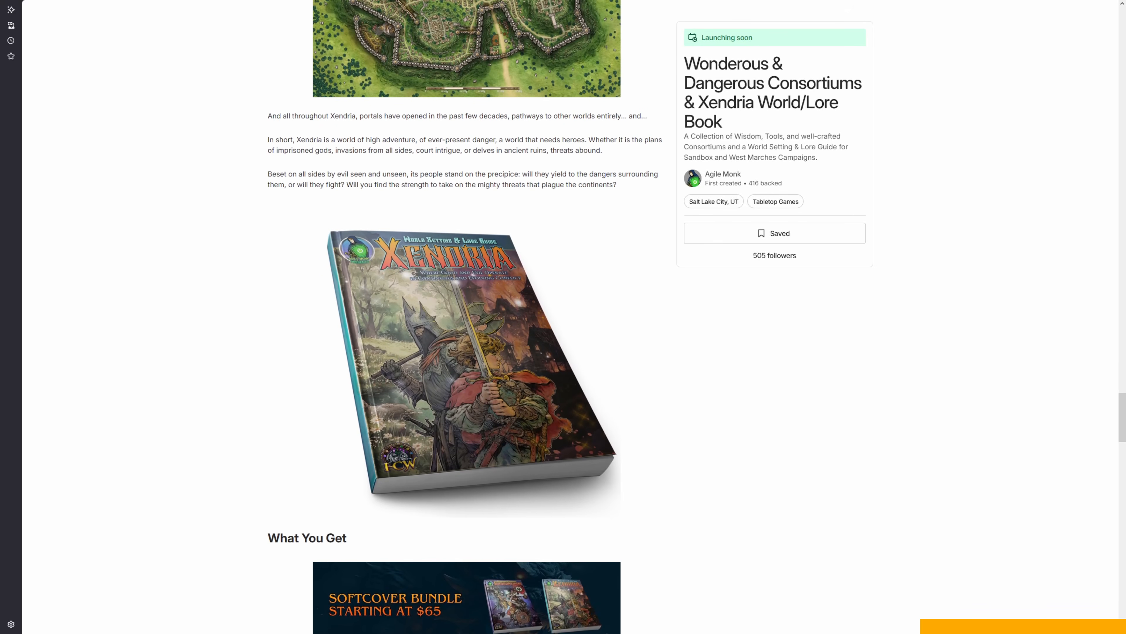
scroll(563, 310, "down", 6)
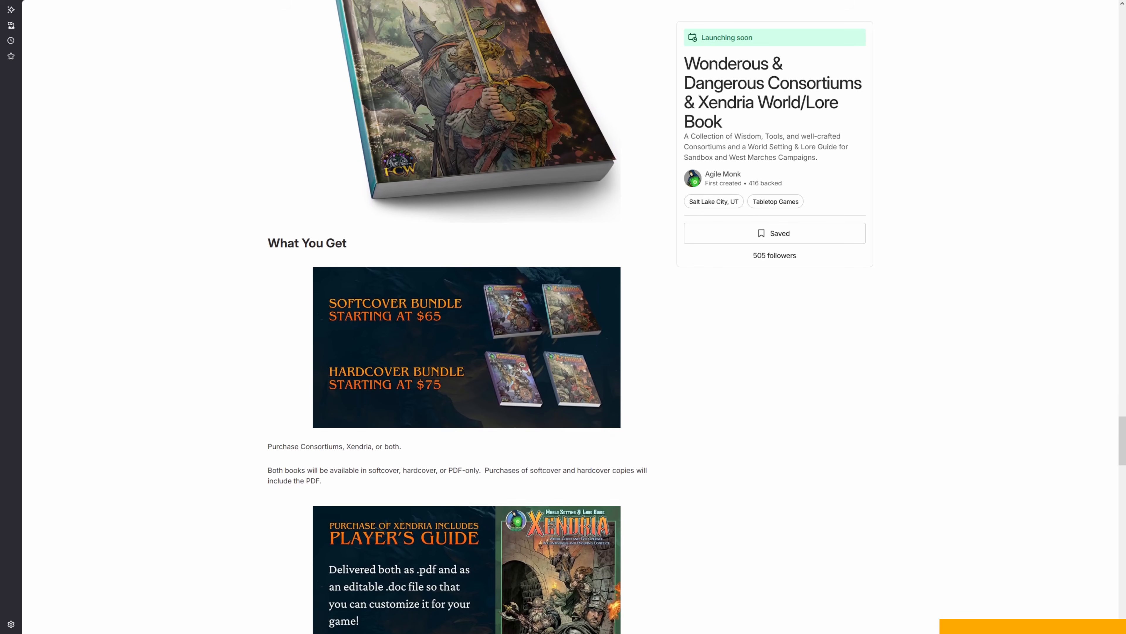
scroll(563, 311, "down", 6)
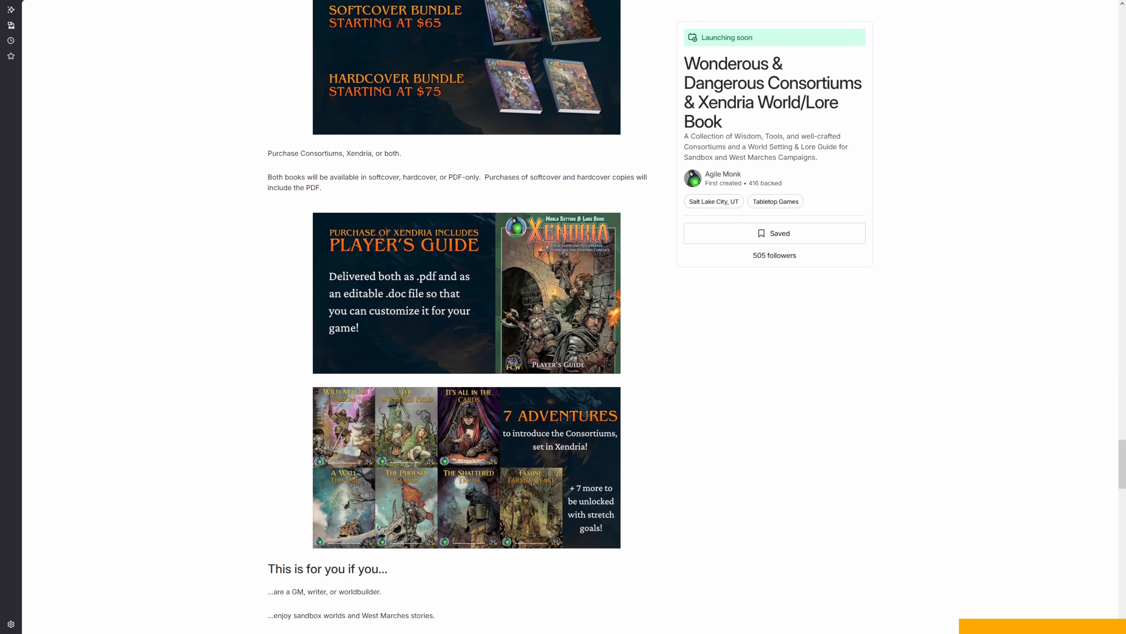
scroll(563, 310, "down", 6)
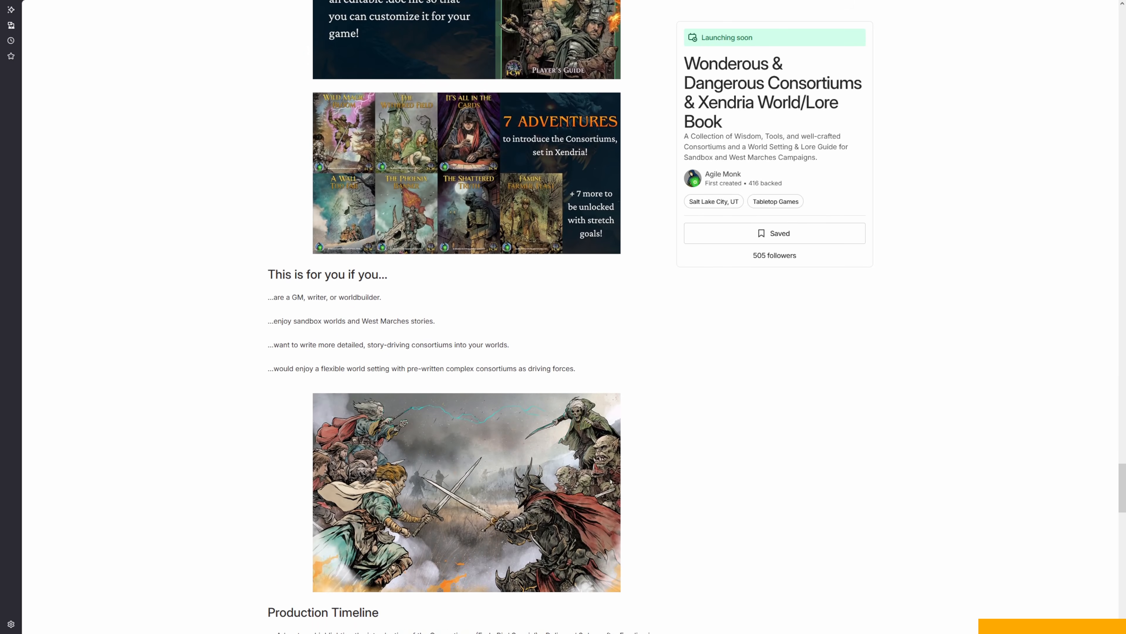
scroll(563, 310, "down", 6)
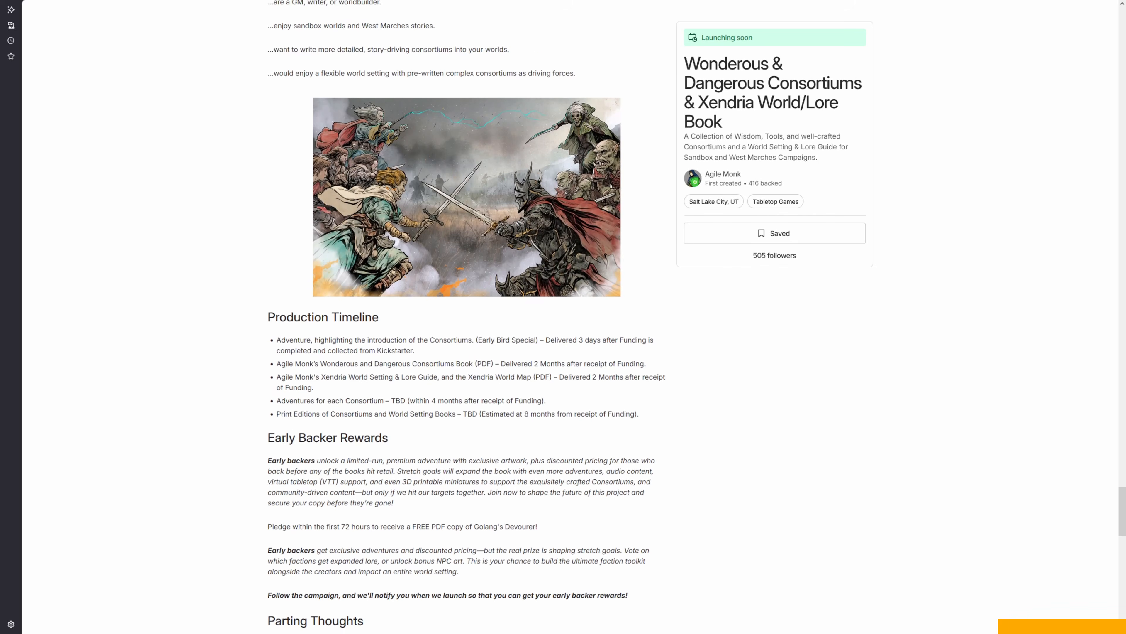
scroll(563, 310, "down", 6)
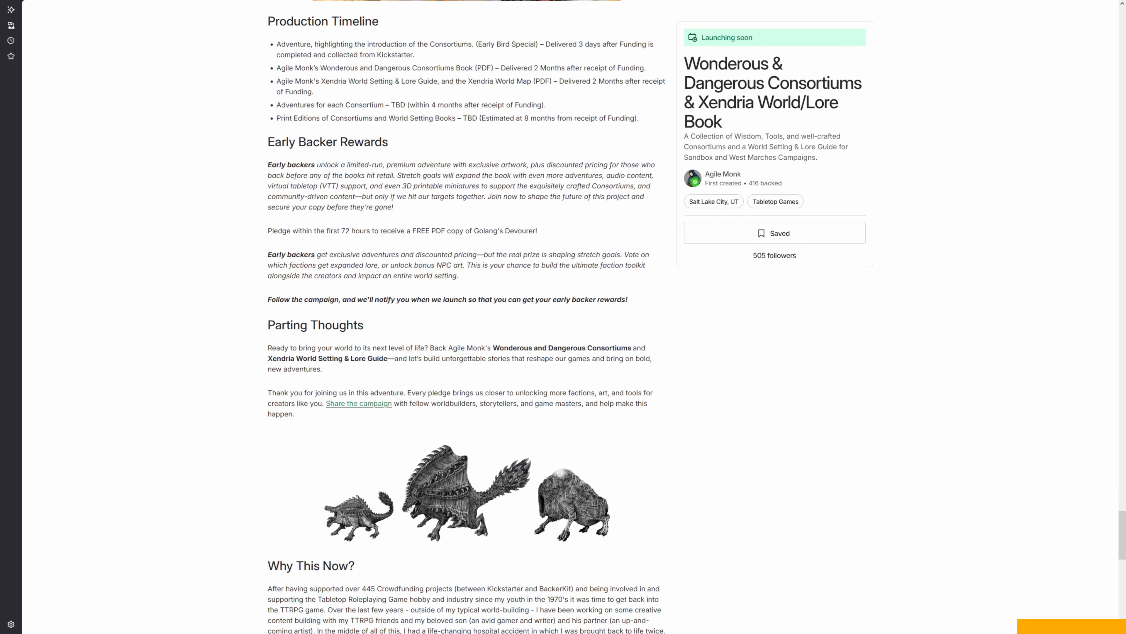
scroll(564, 311, "down", 3)
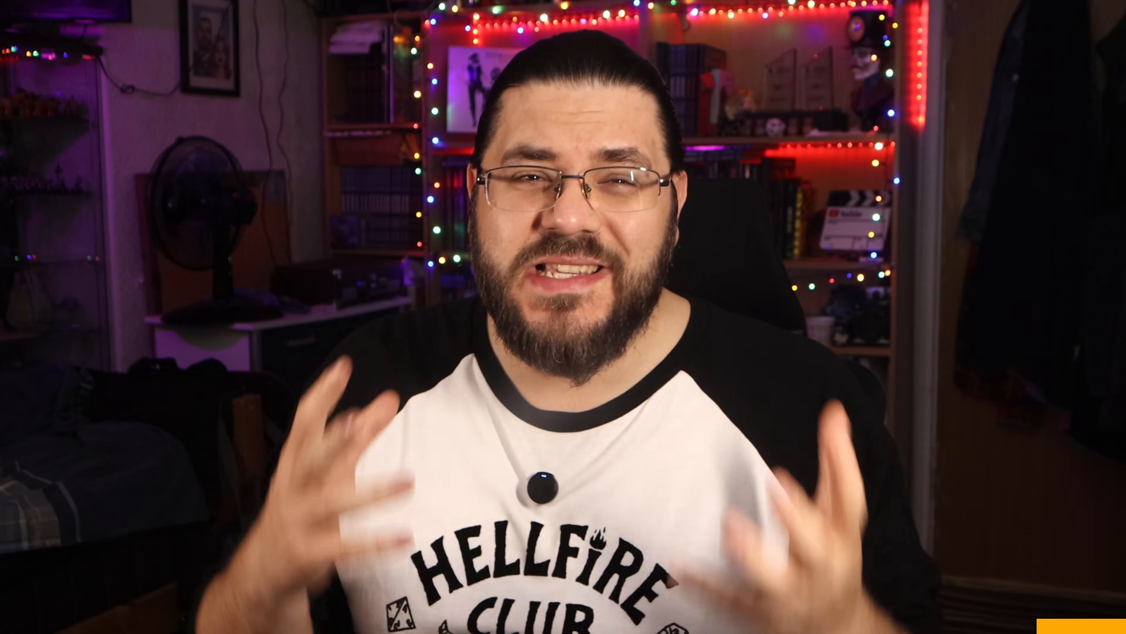
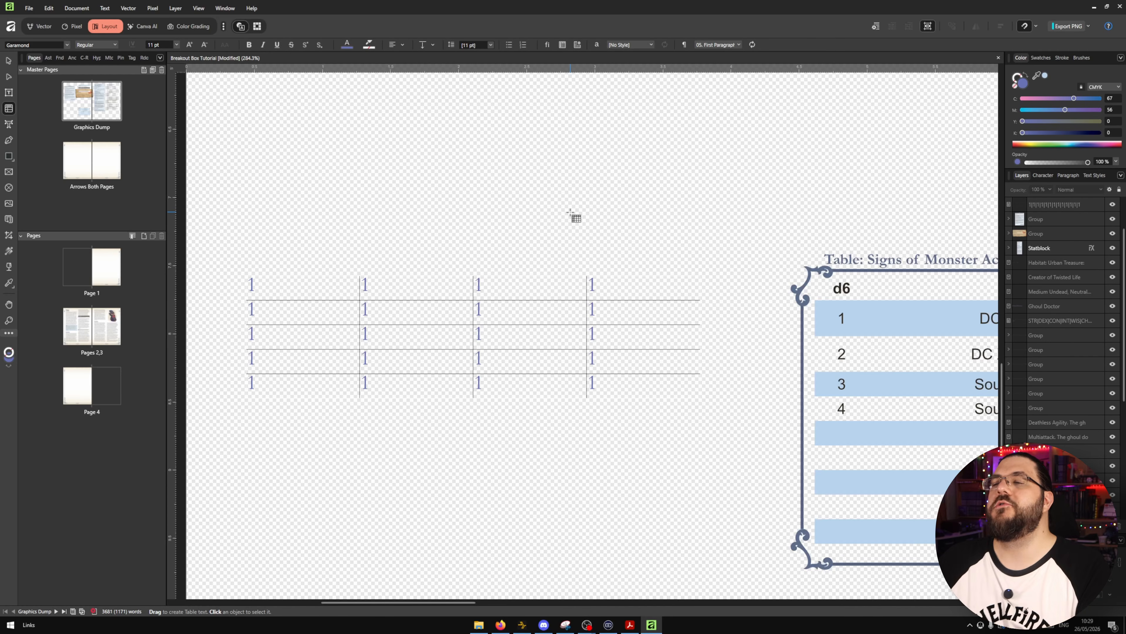
- Add a sixth row to the four-column table of 1s and enter "degf" and "df" in its first two cells
left_click(626, 389)
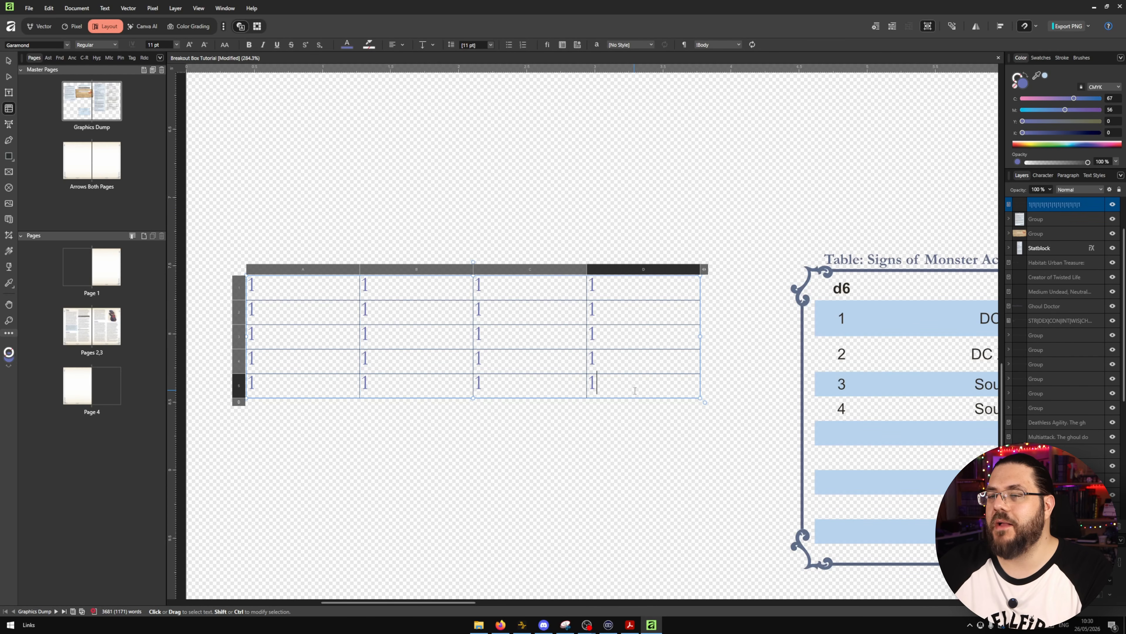
left_click(243, 413)
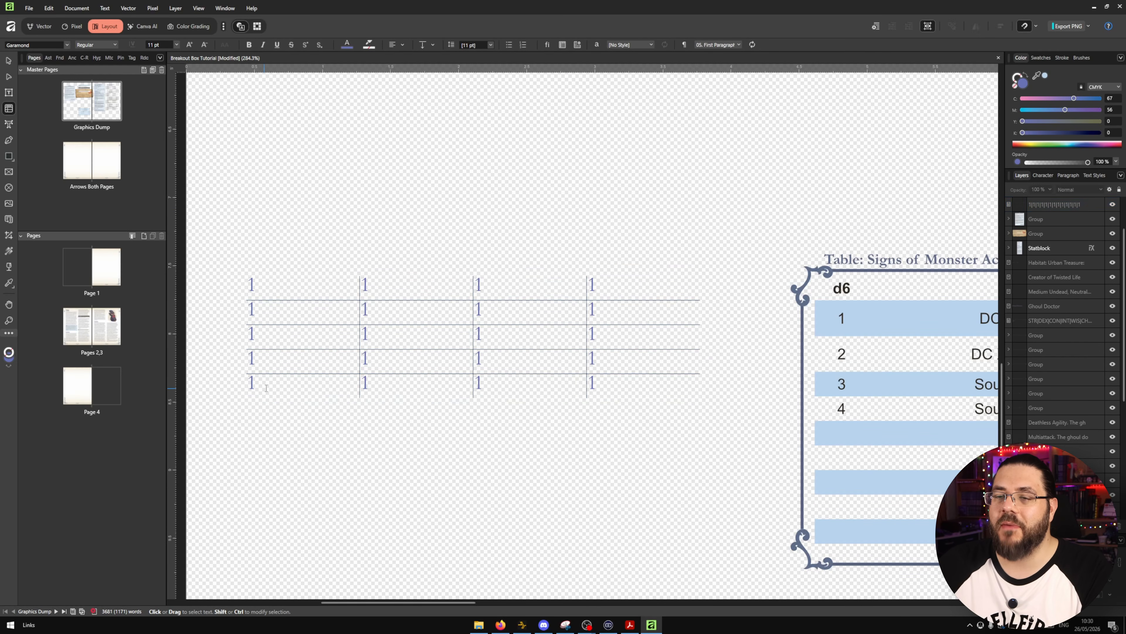
left_click(266, 388)
left_click(239, 402)
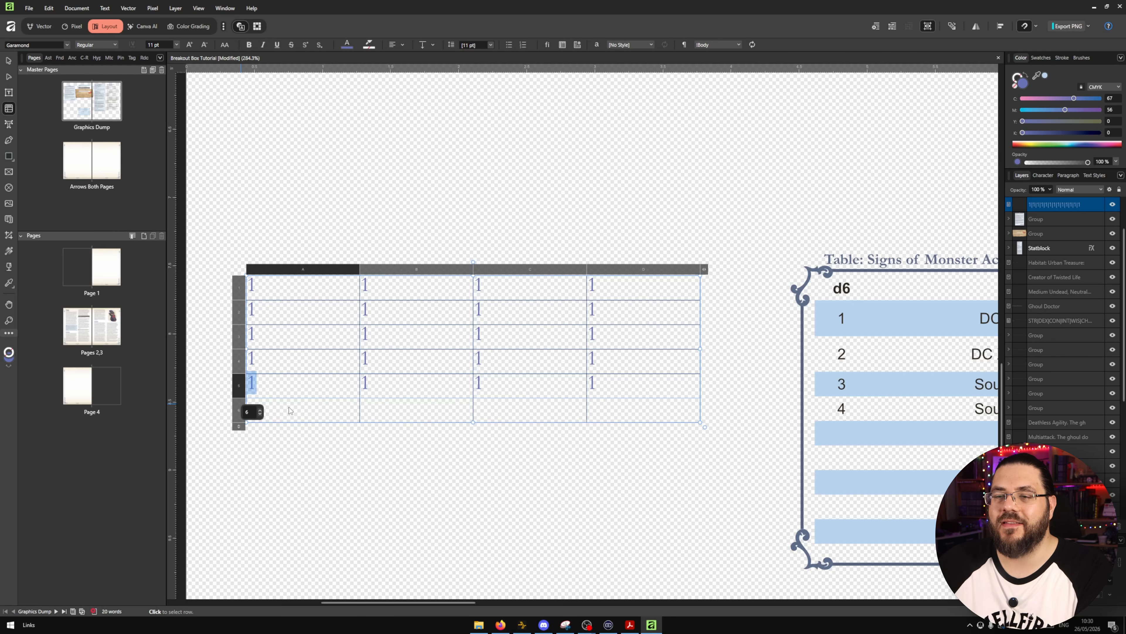
left_click(294, 407)
type("degf")
left_click(395, 409)
type("df")
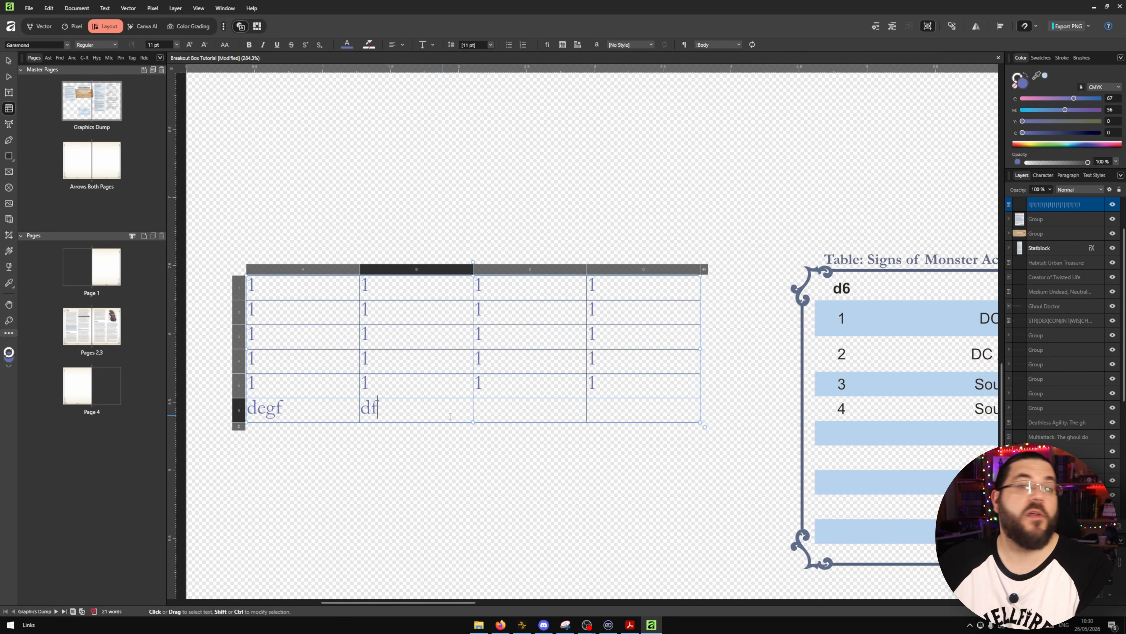
left_click(532, 409)
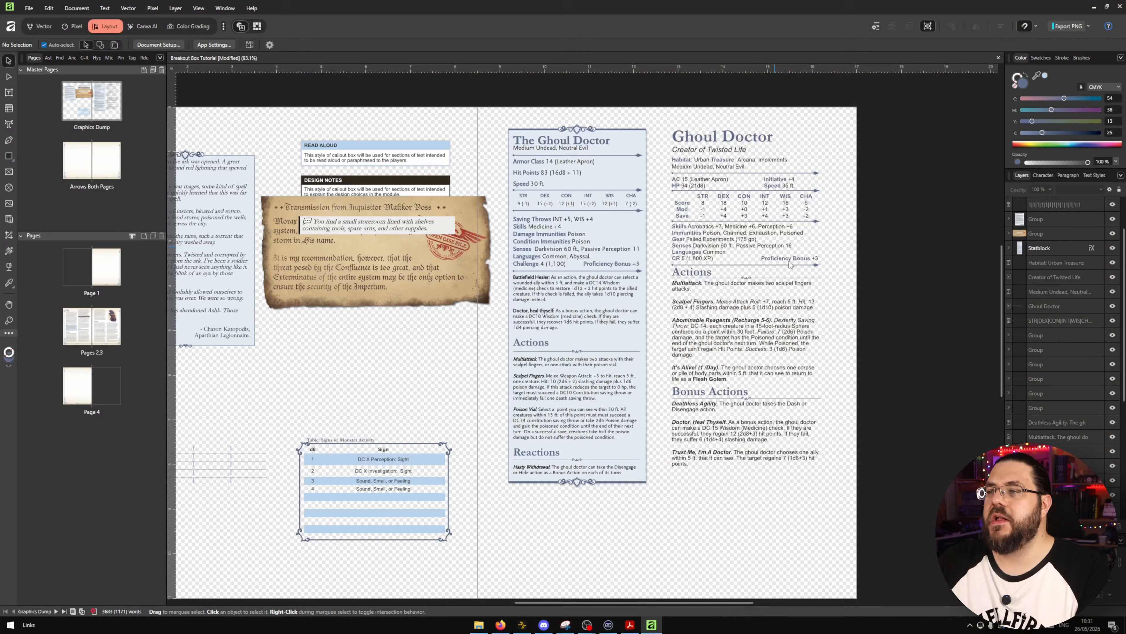
- Place a copy of the Graphics Dump master's "The Ghoul Doctor" statblock group on page 3, over the first text column
scroll(736, 323, "up", 3)
scroll(736, 323, "down", 3)
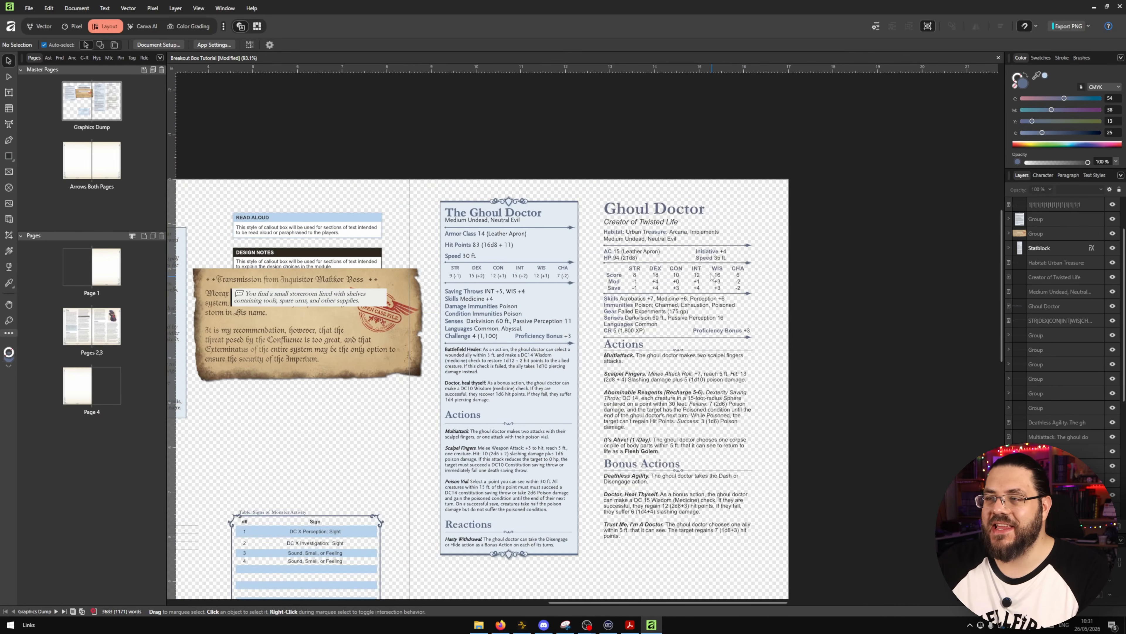
scroll(635, 225, "up", 3)
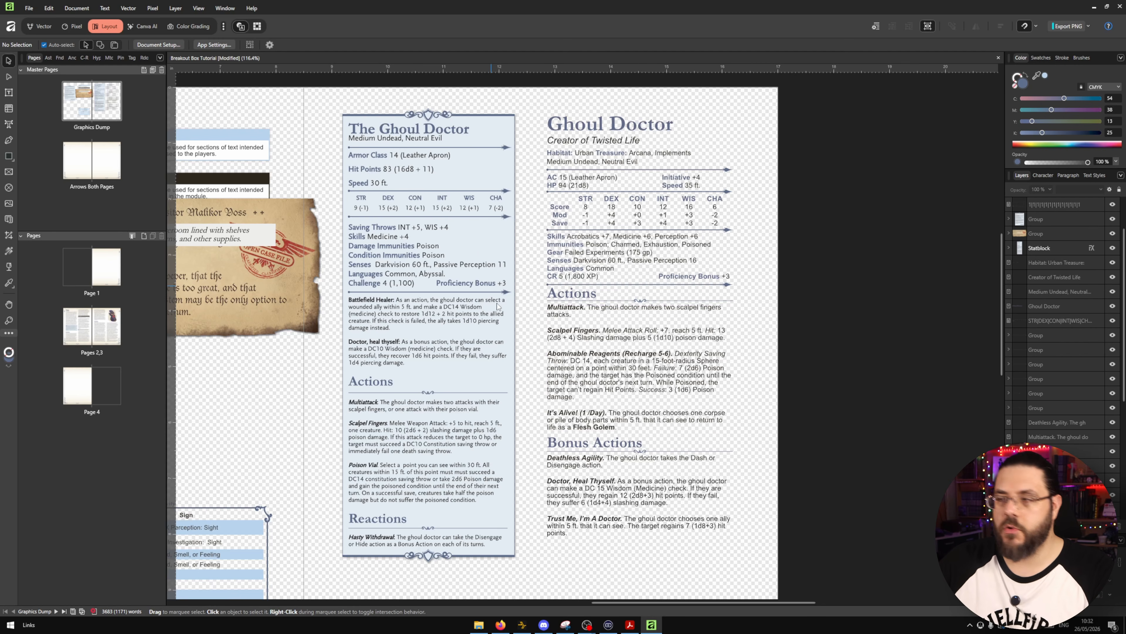
double_click(119, 340)
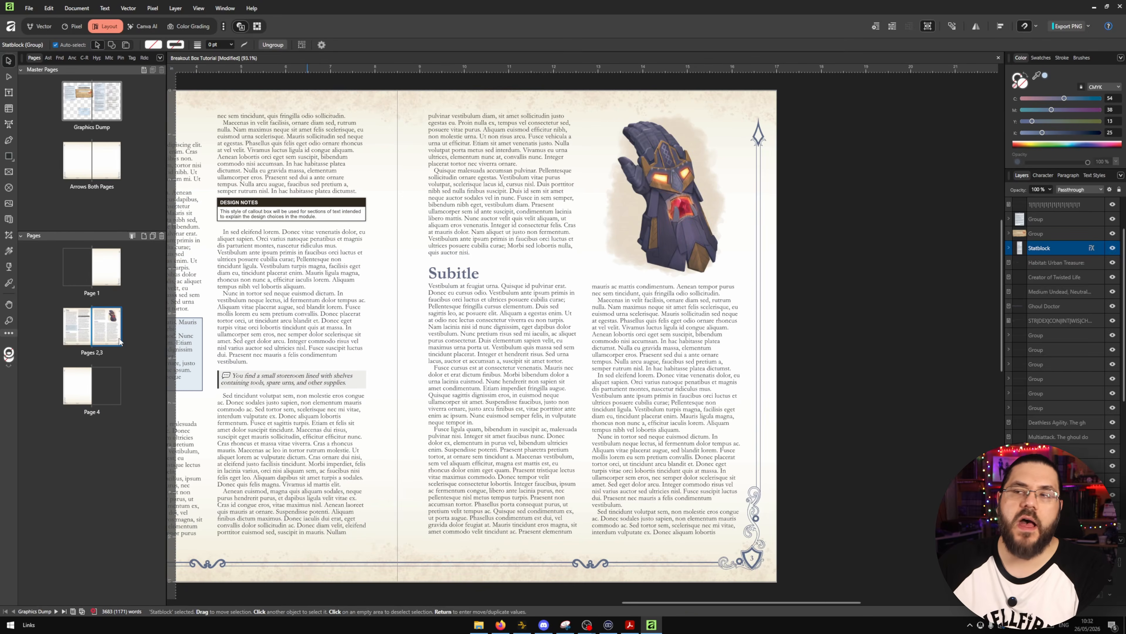
key("ctrl+v")
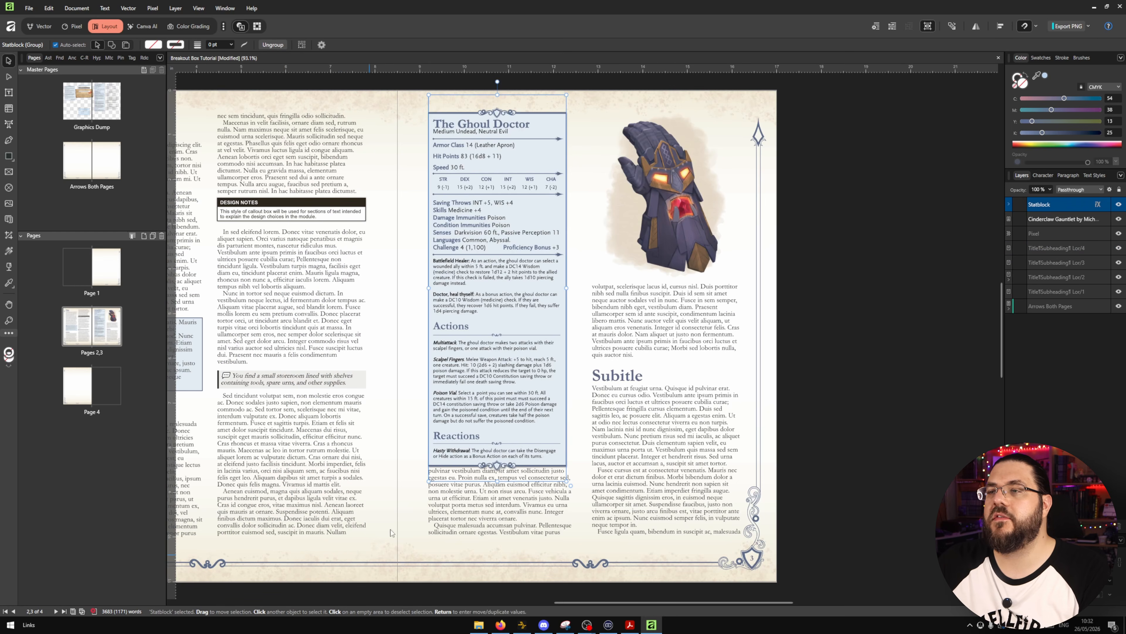
left_click_drag(469, 275, 488, 268)
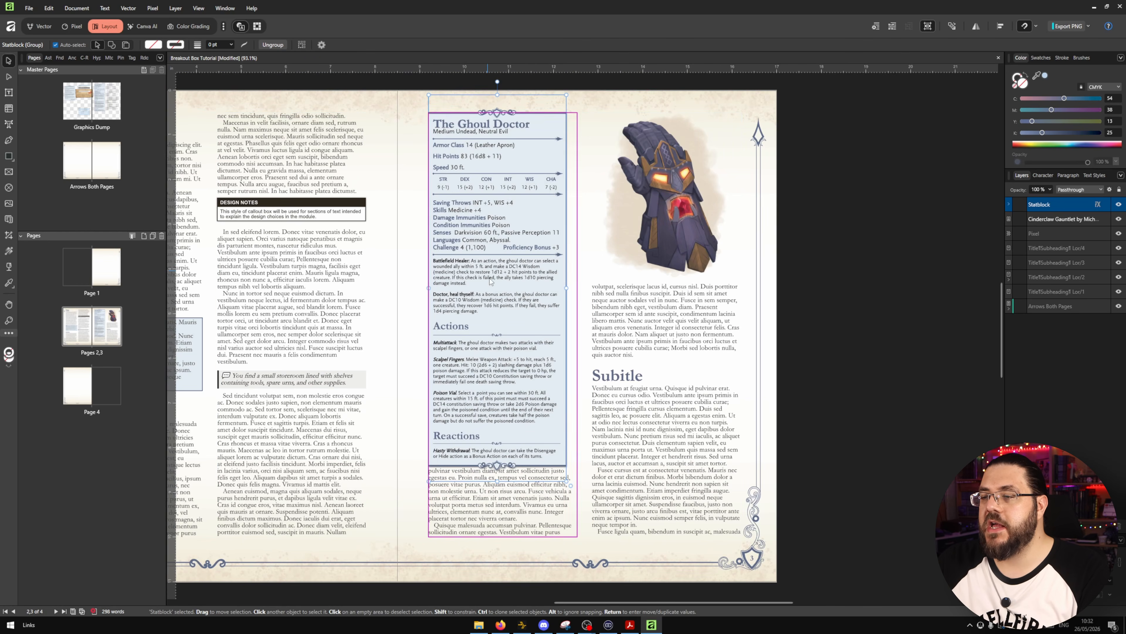
left_click_drag(440, 402, 509, 393)
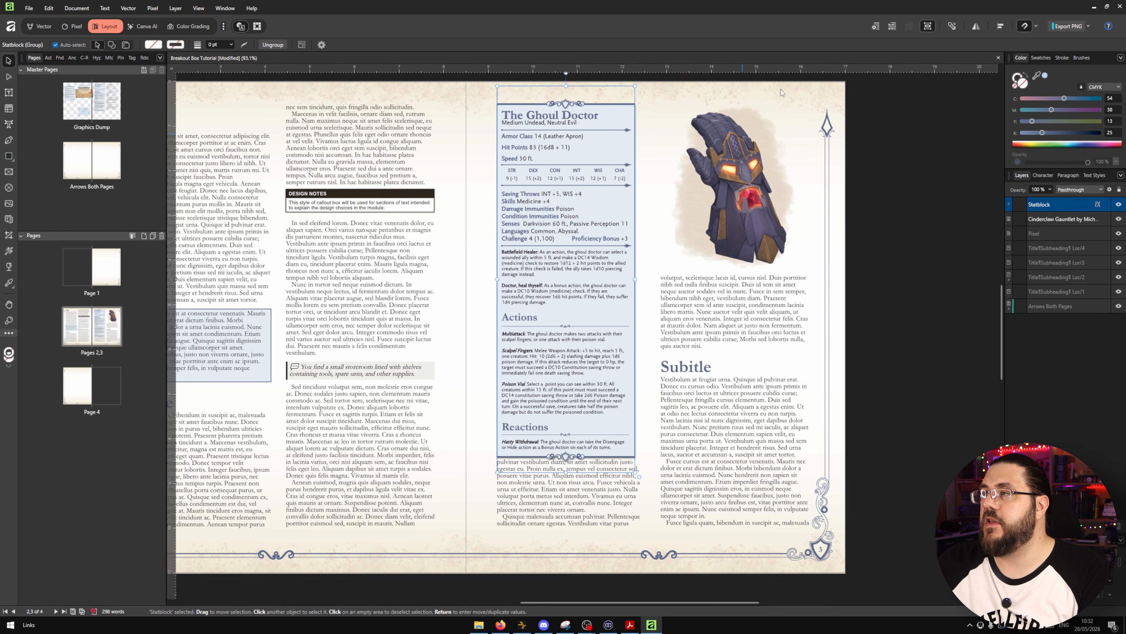
- Give the rectangle in the statblock's lower border Jump text wrap with an 11 pt bottom distance from text
left_click(894, 26)
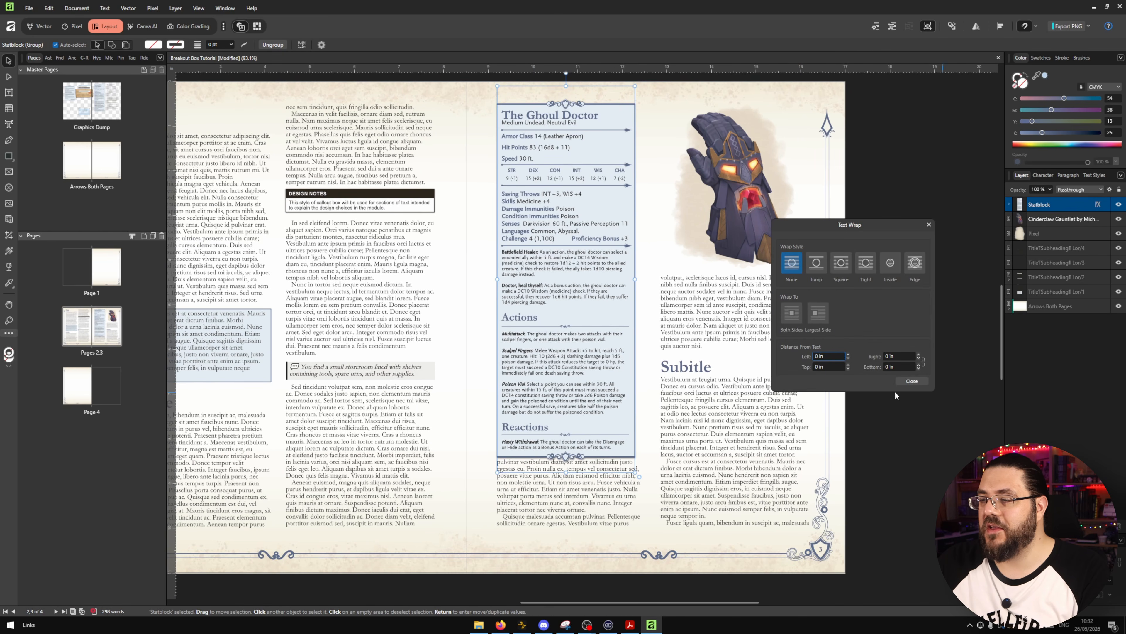
scroll(555, 467, "up", 6)
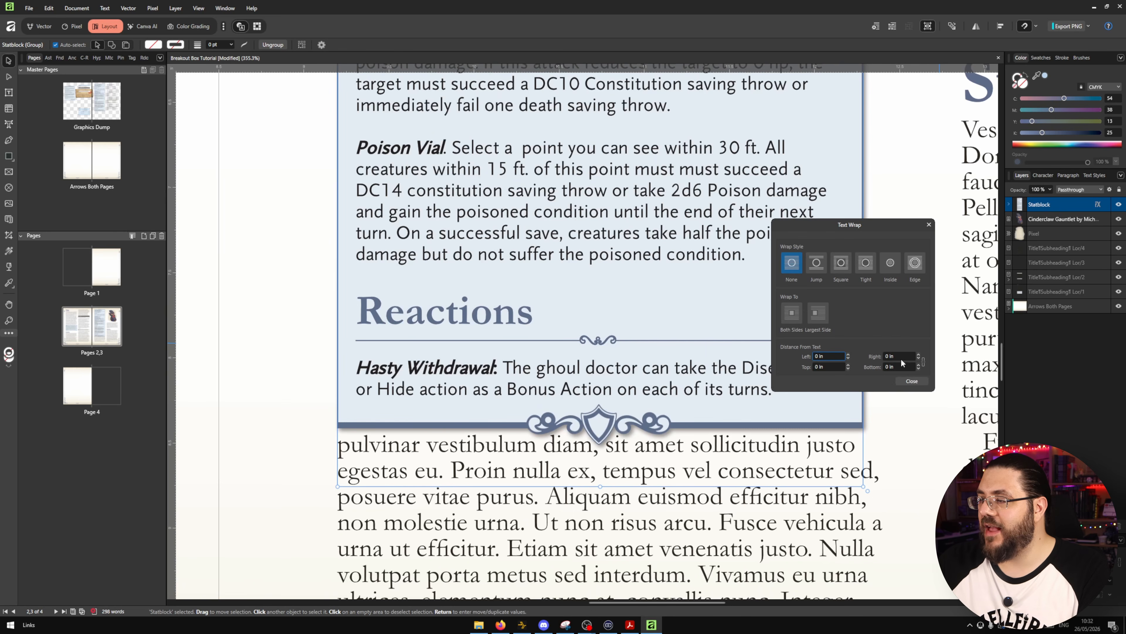
left_click(900, 367)
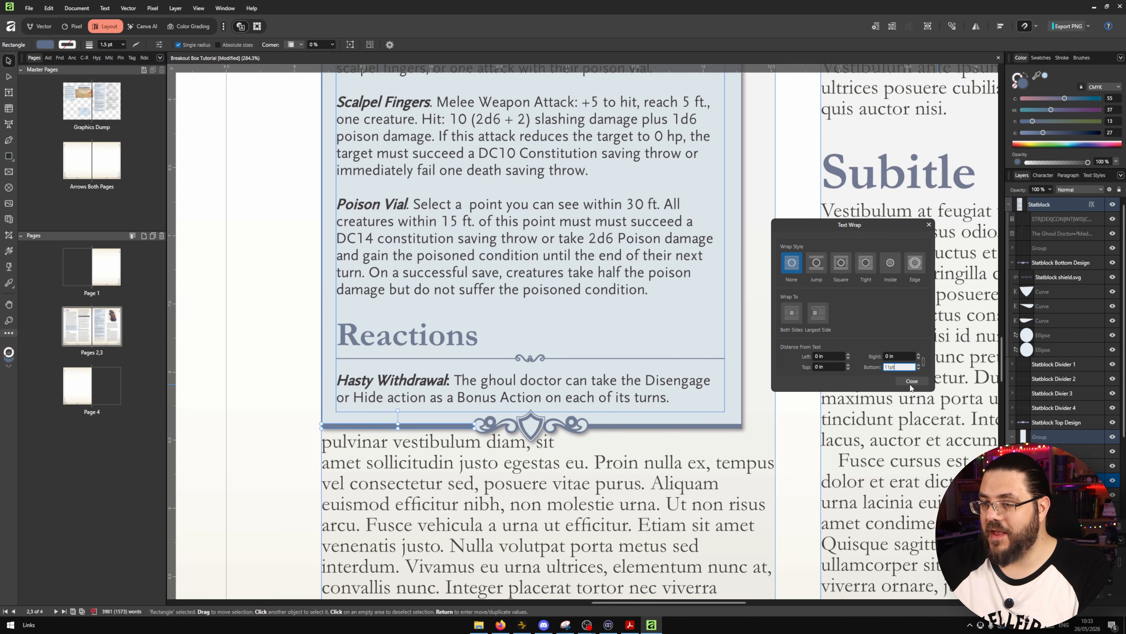
key("Return")
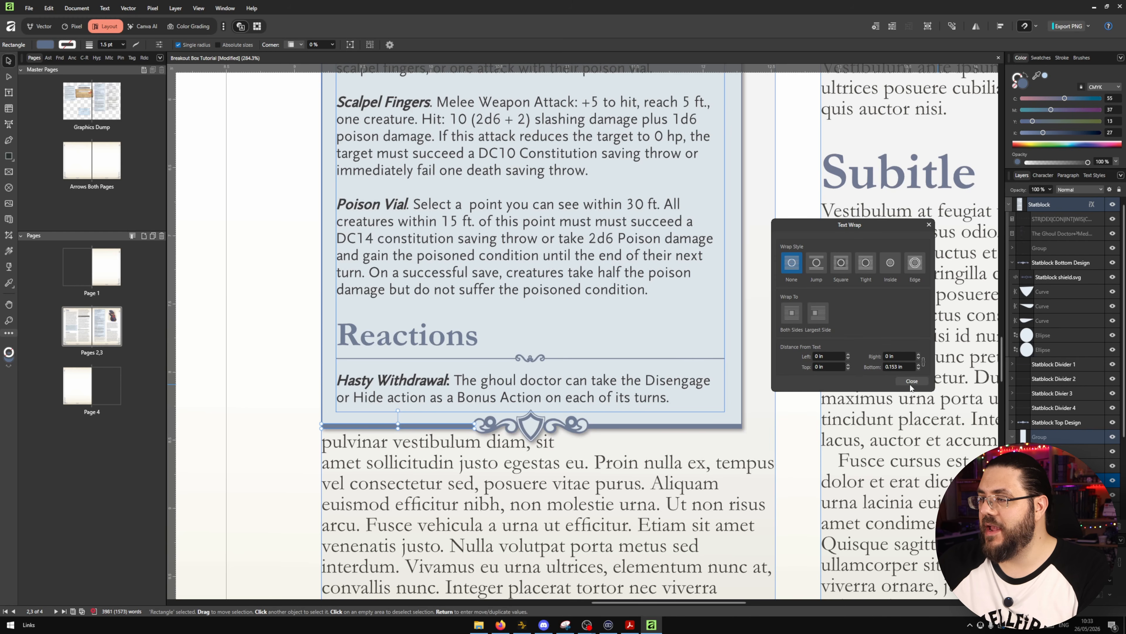
left_click(824, 266)
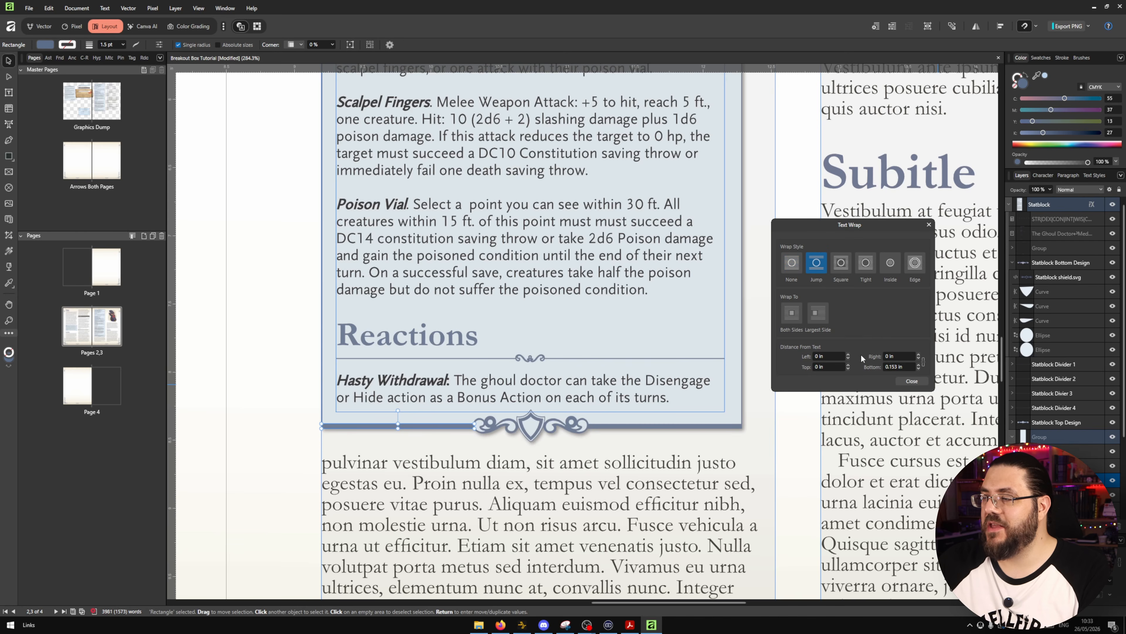
left_click(912, 381)
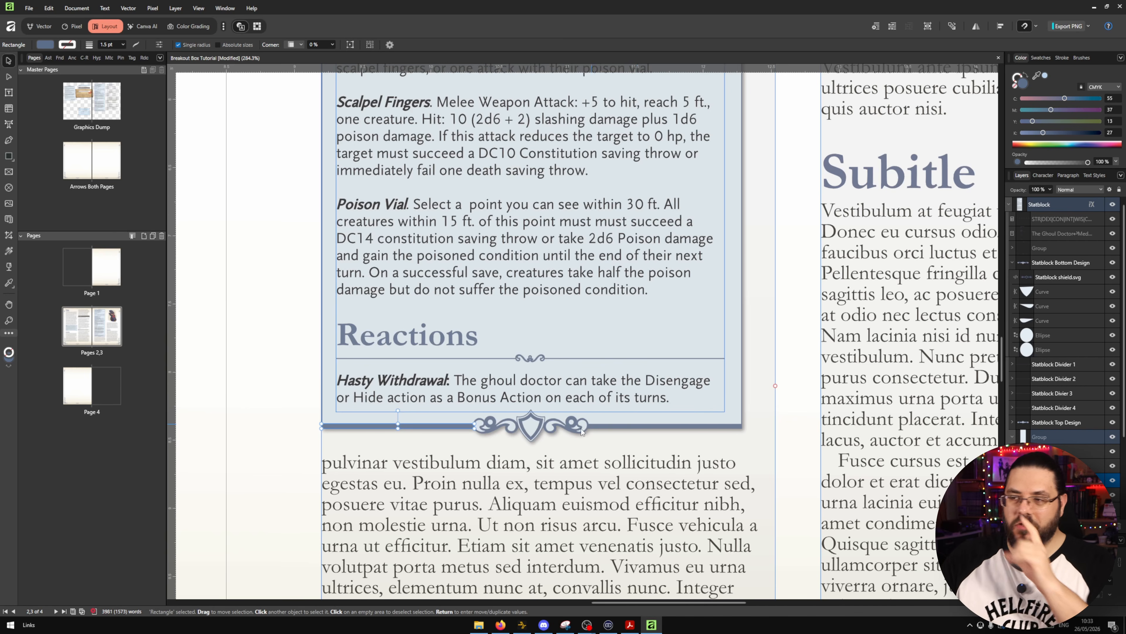
- Centre the Ghoul Doctor statblock group horizontally within page 3's first text column
left_click(292, 312)
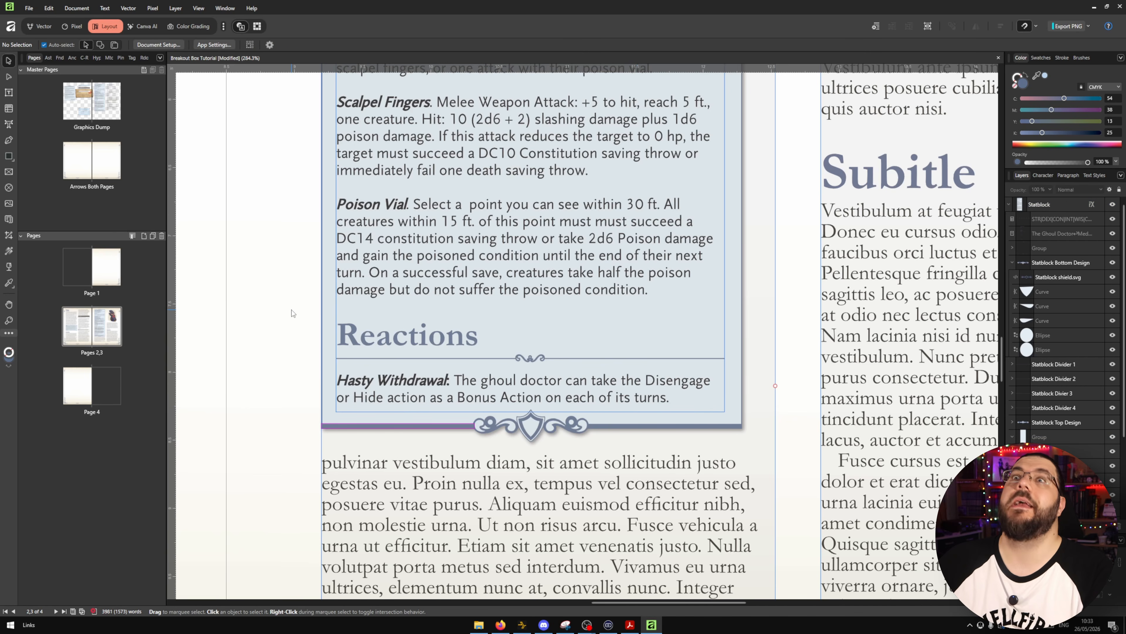
scroll(266, 294, "down", 5)
left_click_drag(265, 293, 360, 411)
left_click_drag(360, 410, 386, 439)
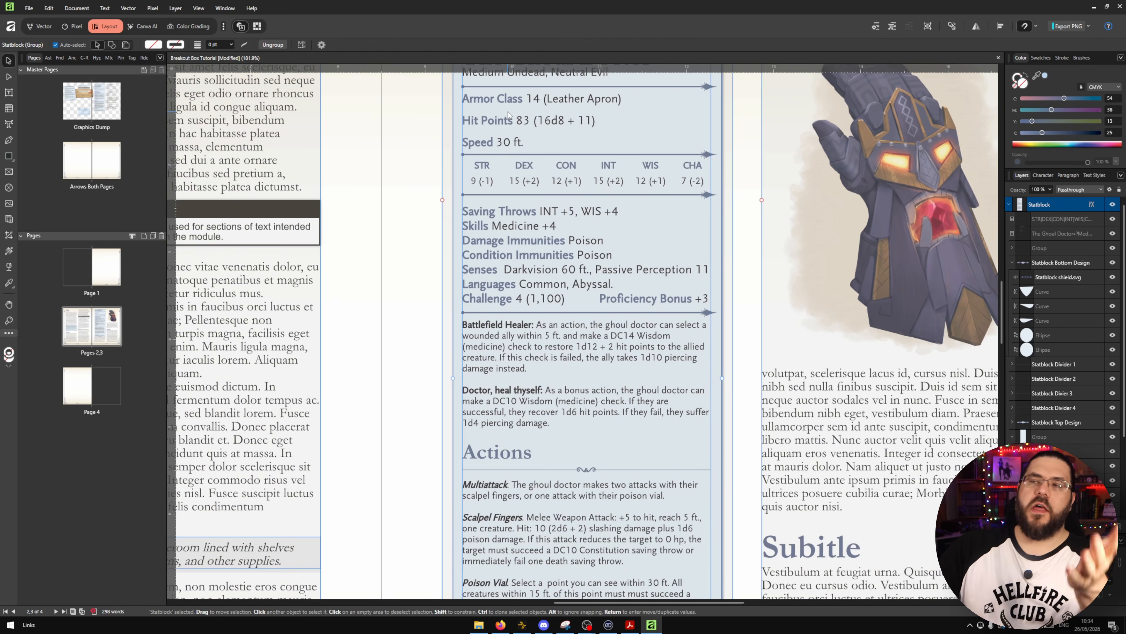
left_click_drag(664, 129, 578, 214)
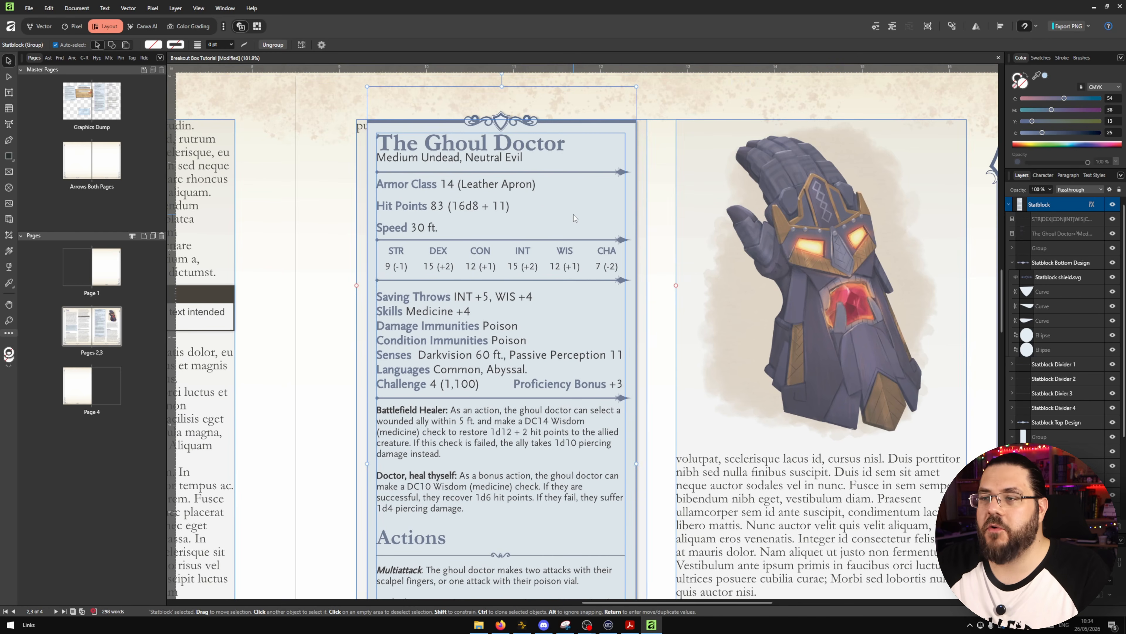
left_click_drag(521, 258, 562, 161)
left_click_drag(586, 230, 468, 208)
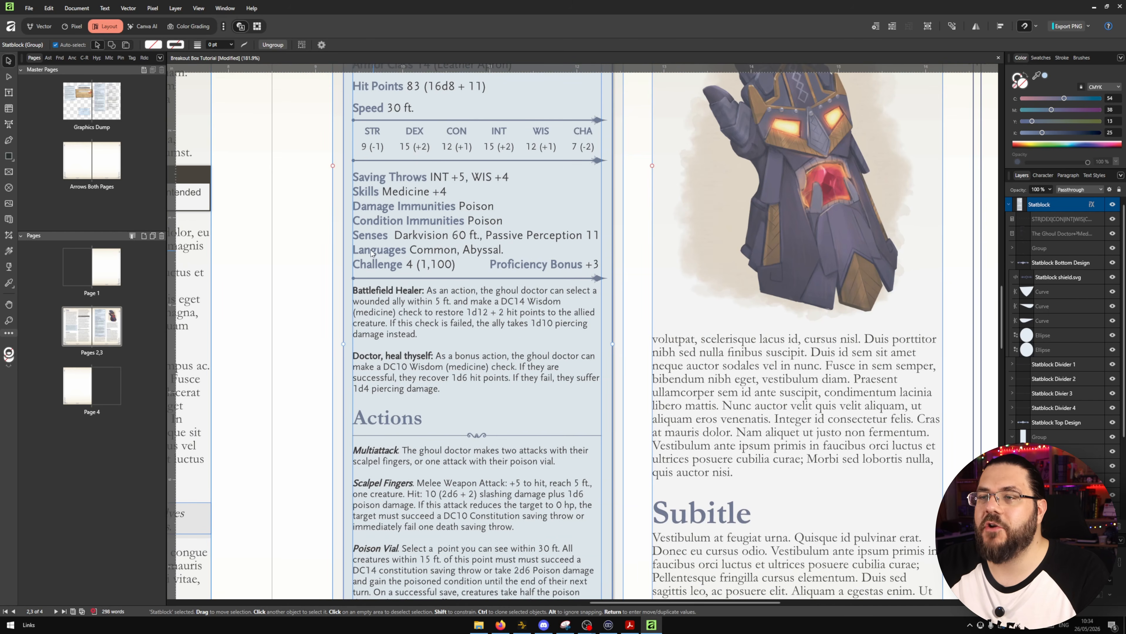
left_click(327, 262)
left_click_drag(367, 481, 431, 484)
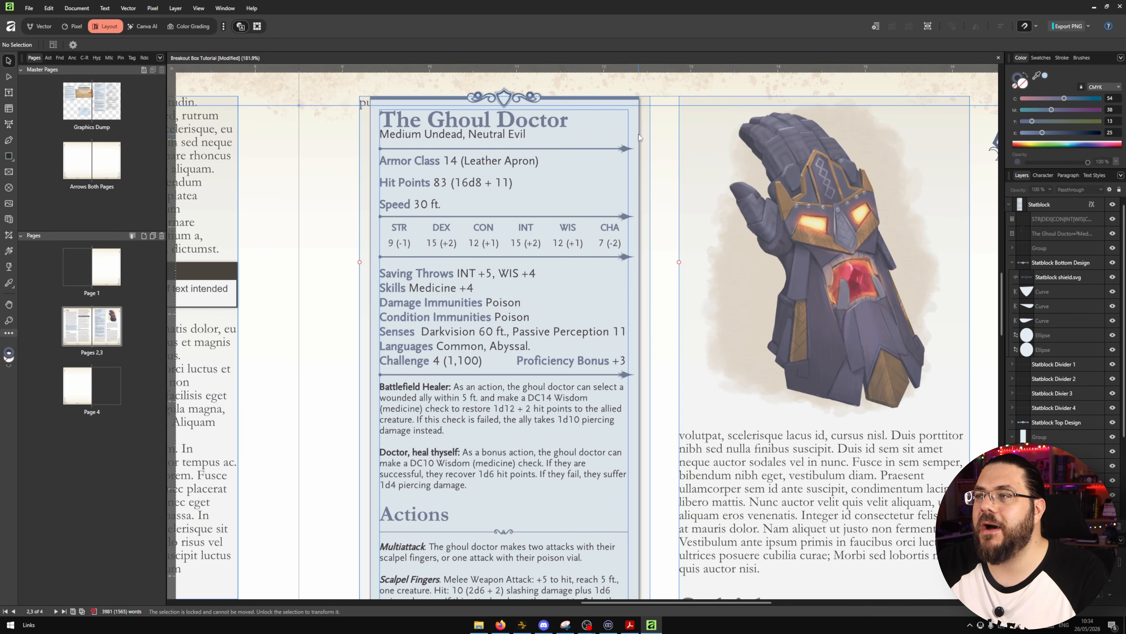
- Widen the statblock's background rectangle to both edges of the text column, to about 3.33 in wide
left_click(640, 136)
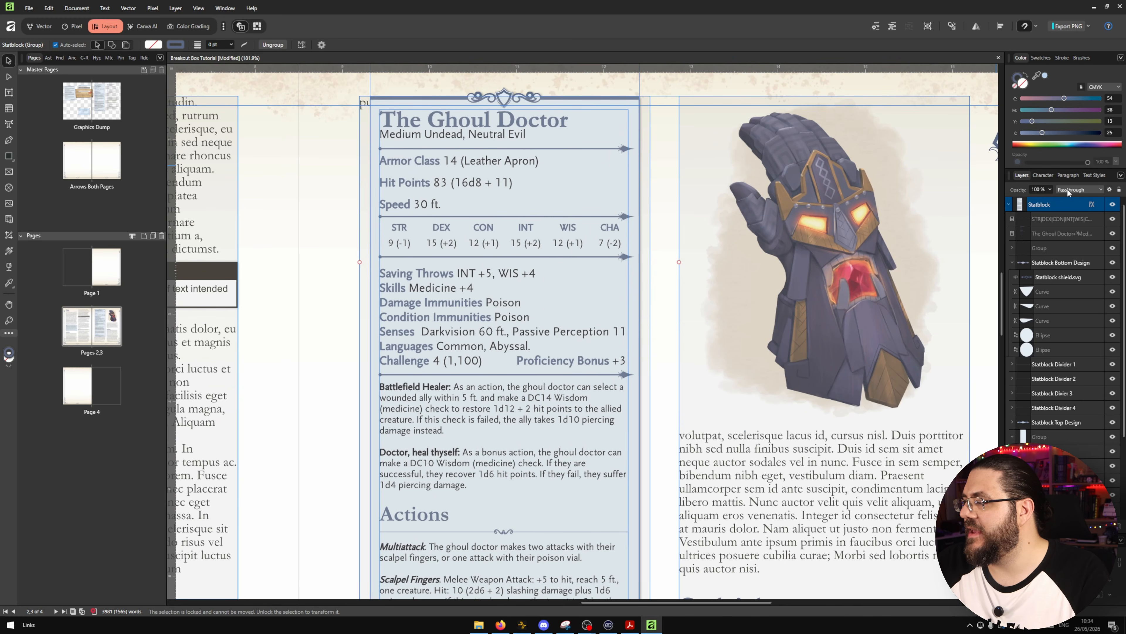
scroll(1062, 311, "down", 1)
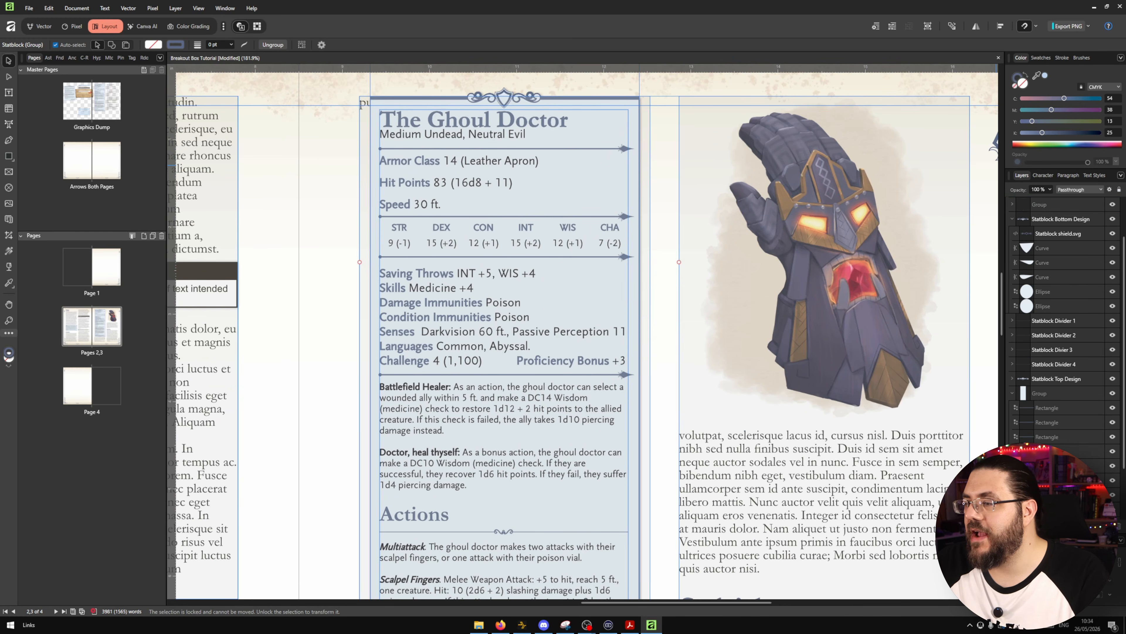
left_click(1048, 466)
left_click_drag(666, 458, 624, 245)
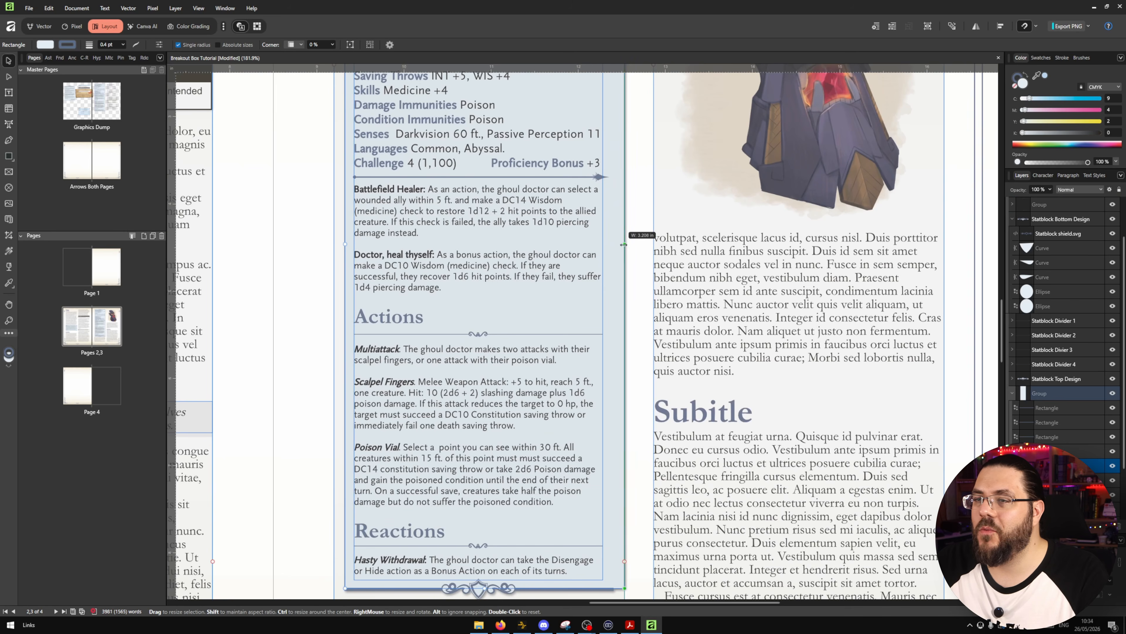
left_click_drag(345, 244, 335, 247)
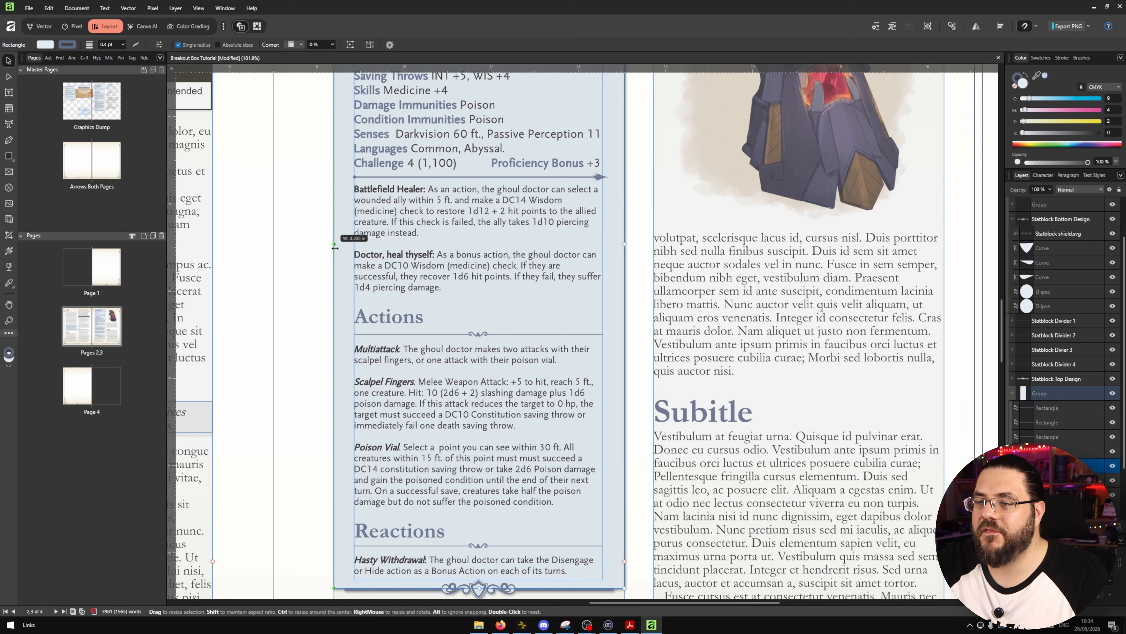
- Extend the statblock's border bars outward so that they meet the edges of the widened background rectangle
scroll(335, 247, "down", 3)
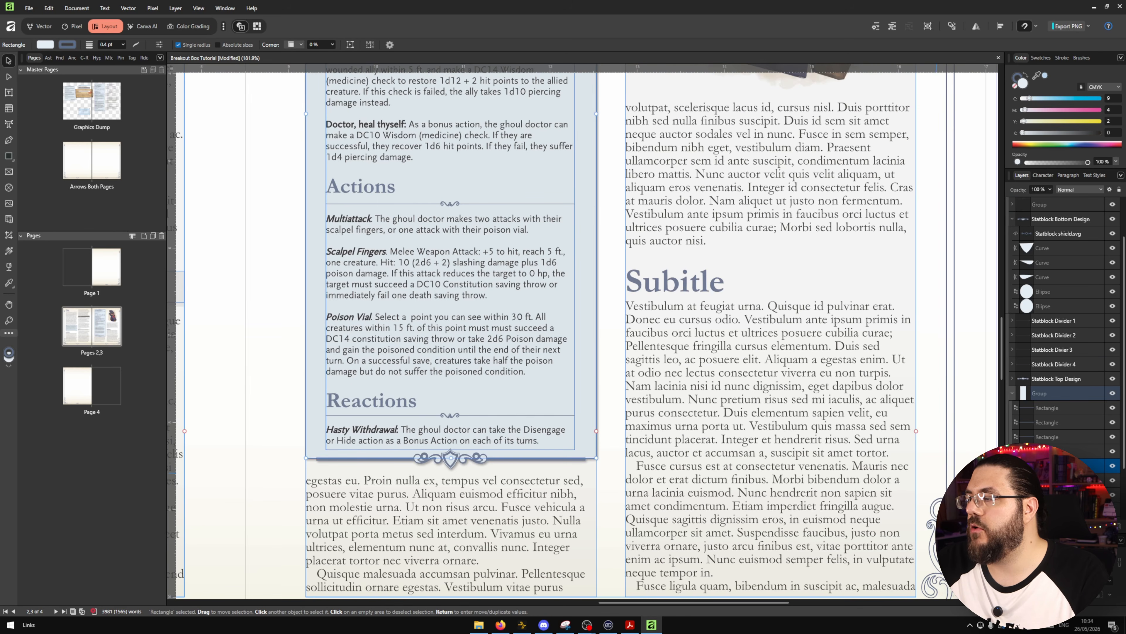
left_click(1048, 452)
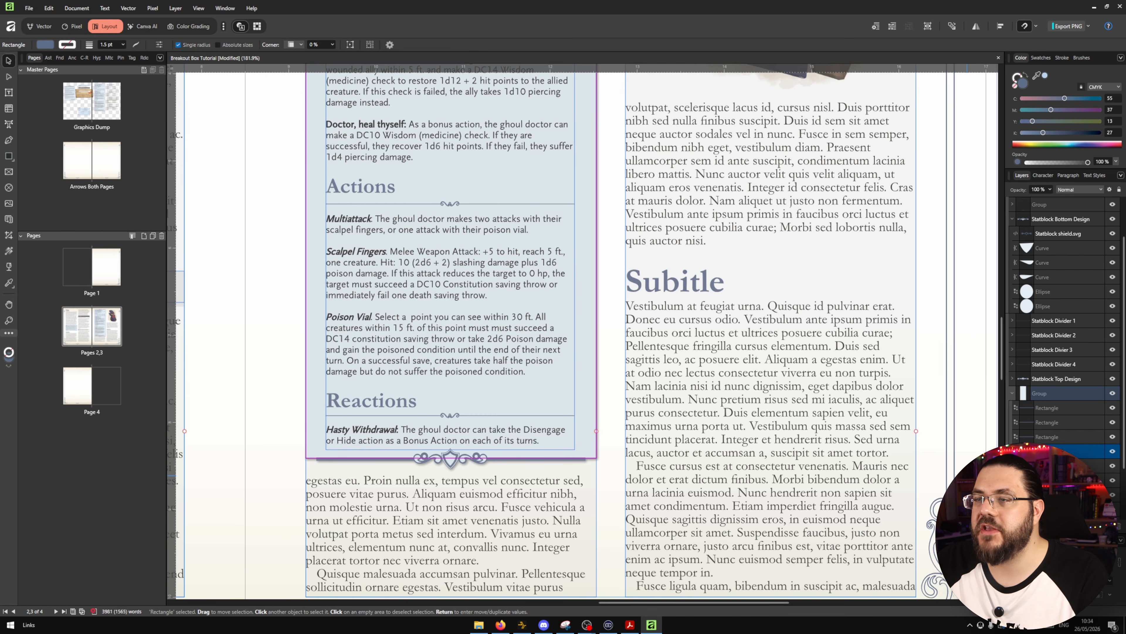
left_click_drag(594, 121, 686, 496)
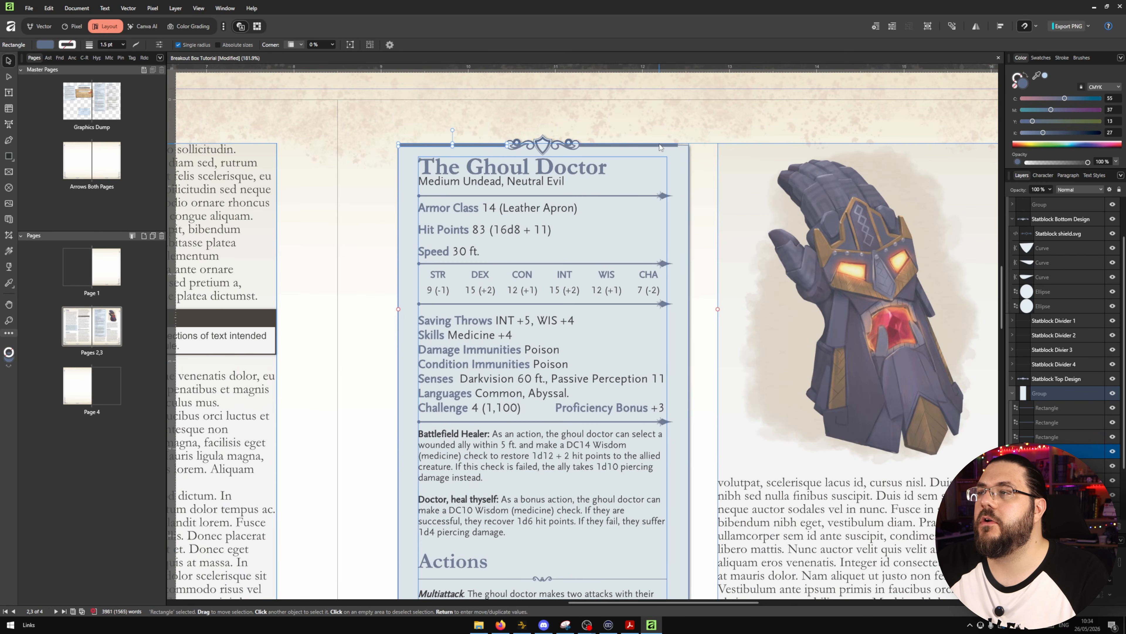
left_click(673, 147)
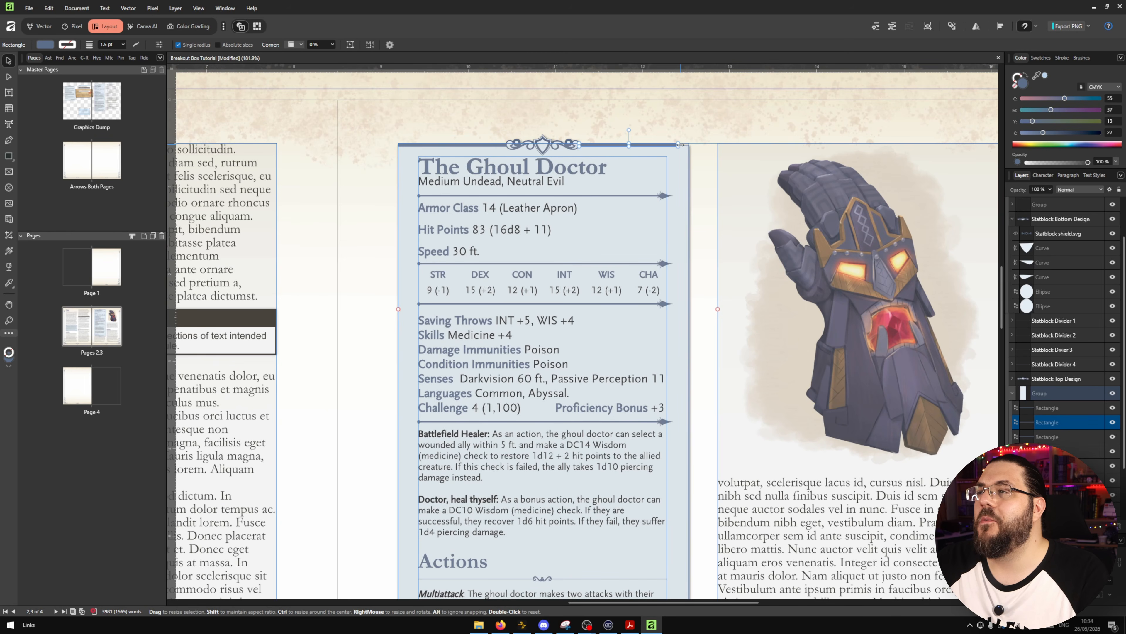
left_click_drag(681, 145, 689, 144)
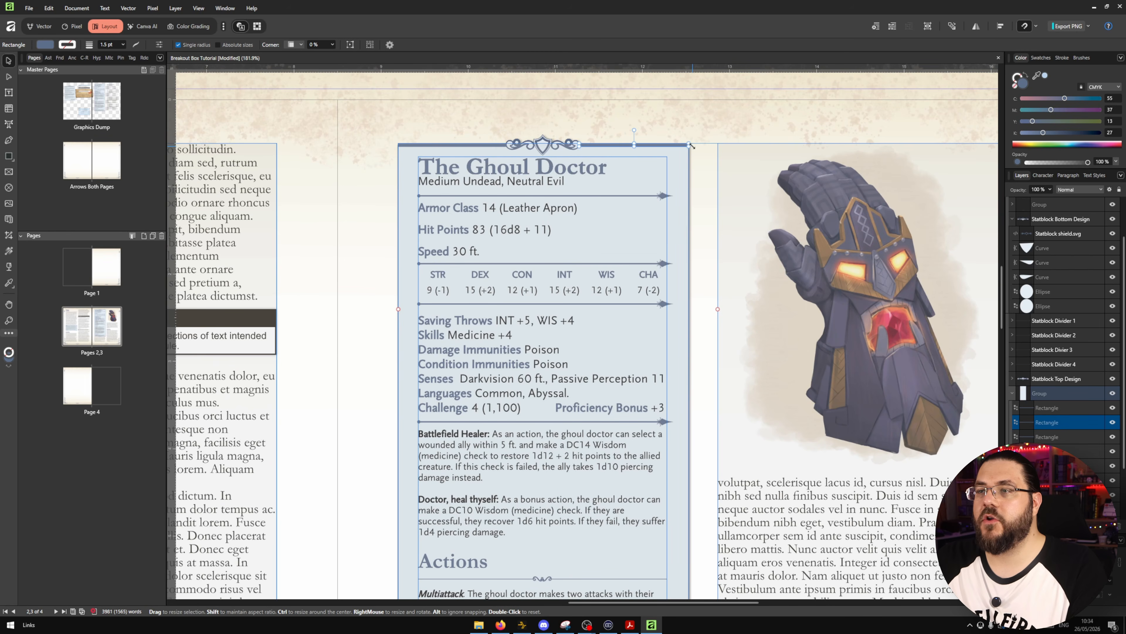
left_click(717, 110)
- Try to widen the Ghoul Doctor statblock's background rectangle so it spans page 3's second text column too
scroll(591, 201, "down", 5)
left_click_drag(590, 196, 575, 162)
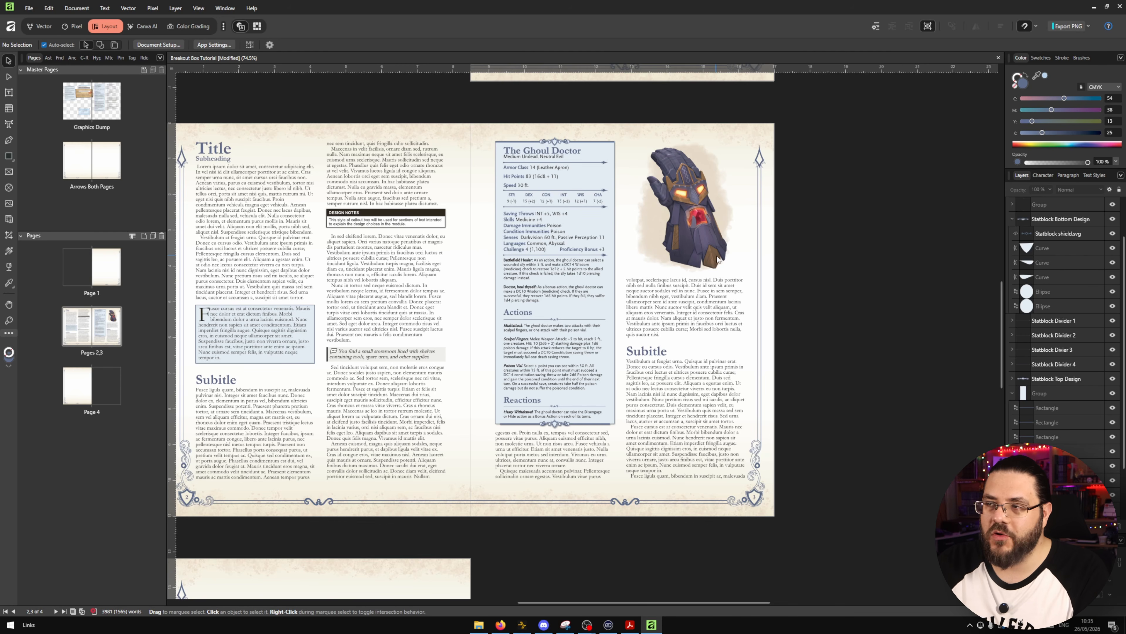
left_click(615, 236)
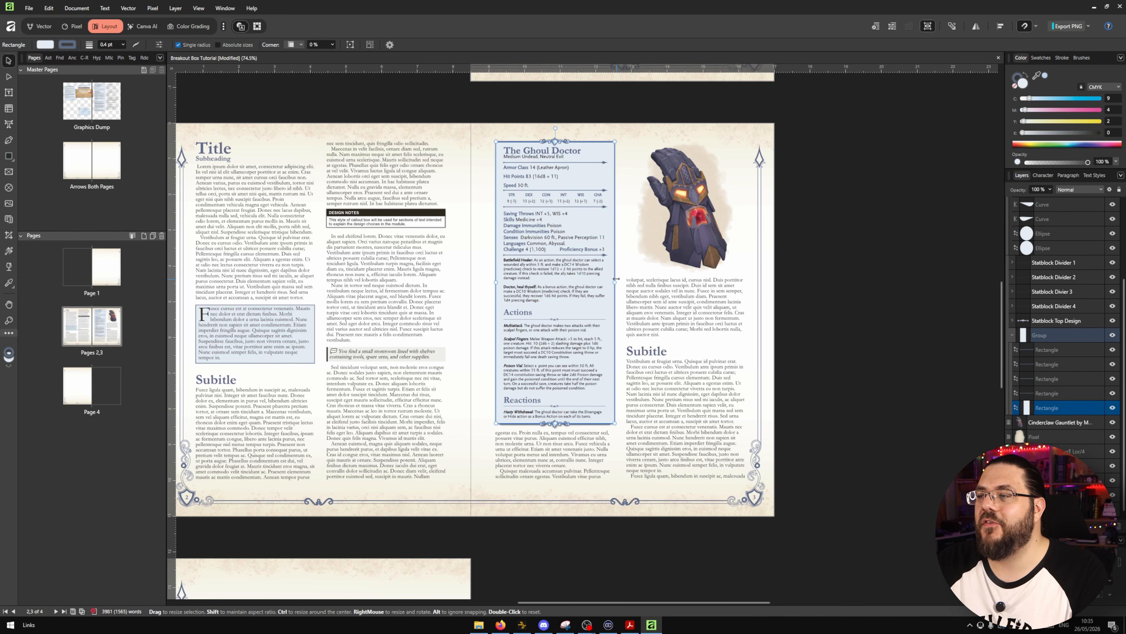
left_click_drag(616, 278, 751, 279)
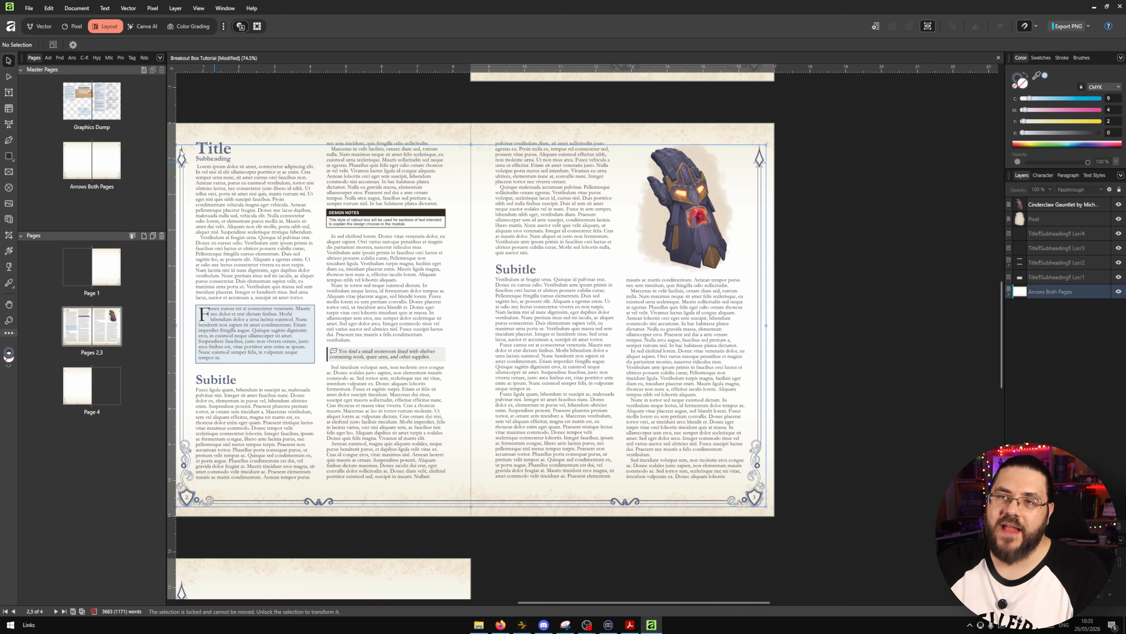
- Copy the Ghoul Doctor "Creator of Twisted Life" statblock from the Graphics Dump master page and place it over page 3's first text column
double_click(107, 100)
left_click_drag(945, 480, 767, 108)
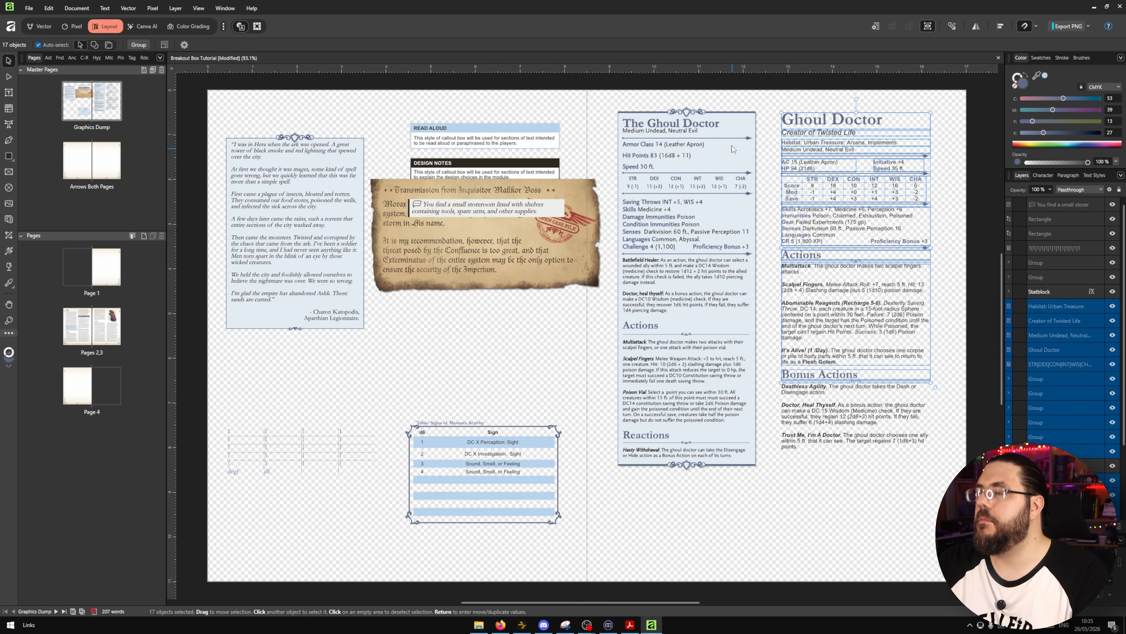
left_click_drag(868, 163, 778, 148)
double_click(108, 325)
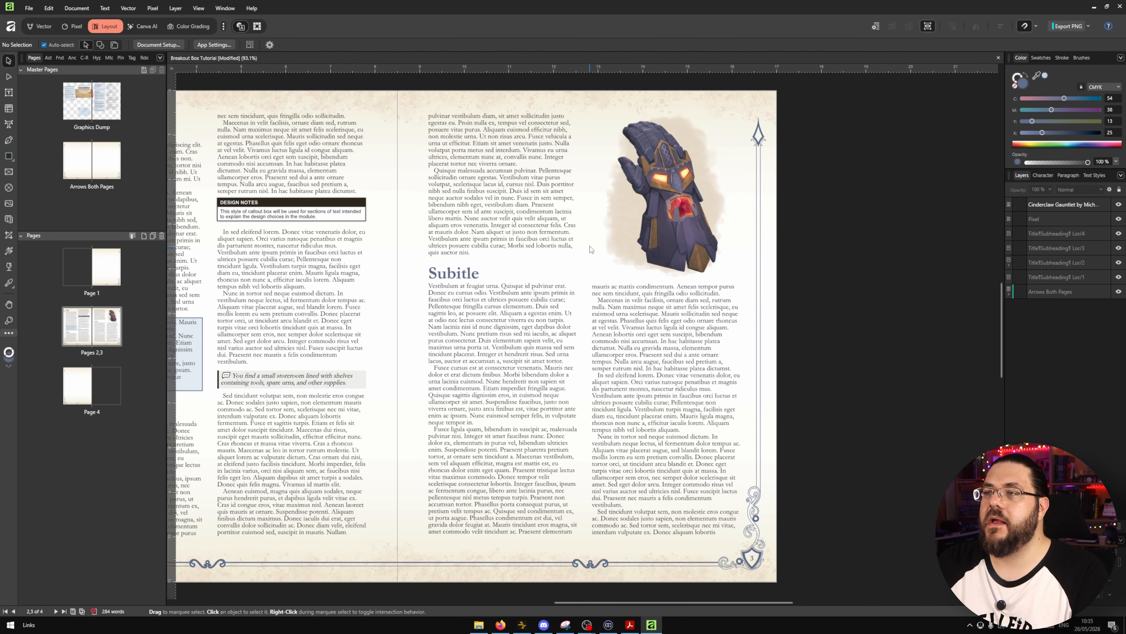
key("ctrl+v")
left_click_drag(662, 172, 500, 173)
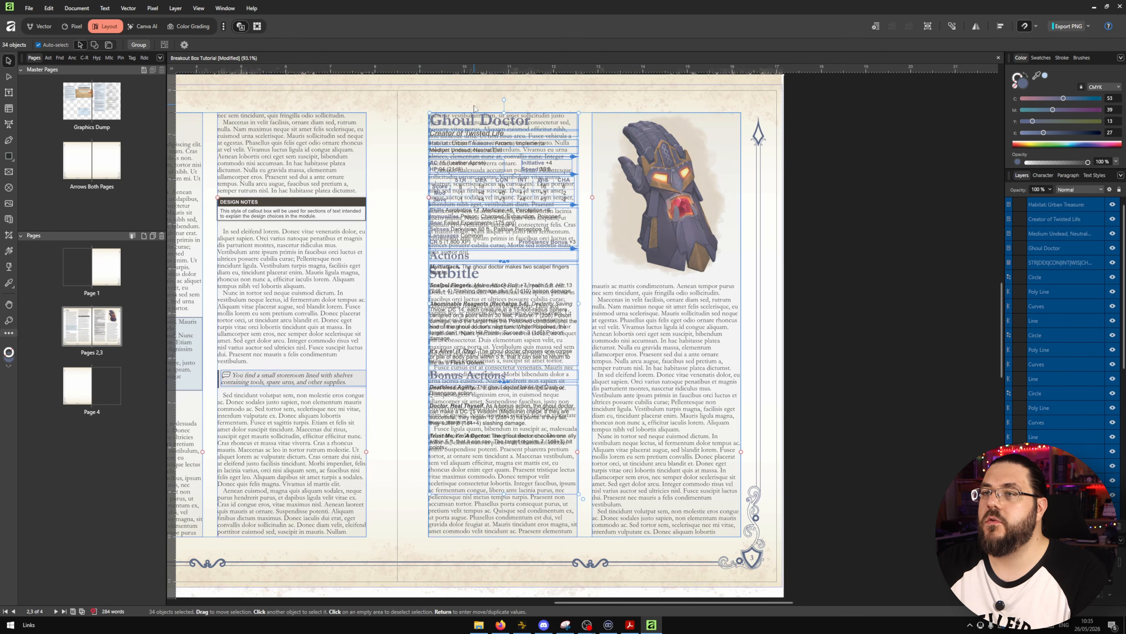
- Collapse page 3's first-column body text frame down to its lower edge so its text flows on into the second column
scroll(463, 111, "up", 5)
scroll(456, 123, "down", 6)
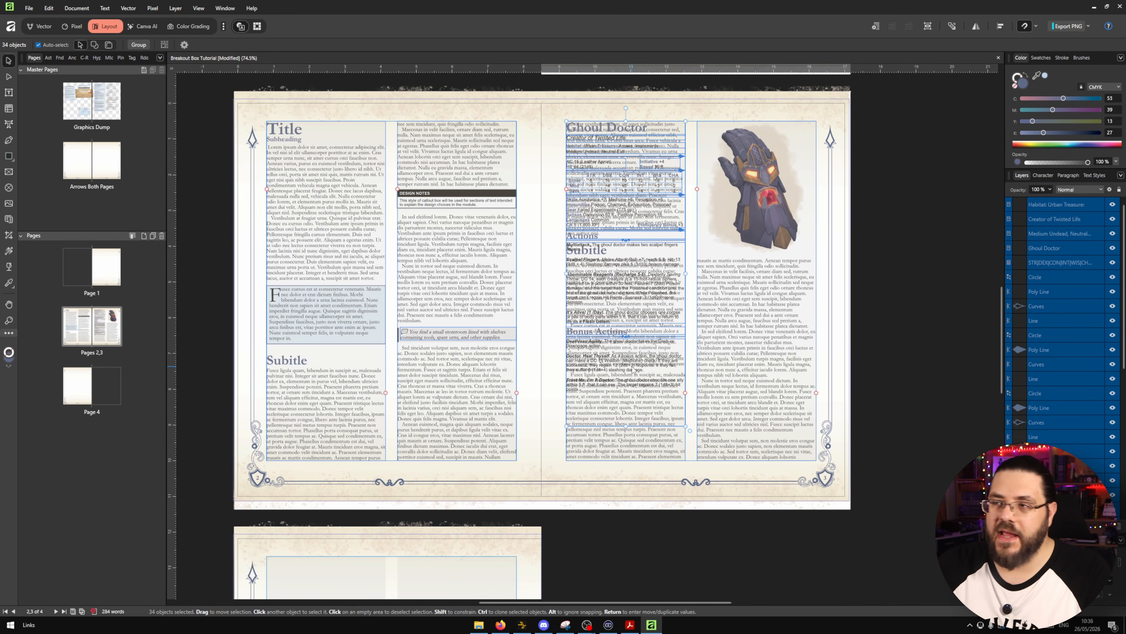
left_click(615, 448)
left_click_drag(625, 120, 646, 460)
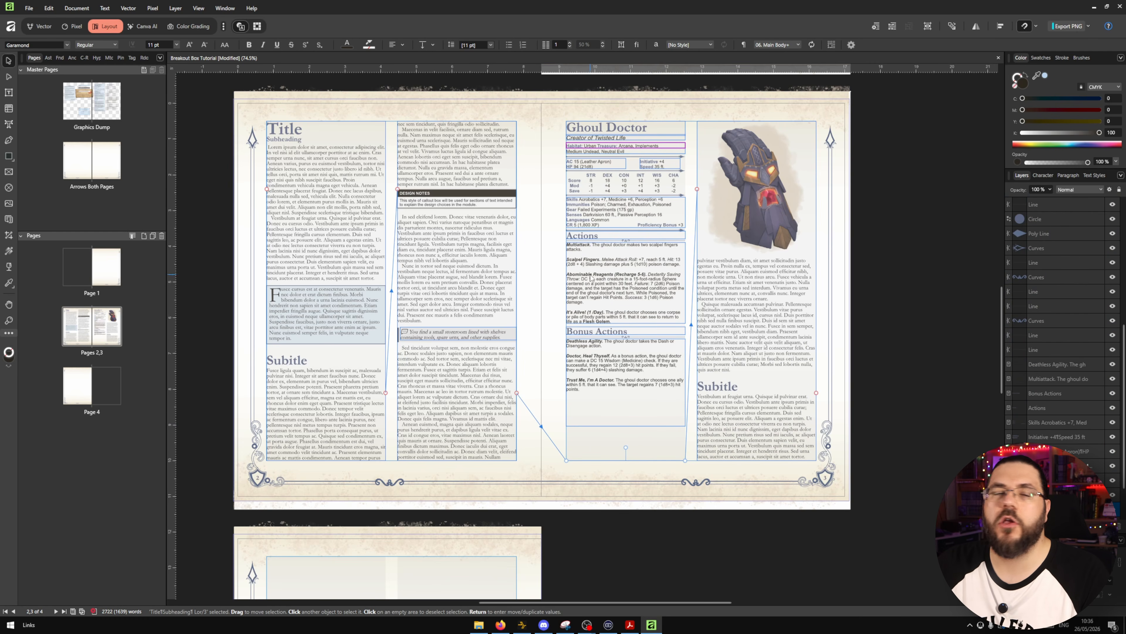
left_click(543, 216)
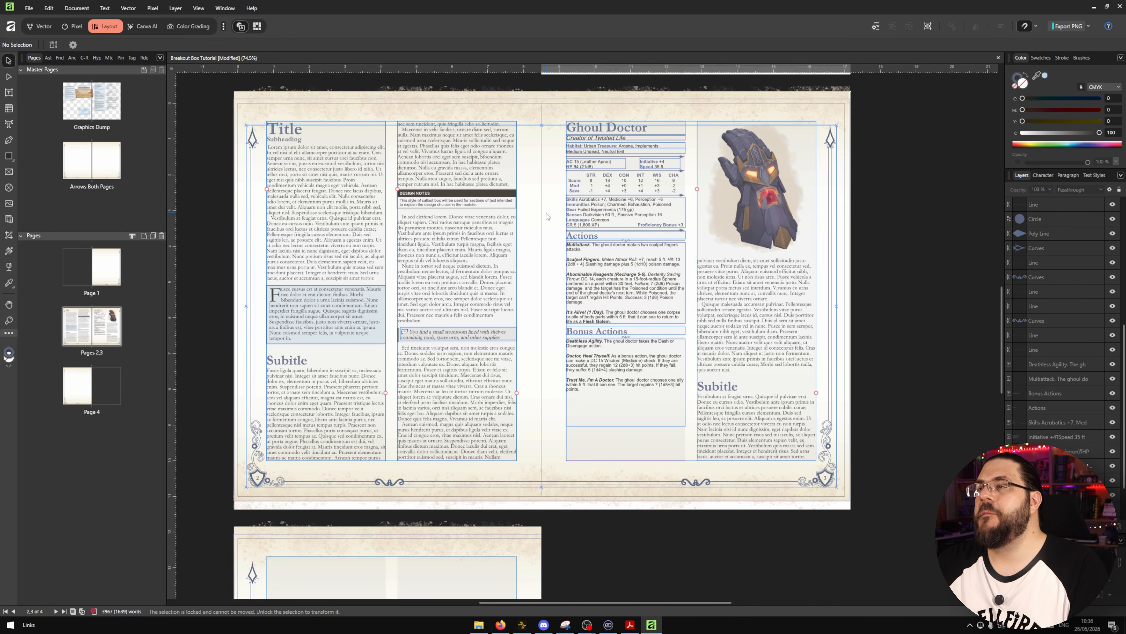
- Examine the statblock's separate text frames for the name, subtitle and creature type, plus the ability score table
scroll(677, 129, "up", 5)
key("w")
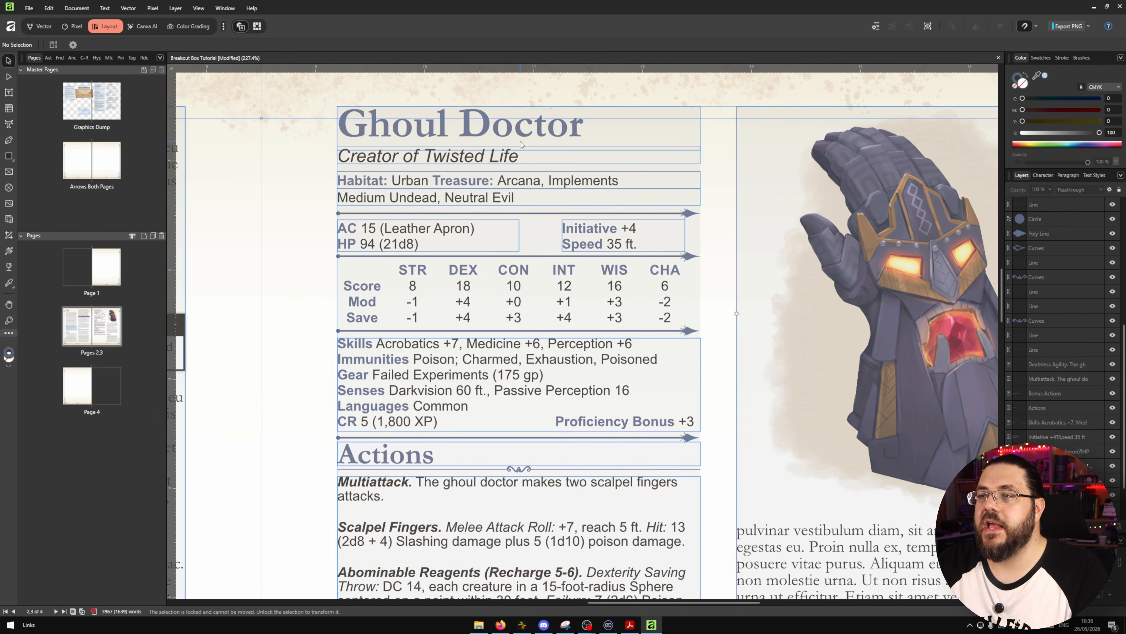
left_click_drag(531, 130, 534, 181)
left_click(441, 177)
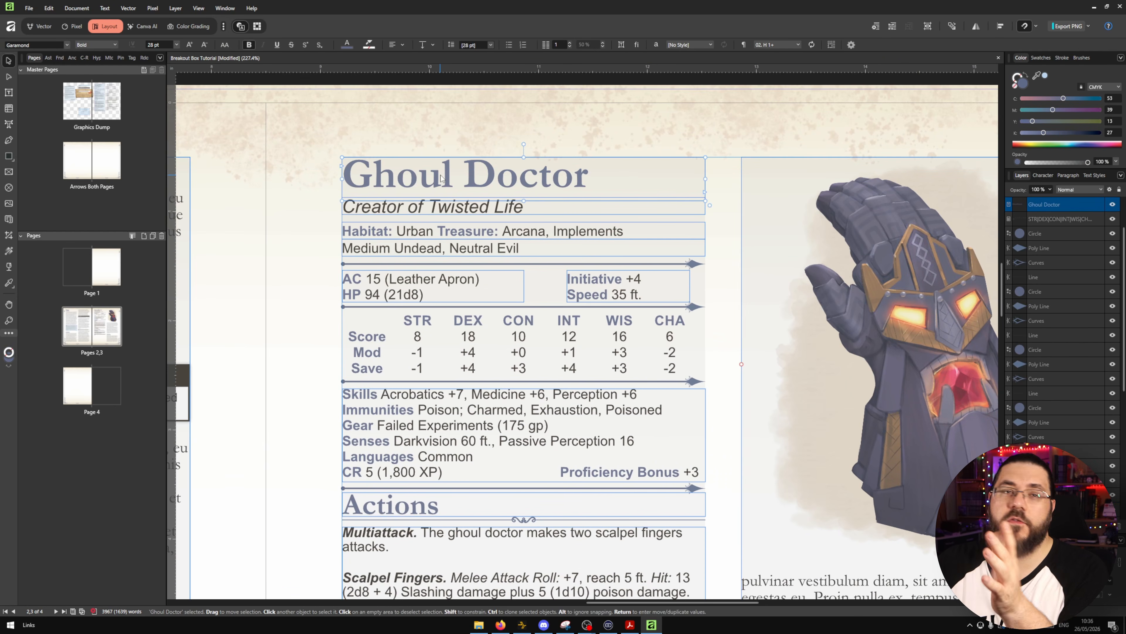
left_click(447, 209)
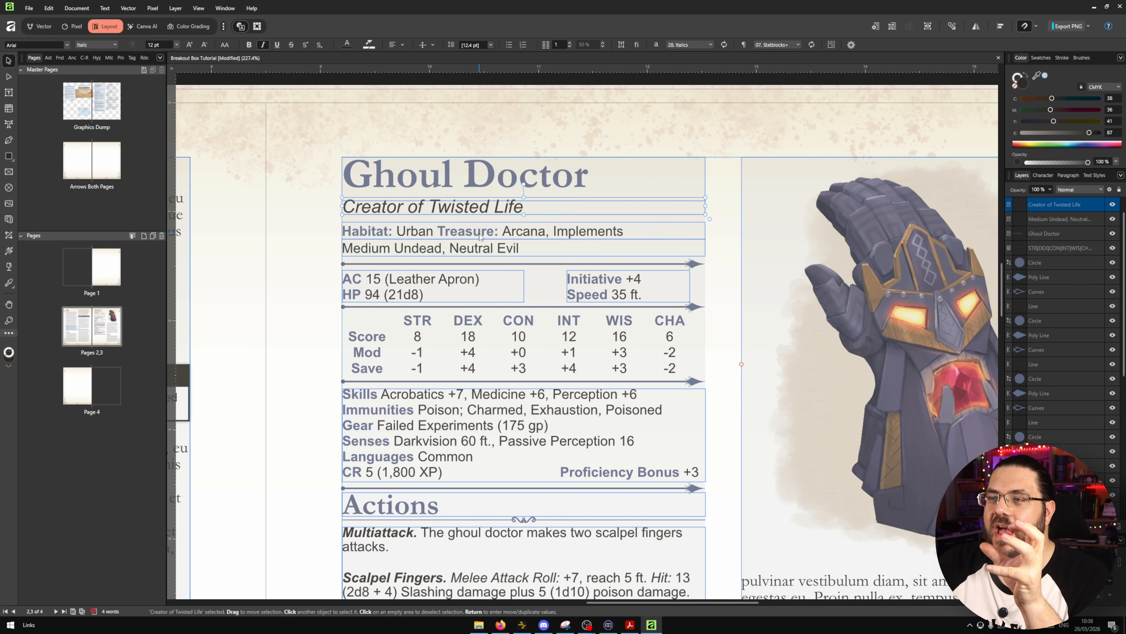
left_click(474, 250)
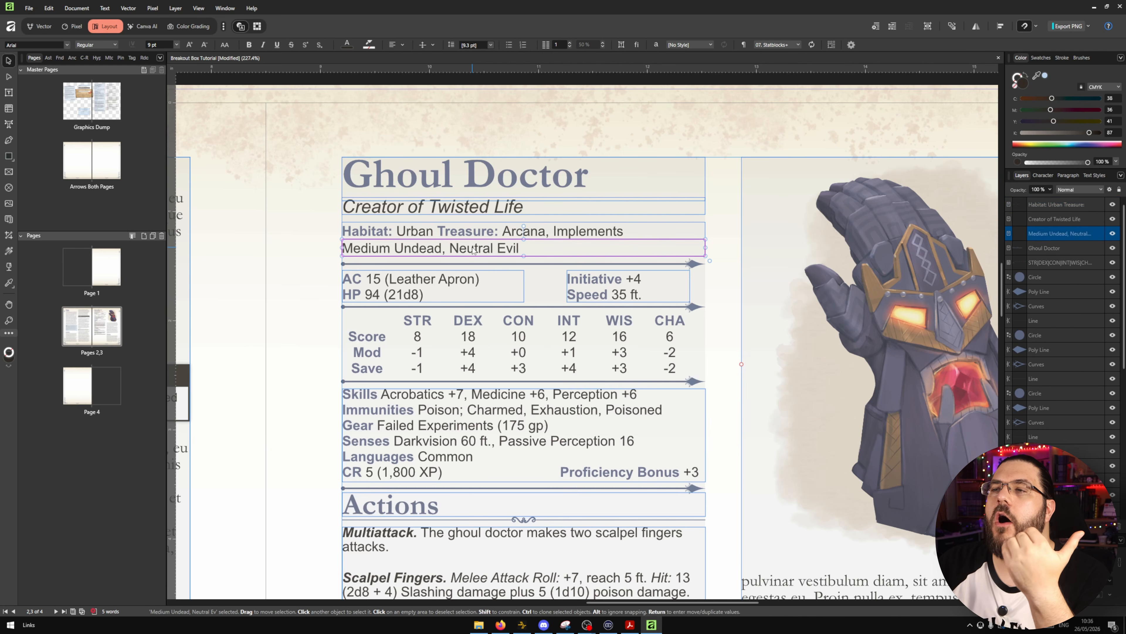
scroll(477, 262, "down", 3)
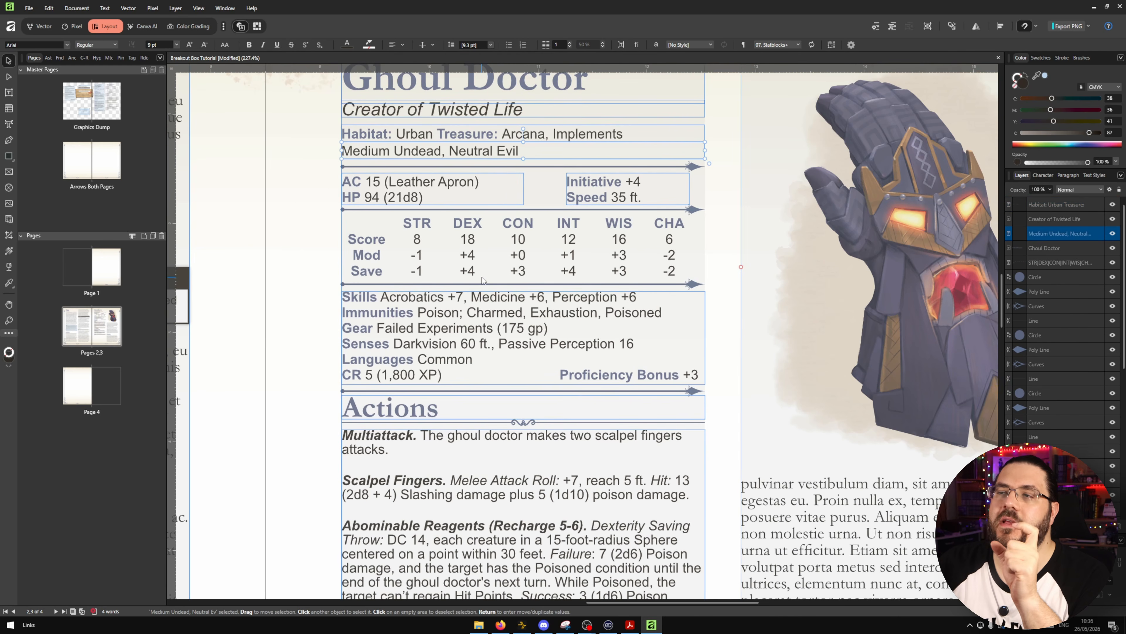
left_click(487, 247)
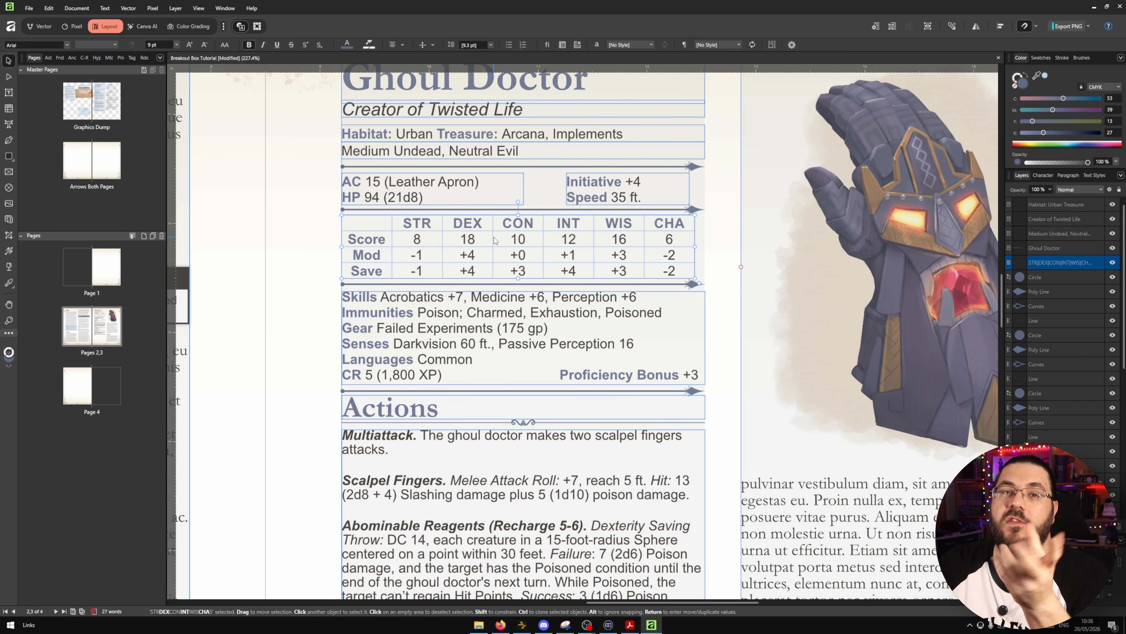
scroll(495, 240, "down", 3)
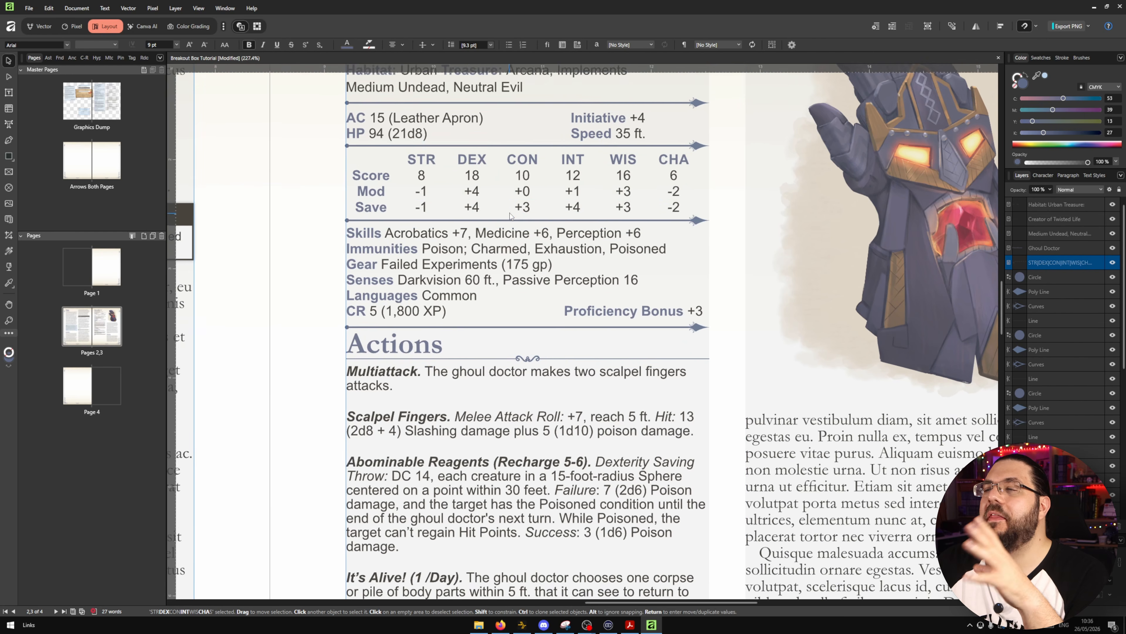
- Examine the statblock's skills and gear text frame and the text style applied to the Gear label
left_click(457, 239)
mouse_move(473, 269)
left_mouse_down()
mouse_move(454, 275)
mouse_move(513, 269)
mouse_move(467, 255)
left_mouse_up()
key("ctrl+z")
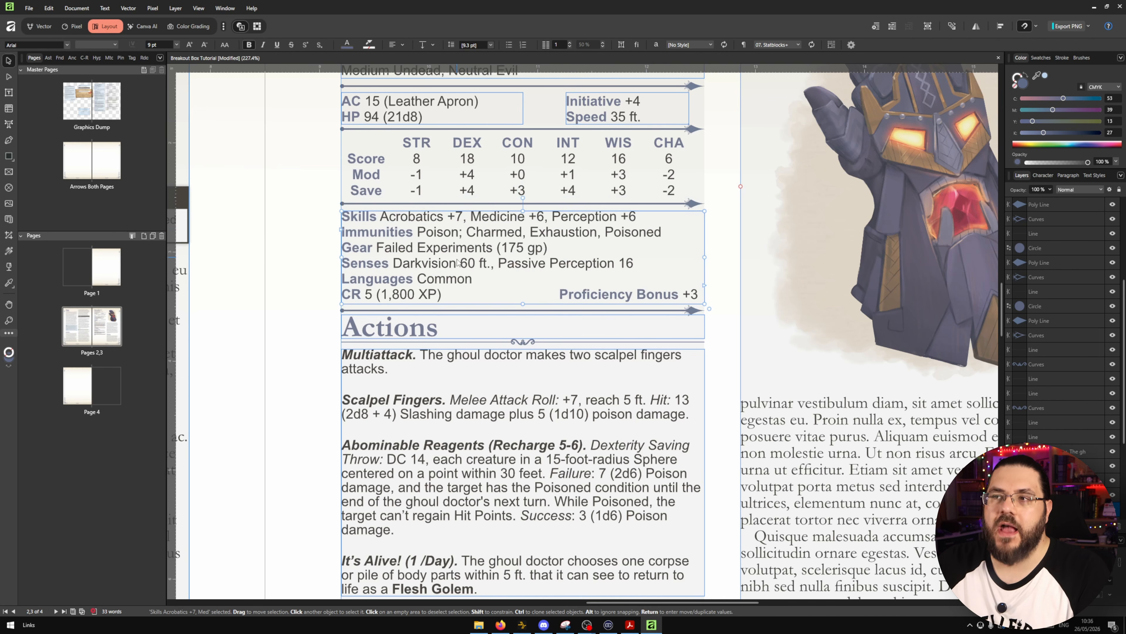
scroll(461, 249, "down", 1)
double_click(473, 224)
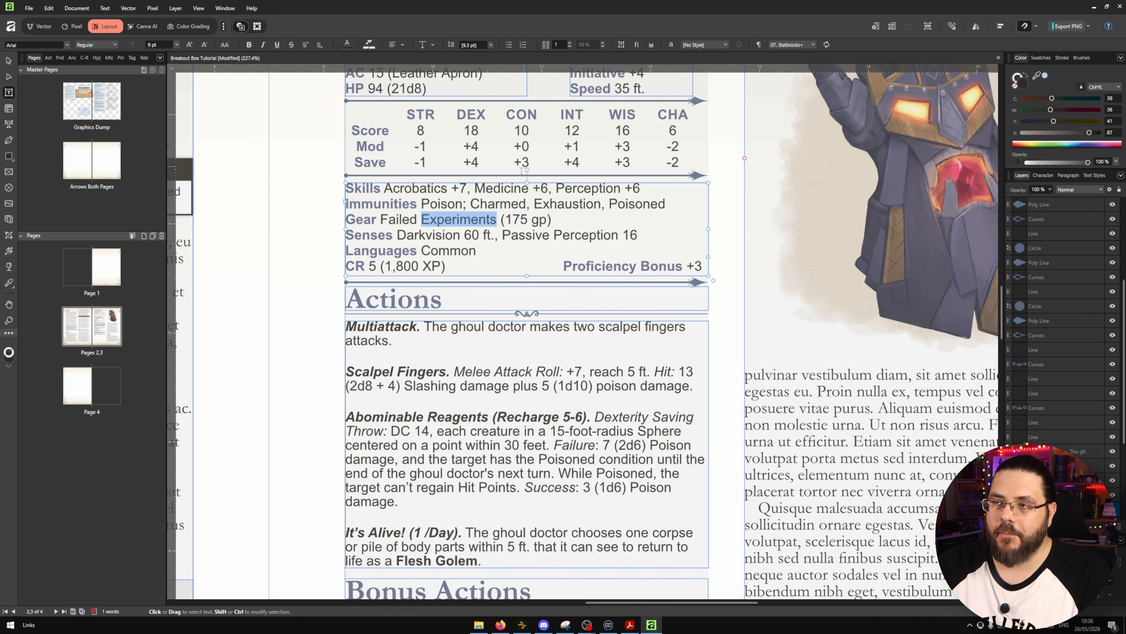
left_click(361, 219)
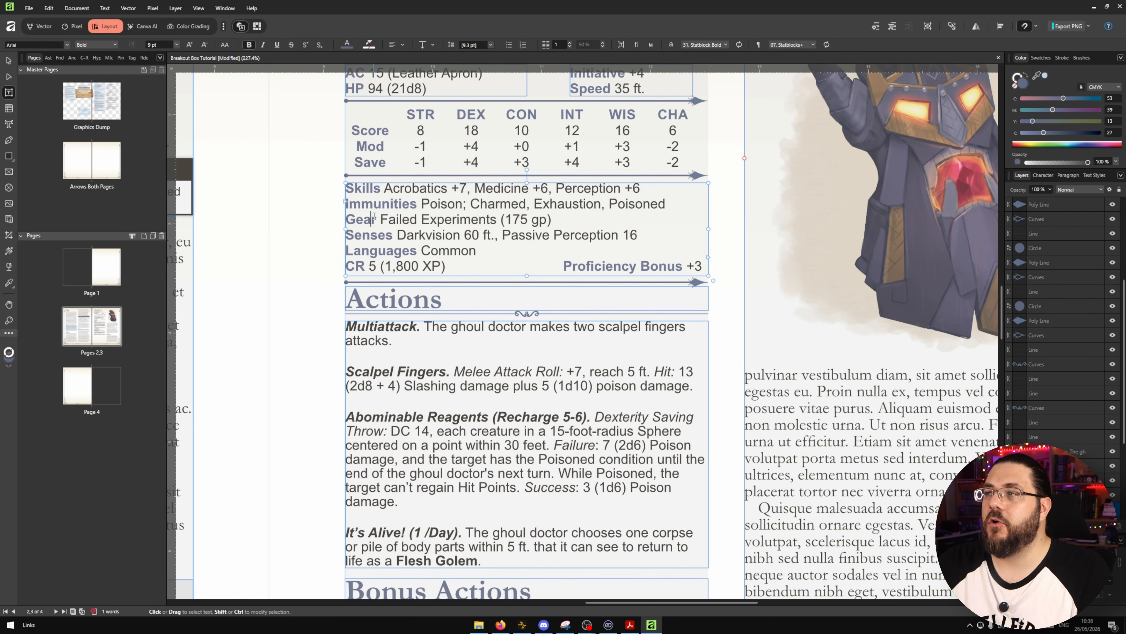
double_click(360, 219)
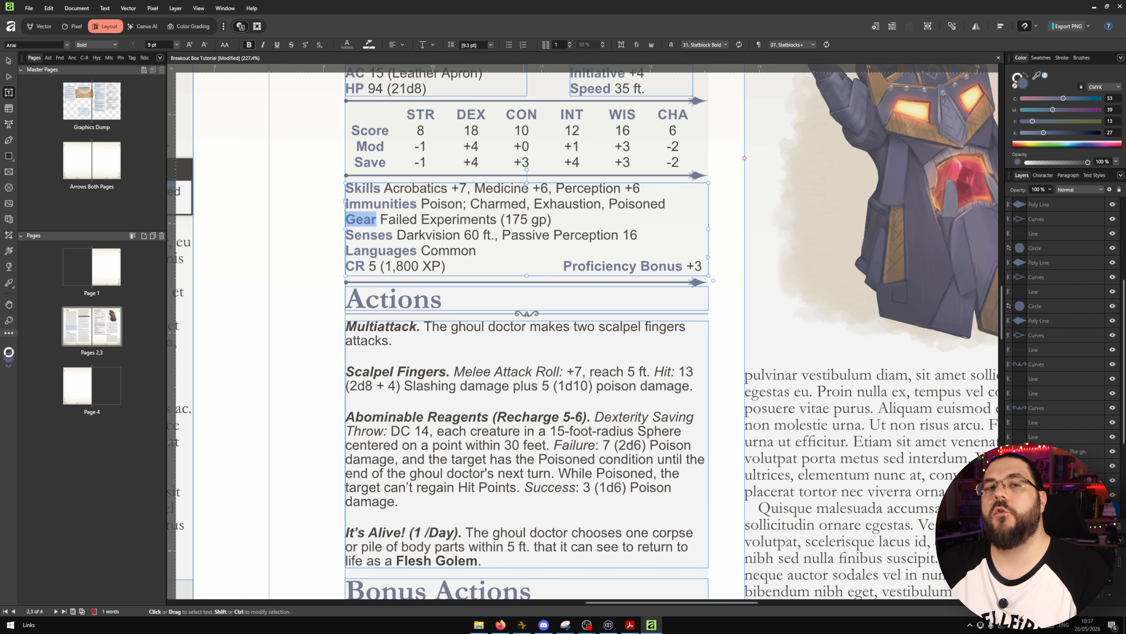
scroll(463, 218, "up", 2)
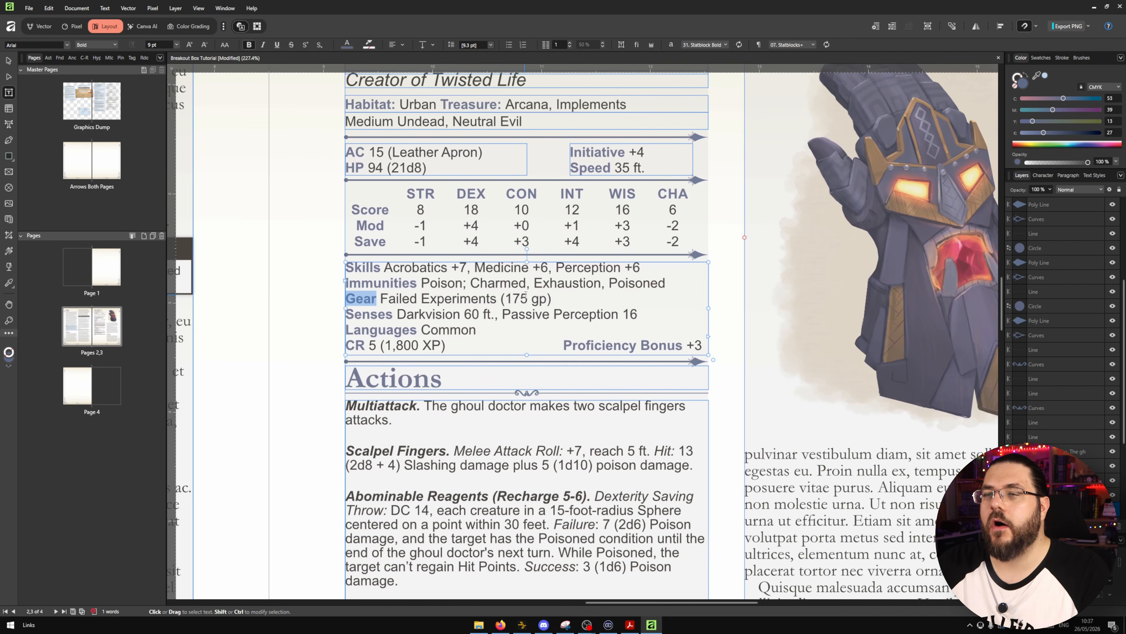
left_click_drag(269, 423, 391, 263)
key("Escape")
key("Escape")
- Shorten the Bonus Actions text frame to fit its text and move the Actions and Bonus Actions sections down to the column's lower edge
scroll(332, 216, "down", 3)
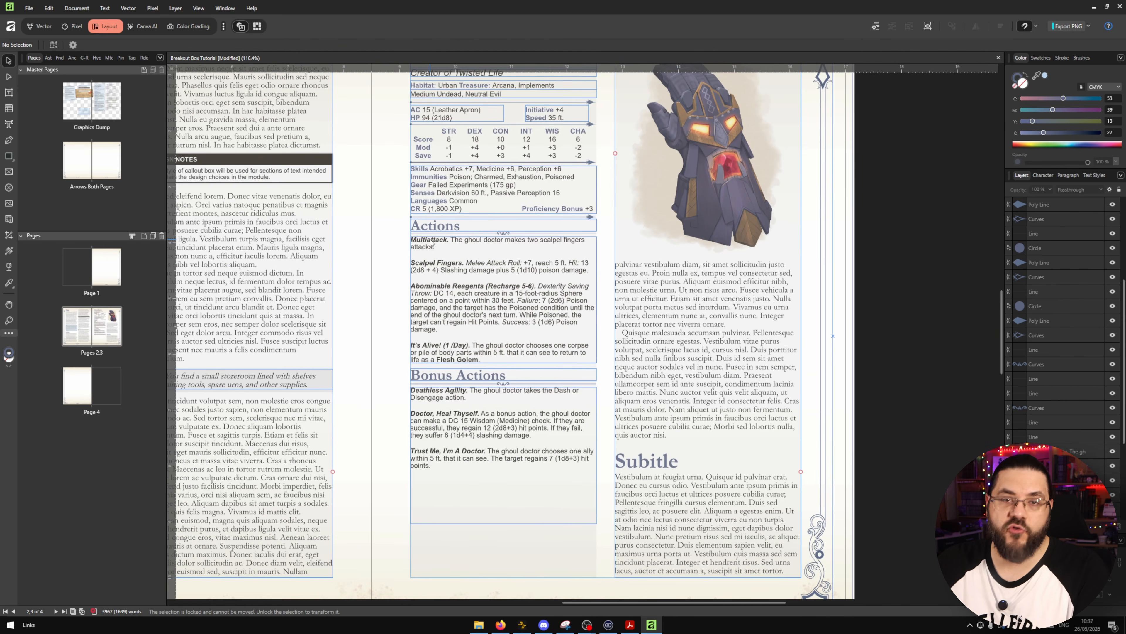
left_click(476, 512)
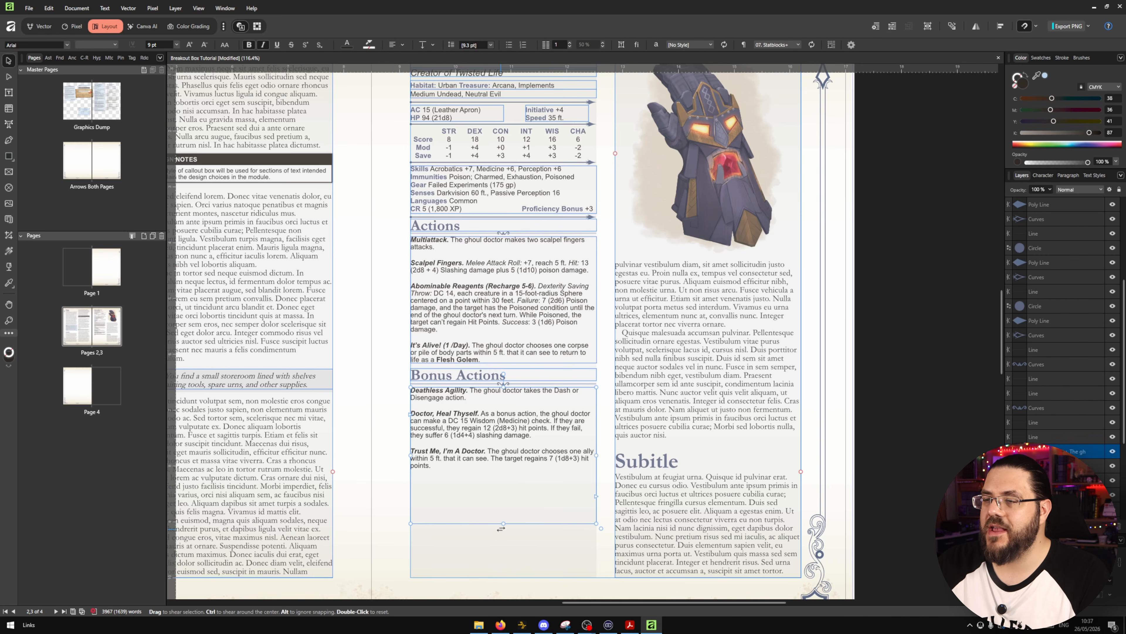
left_click_drag(504, 523, 503, 473)
left_click(398, 498)
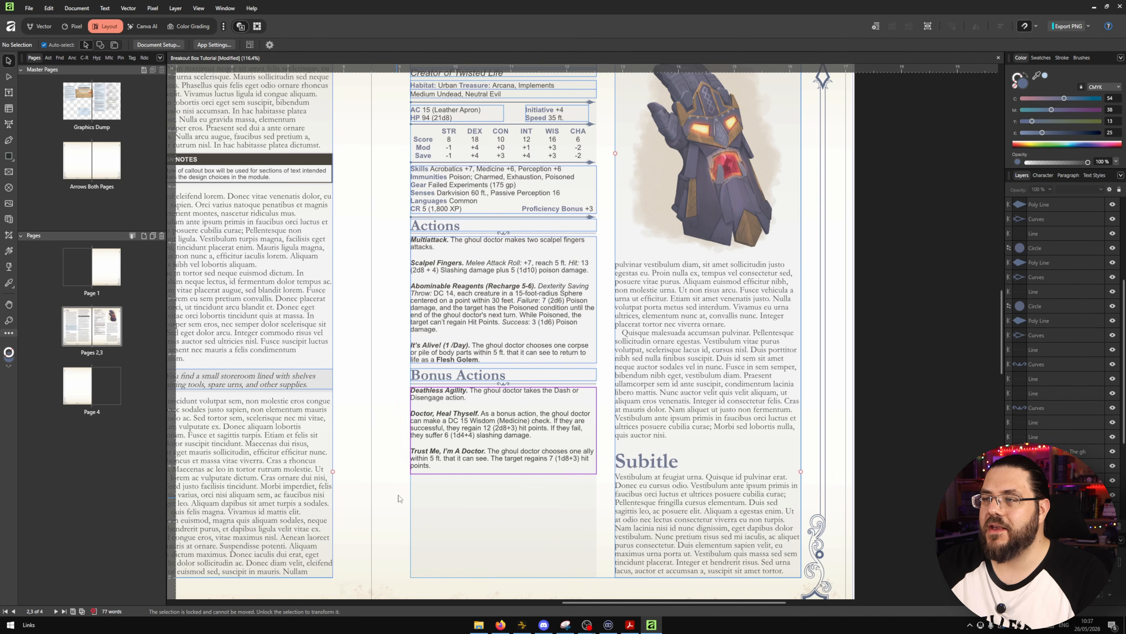
left_click_drag(399, 497, 564, 349)
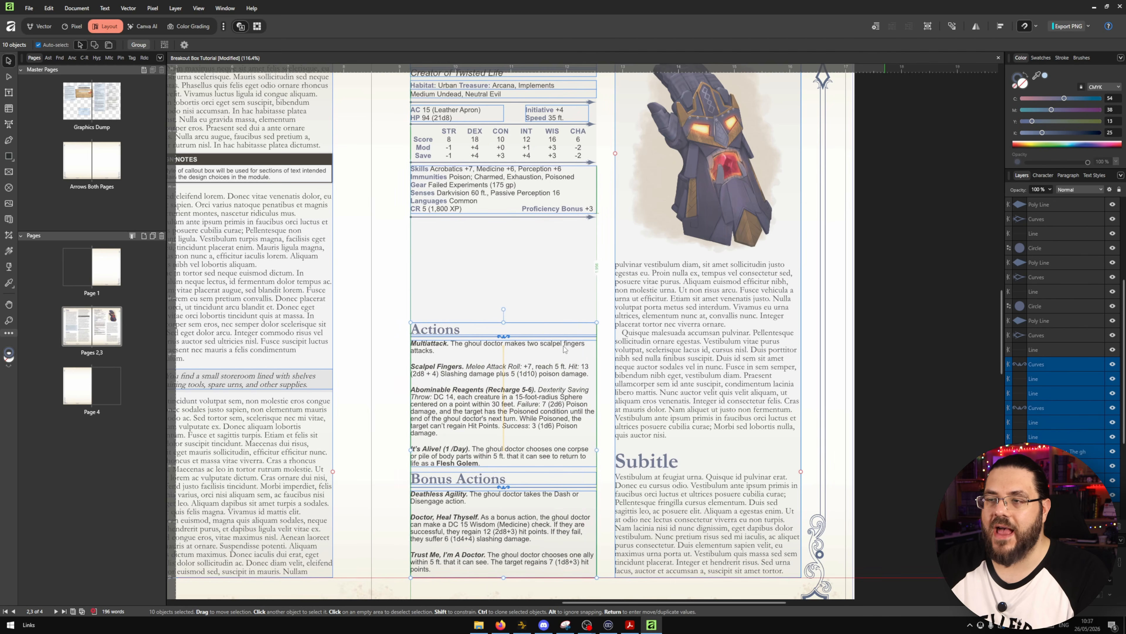
- Duplicate the Actions section into the gap above it and shorten the copy's text frame to end above the original heading
left_click_drag(390, 287, 606, 465)
left_click_drag(542, 430, 542, 325)
left_click(525, 311)
left_click_drag(504, 362, 505, 317)
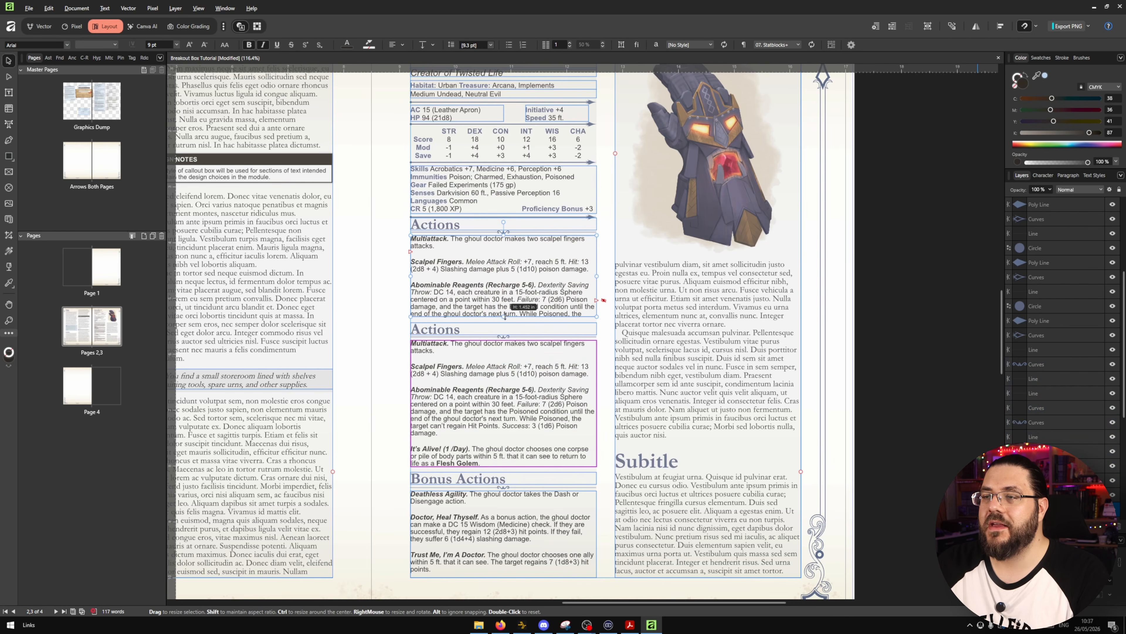
- Retitle the duplicated section "Traits" and replace its body text with filler text
triple_click(442, 223)
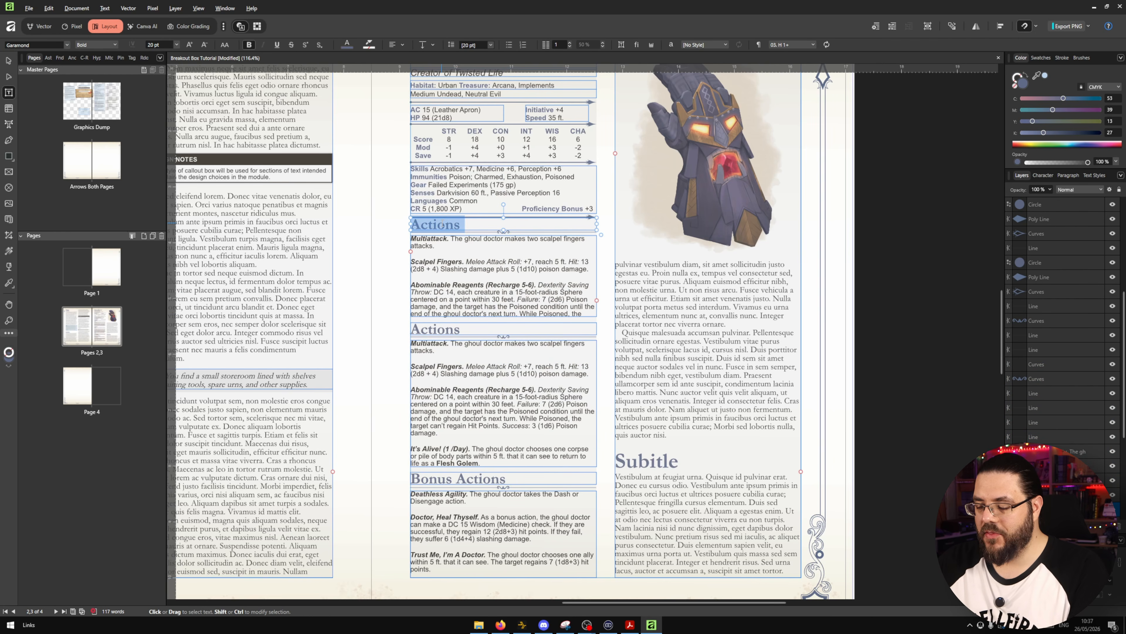
type("Traits")
left_click(445, 270)
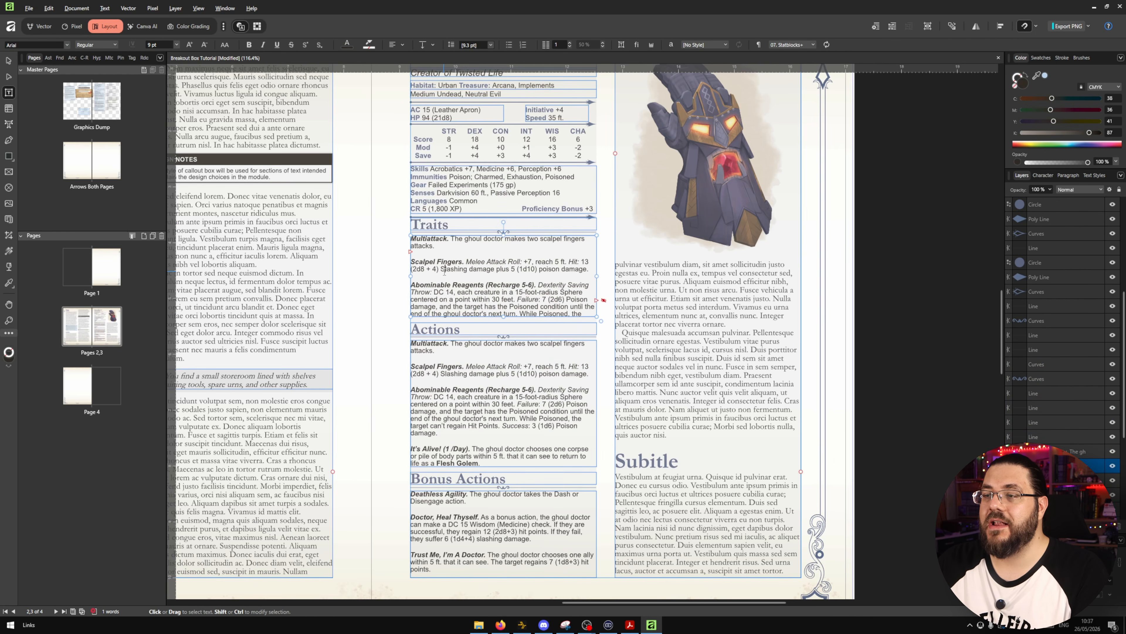
key("ctrl+a")
right_click(468, 261)
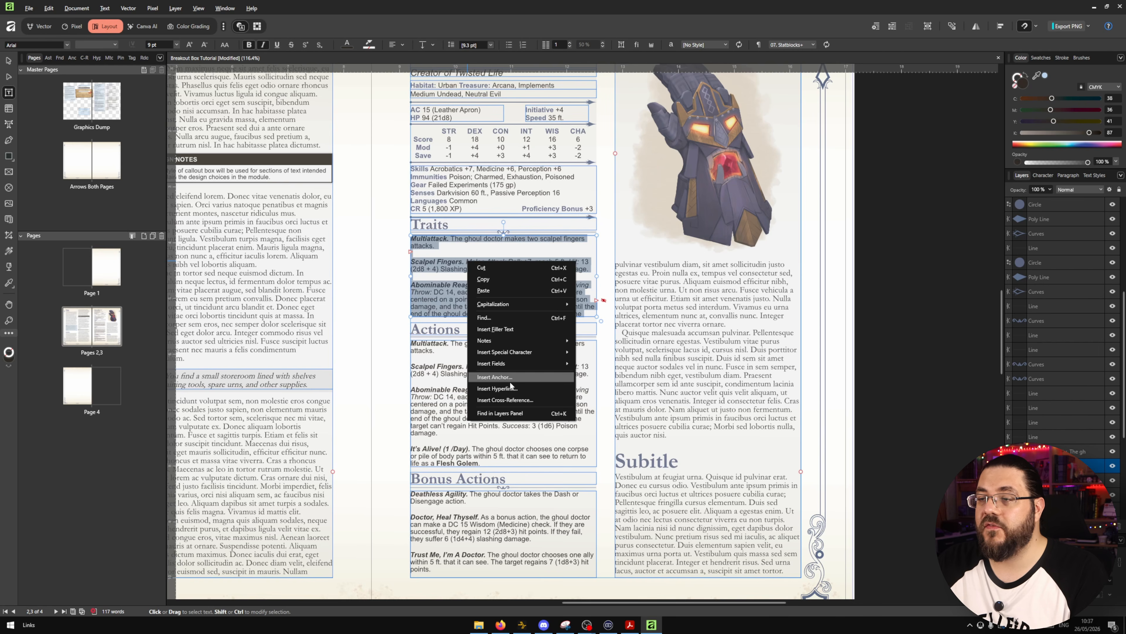
left_click(495, 329)
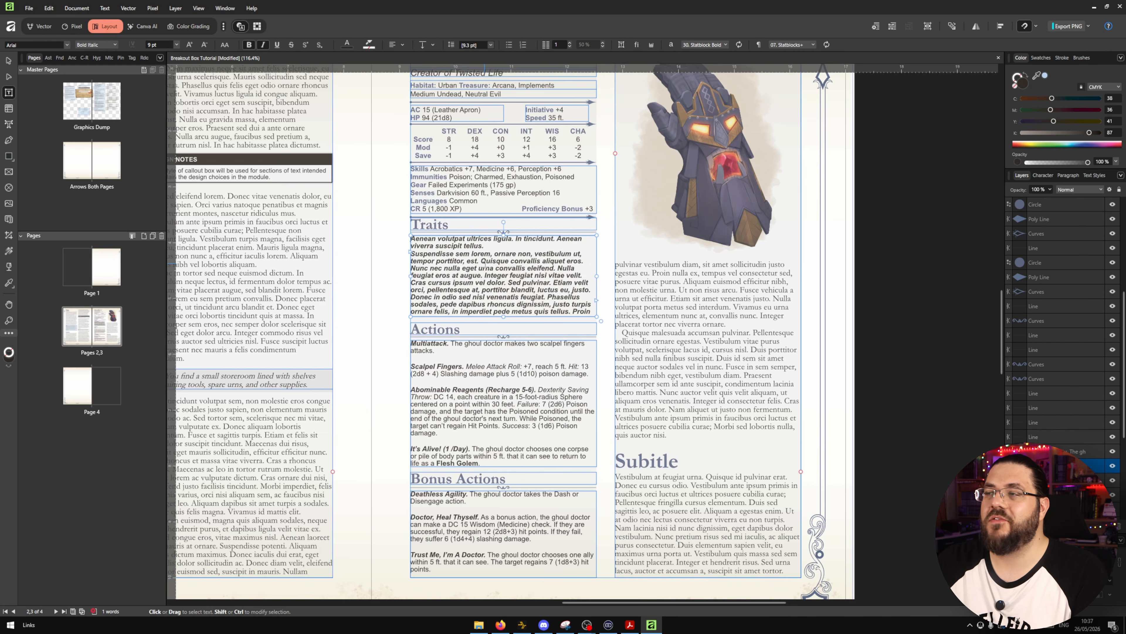
- Remove the bold and italic formatting from all of the Traits filler text
key("ctrl+a")
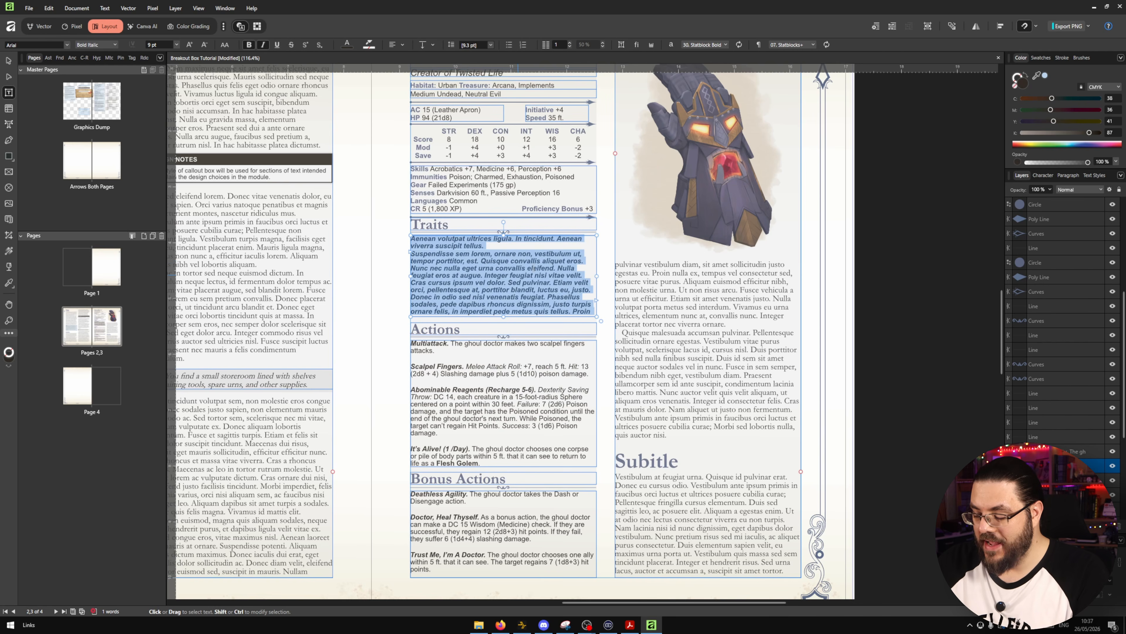
key("ctrl+b")
key("ctrl+i")
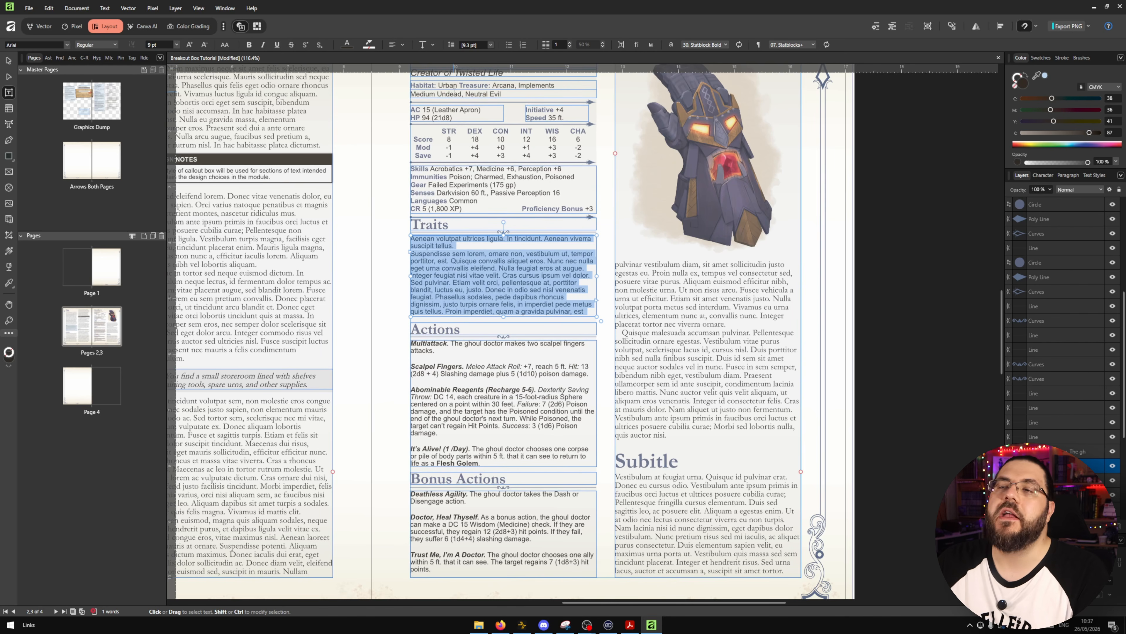
left_click(386, 296)
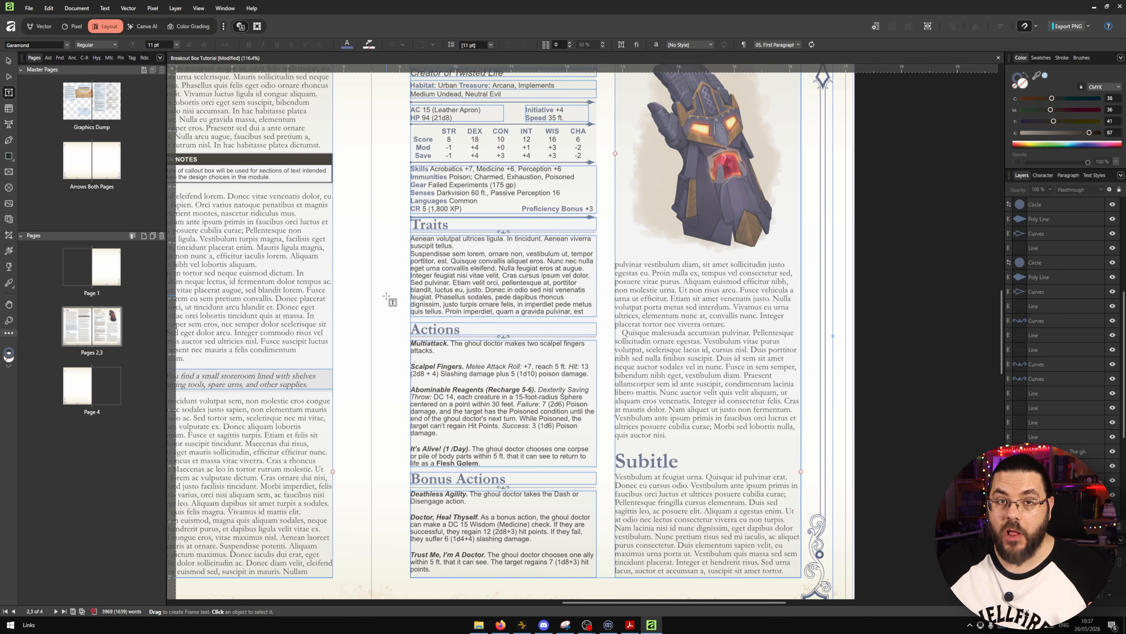
- Preview the Ghoul Doctor statblock without text frame outlines and guides
key("v")
left_click_drag(516, 136, 707, 174)
scroll(606, 151, "up", 5)
key("ctrl+shift+w")
scroll(660, 188, "down", 1)
scroll(612, 196, "up", 1)
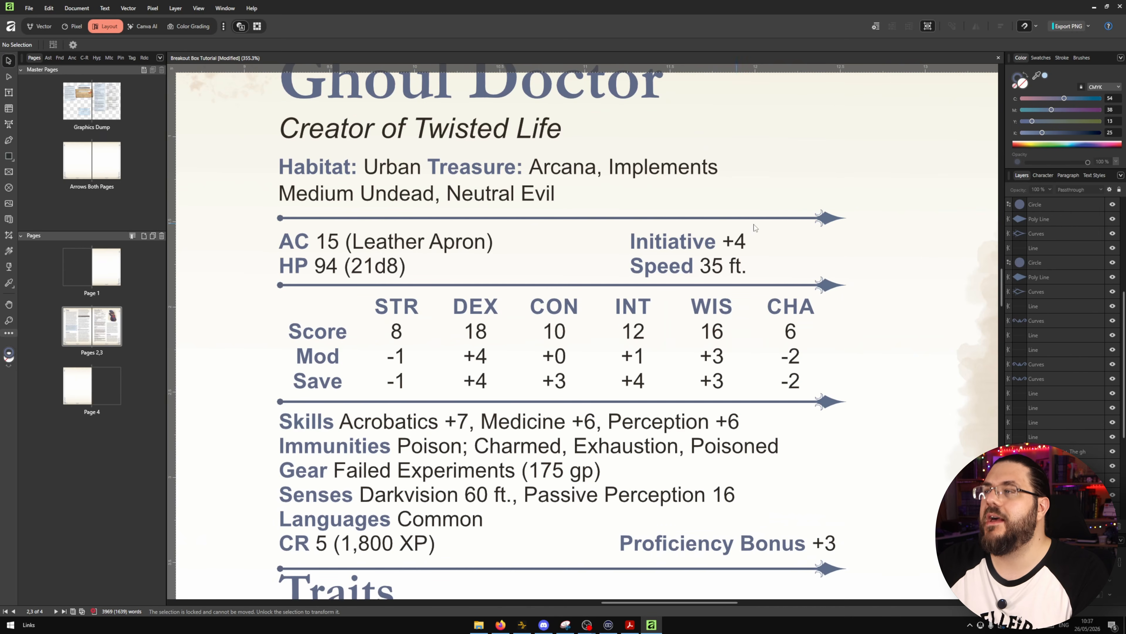
- Examine the parts of the first statblock divider: its starting circle, straight line and diamond-shaped arrowhead
left_click(835, 220)
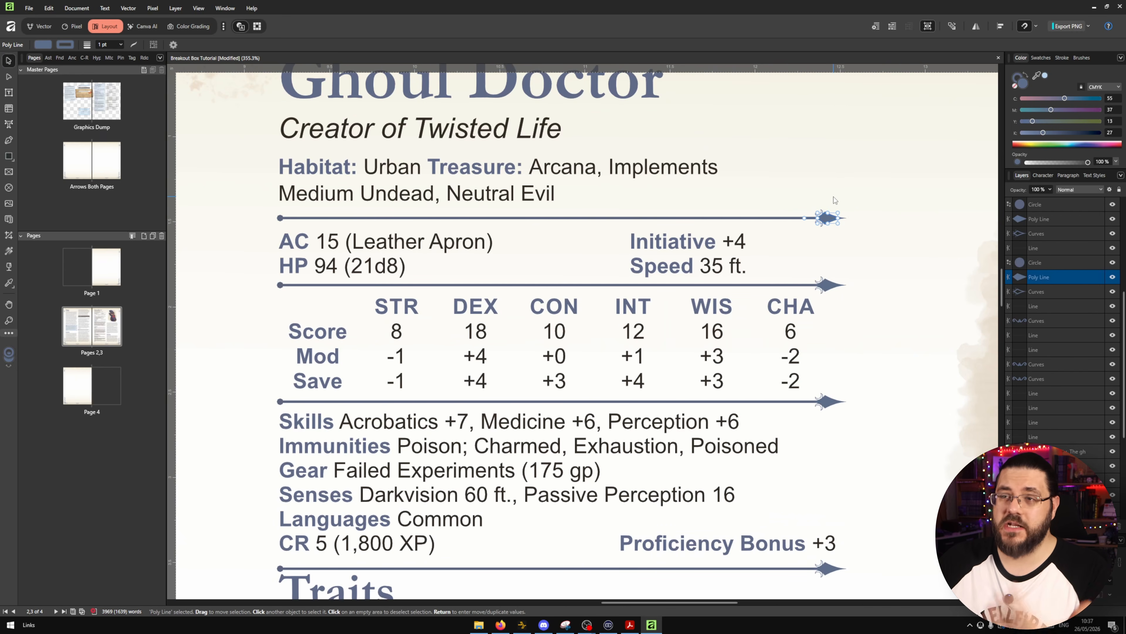
left_click(281, 218)
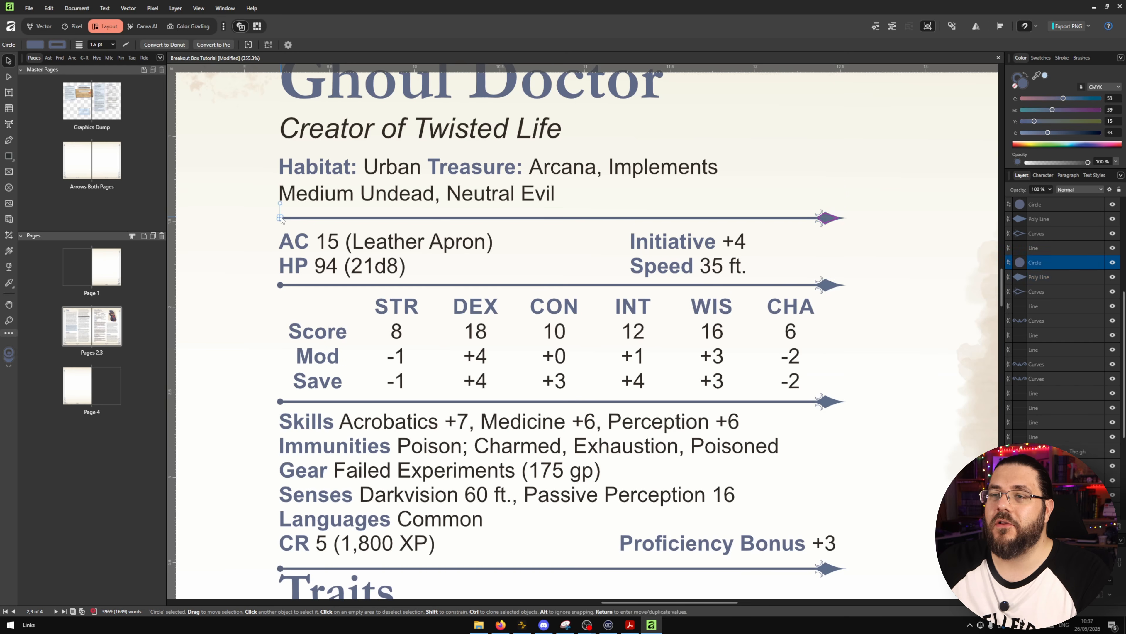
scroll(280, 218, "up", 6)
left_click(332, 217)
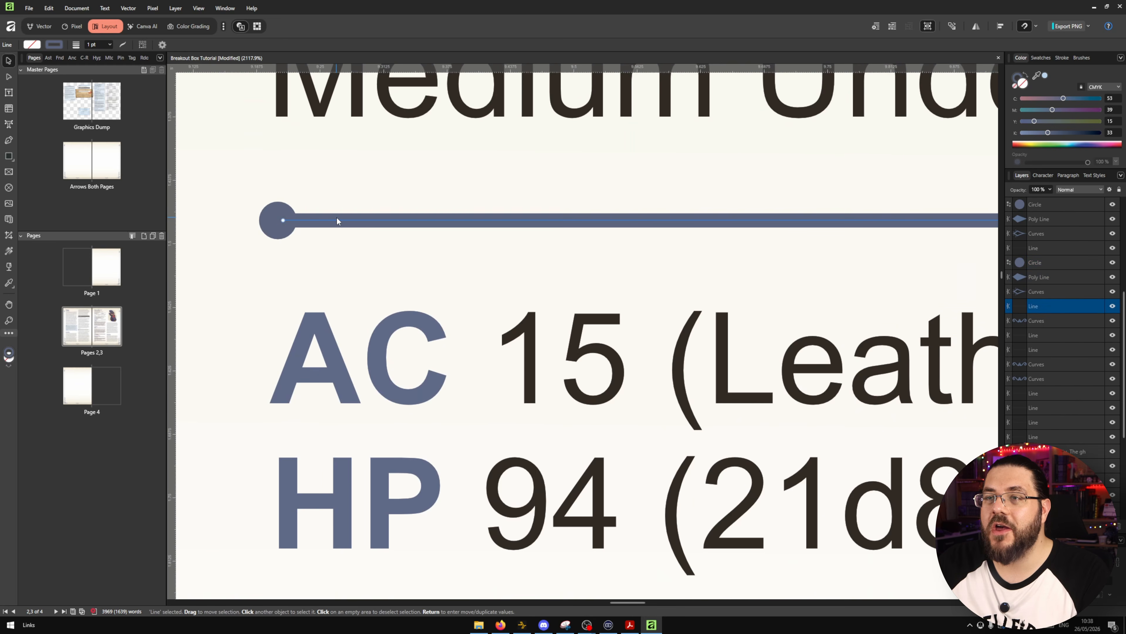
scroll(354, 217, "down", 2)
scroll(385, 209, "down", 4)
left_click_drag(865, 172, 349, 230)
left_click_drag(967, 227, 418, 214)
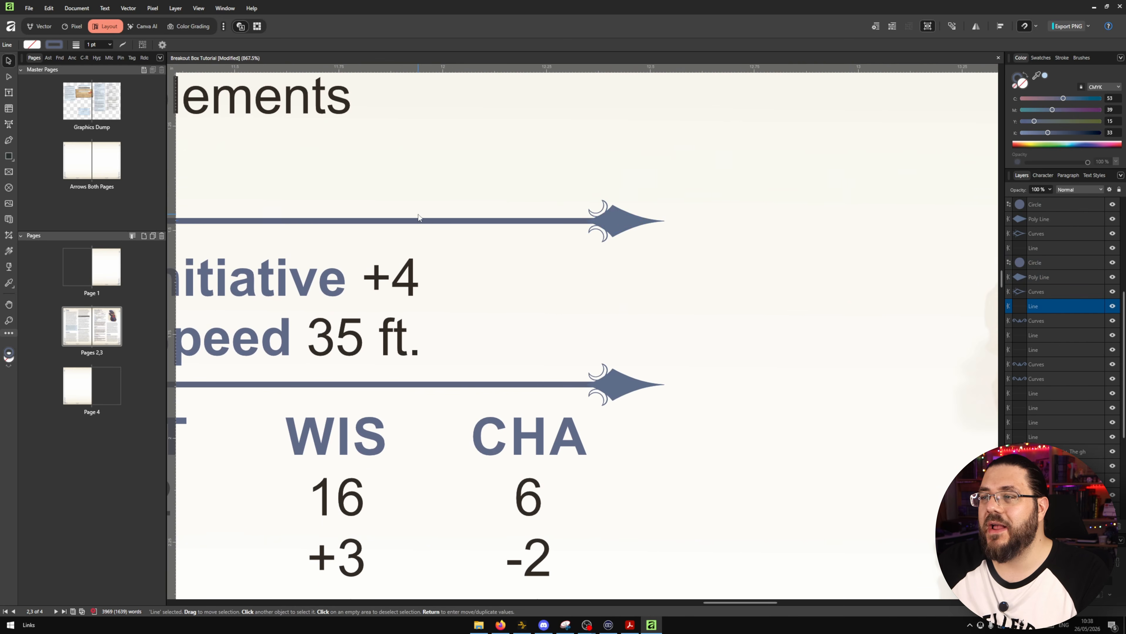
left_click(614, 219)
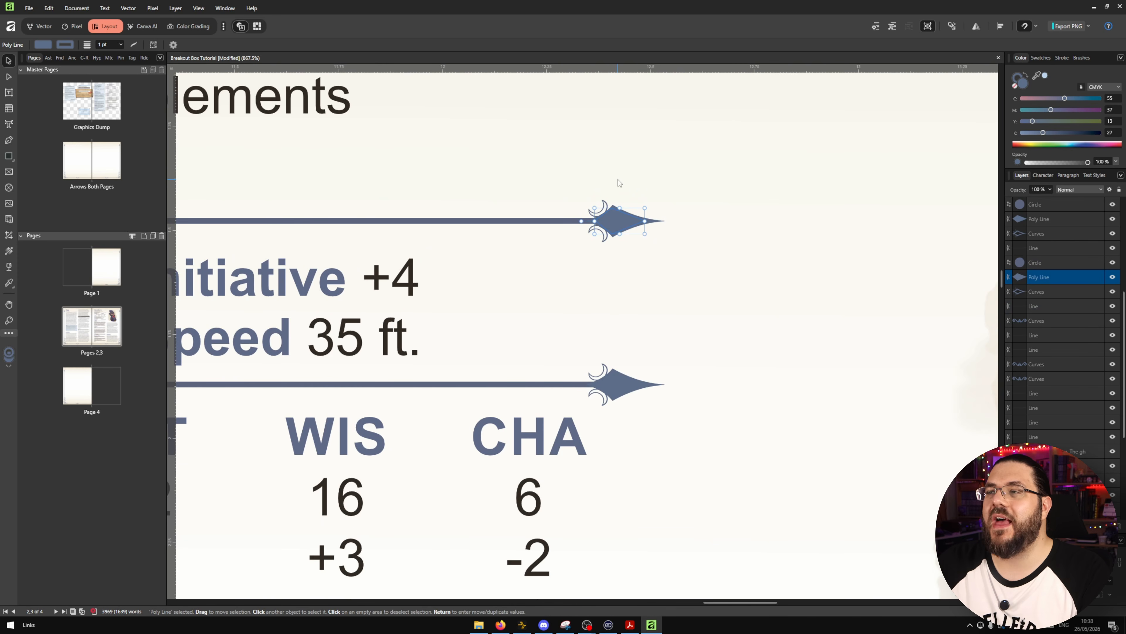
scroll(618, 183, "down", 6)
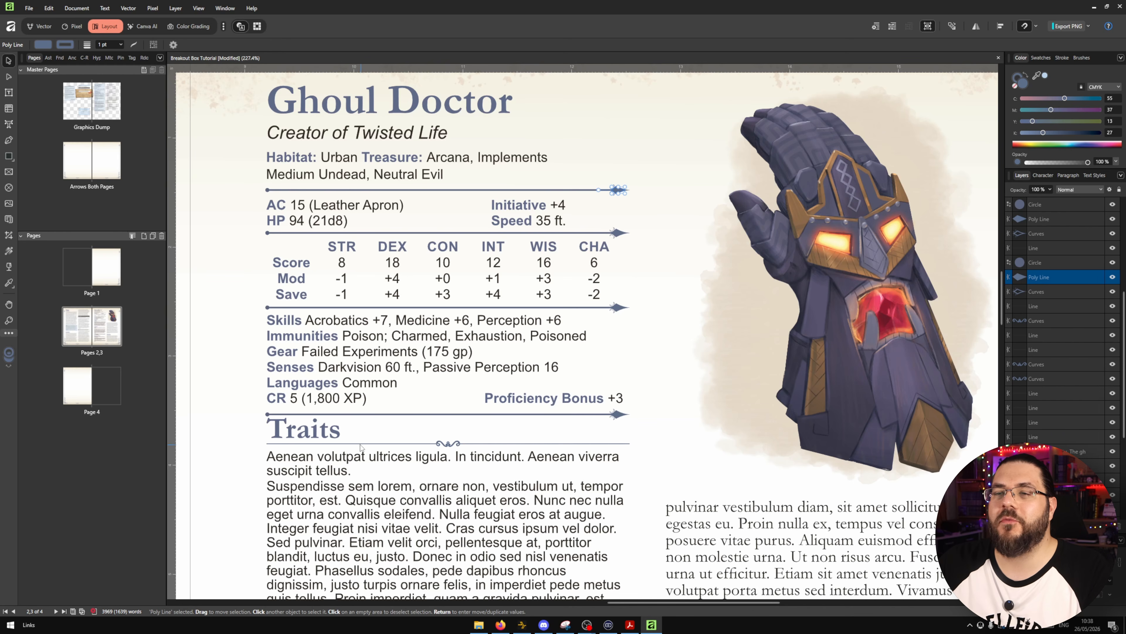
- Examine the Skills-to-CR text block and the bold label style on "Languages", leaving nothing selected
scroll(306, 474, "down", 4)
double_click(330, 216)
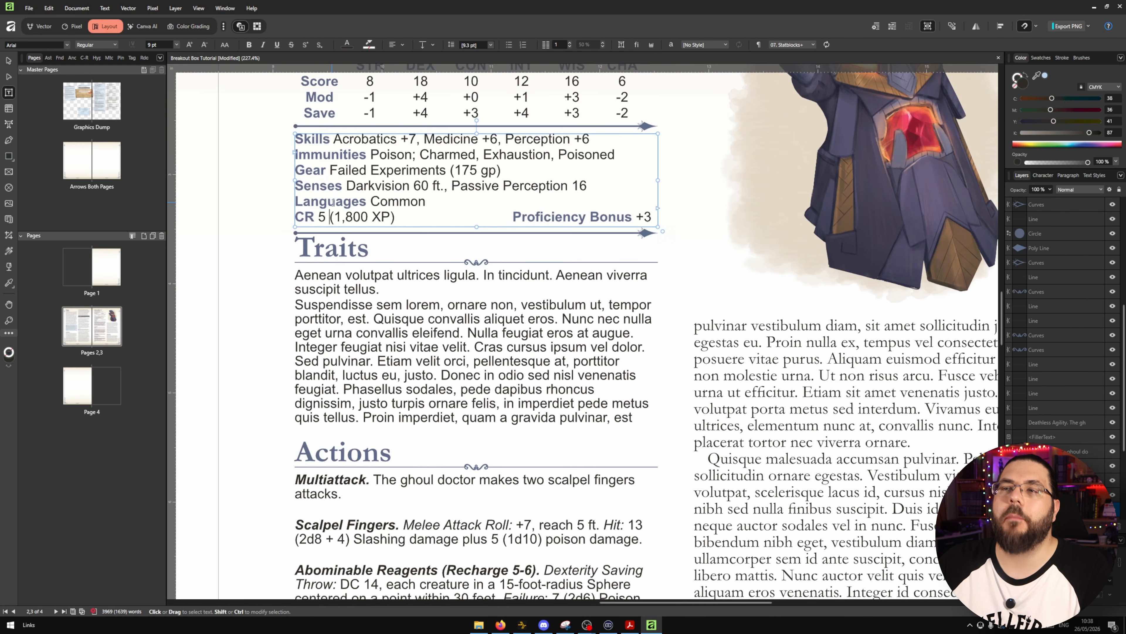
double_click(333, 202)
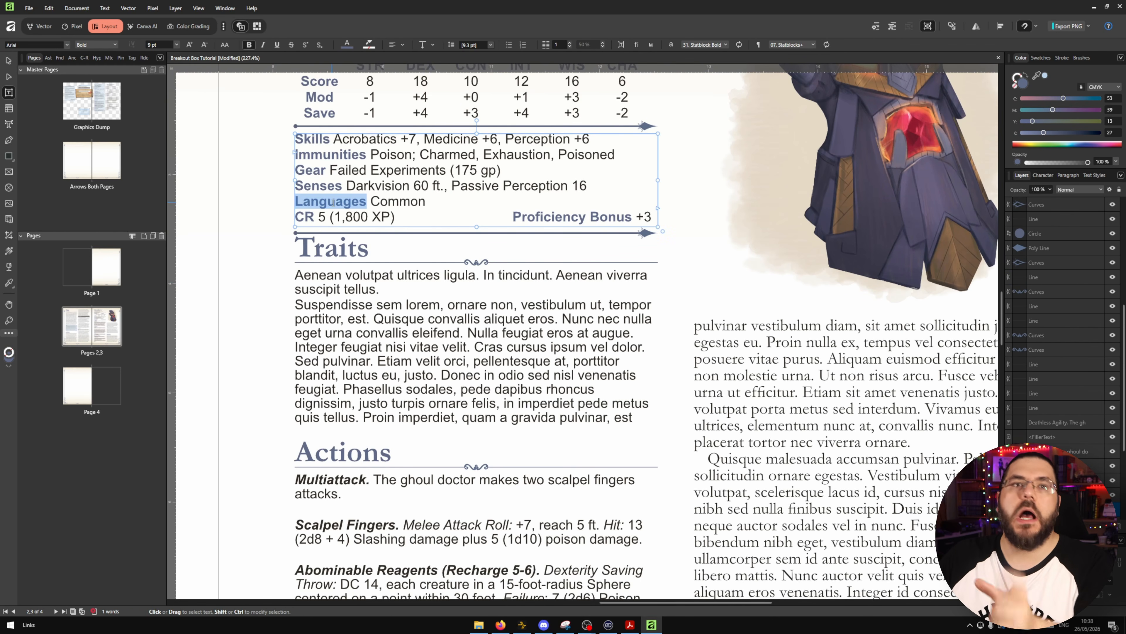
key("Escape")
left_click(205, 283)
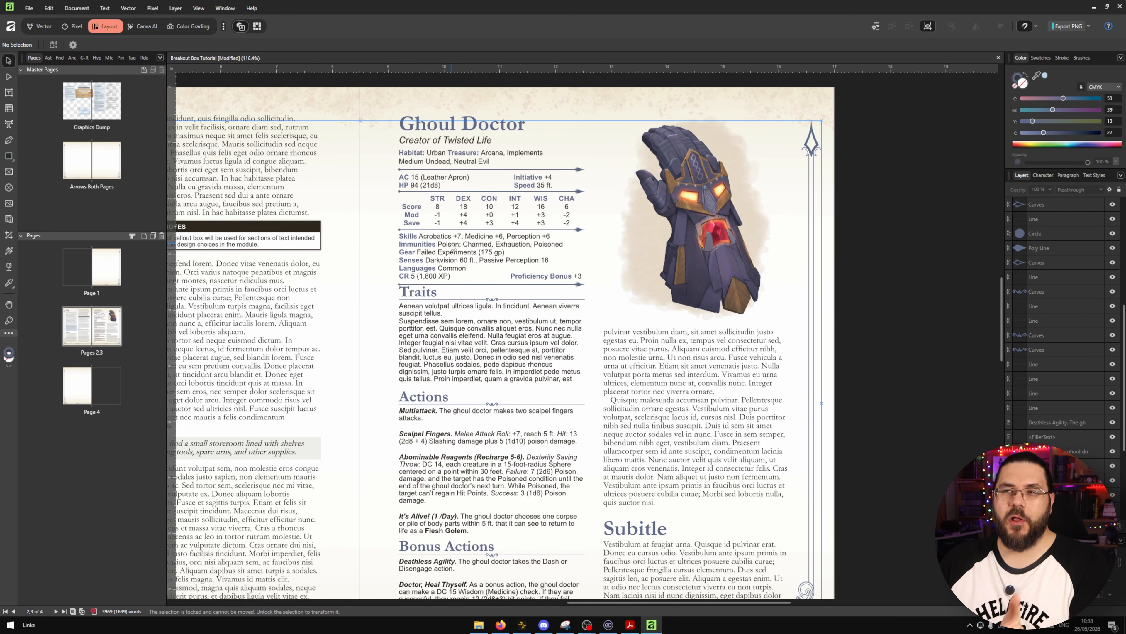